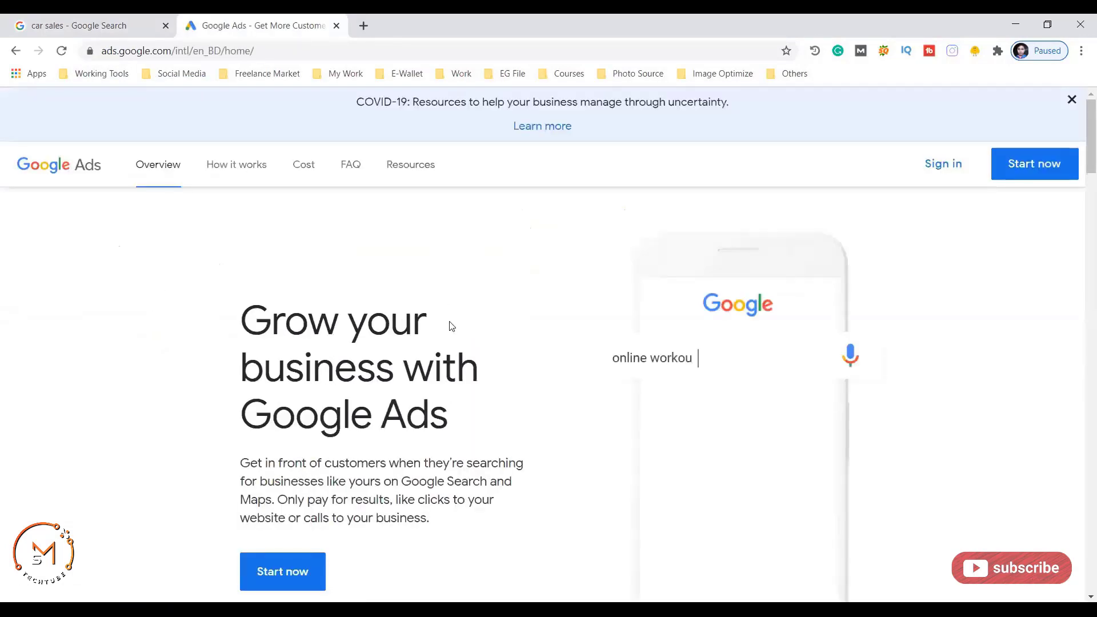
# - Sign in and start a new Google Ads account, switching its setup to expert mode
pyautogui.click(939, 165)
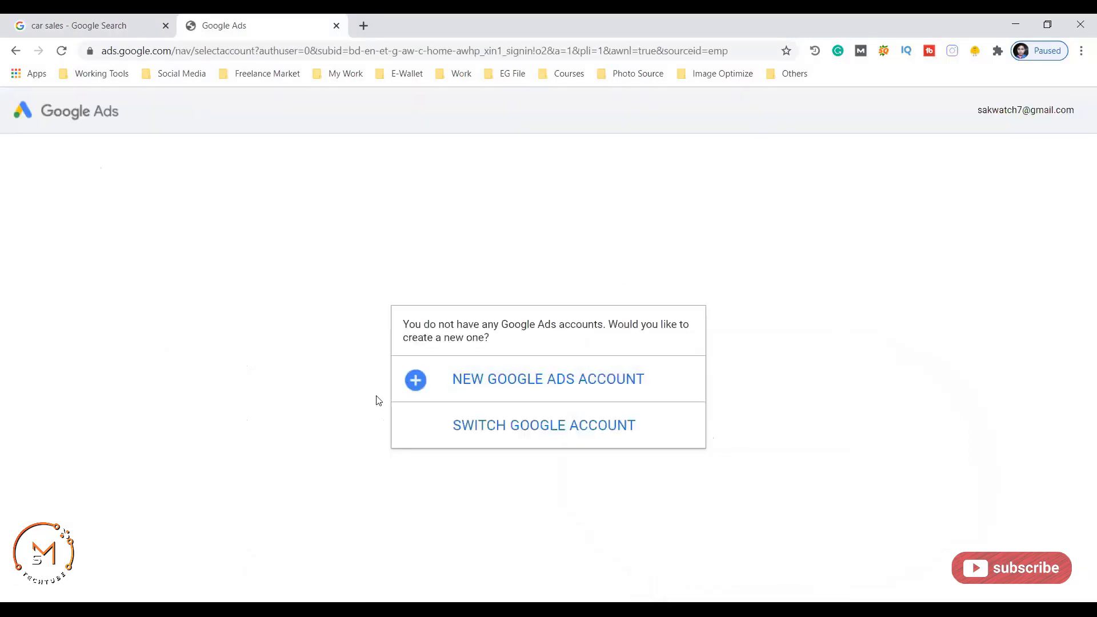
pyautogui.click(510, 381)
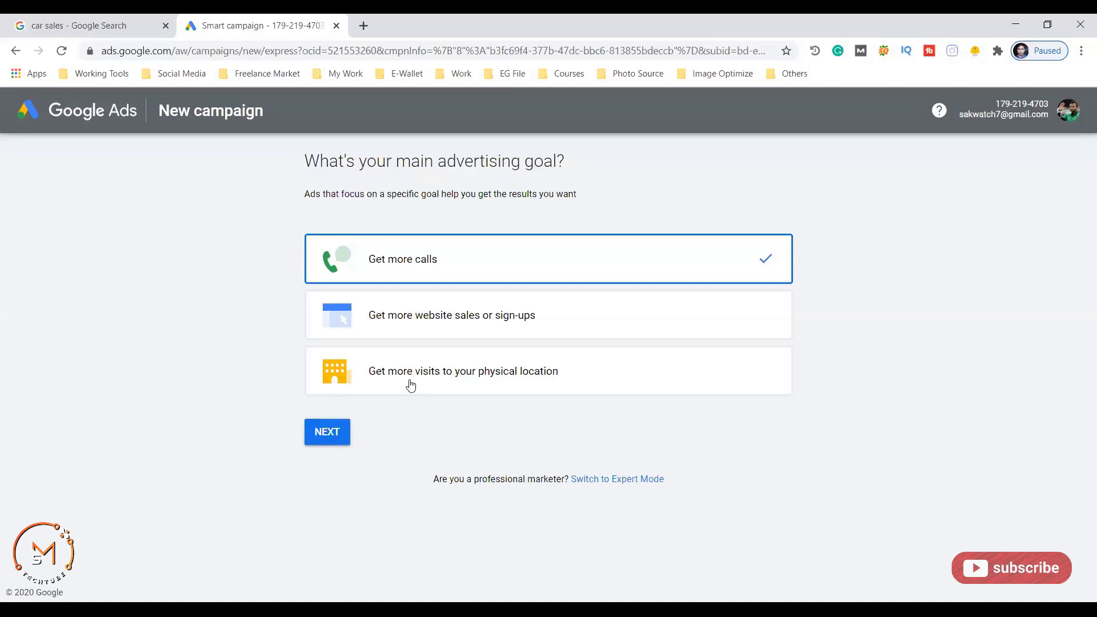
pyautogui.click(598, 481)
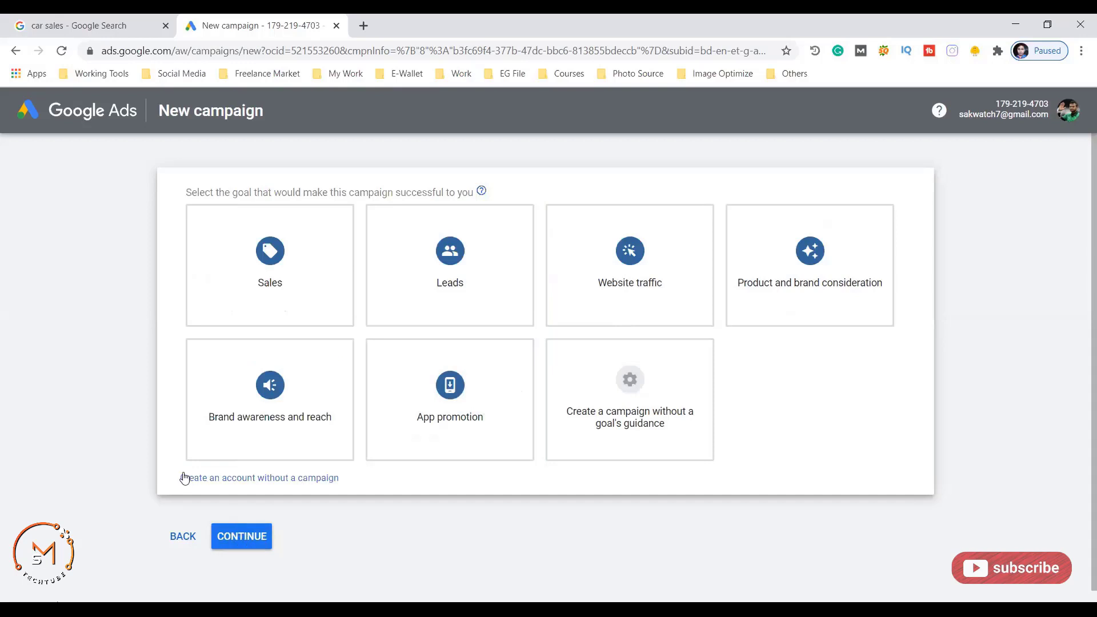
# - Choose to create the Google Ads account without a campaign
pyautogui.click(265, 478)
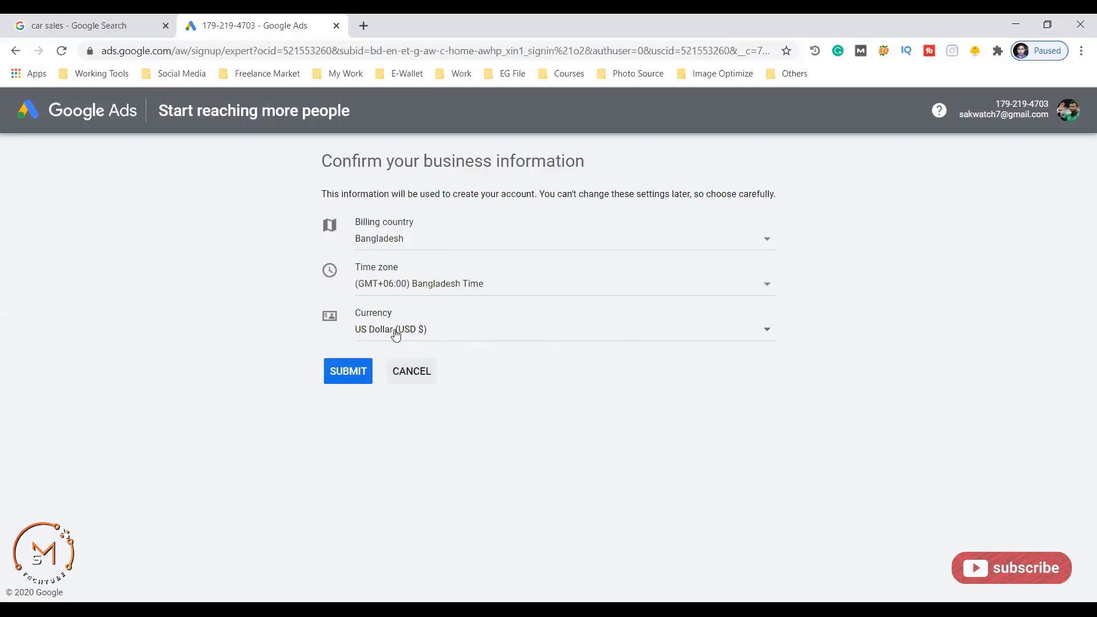
# - Submit the Bangladesh, GMT+06:00 and US Dollar business details and go to the campaign overview
pyautogui.click(338, 372)
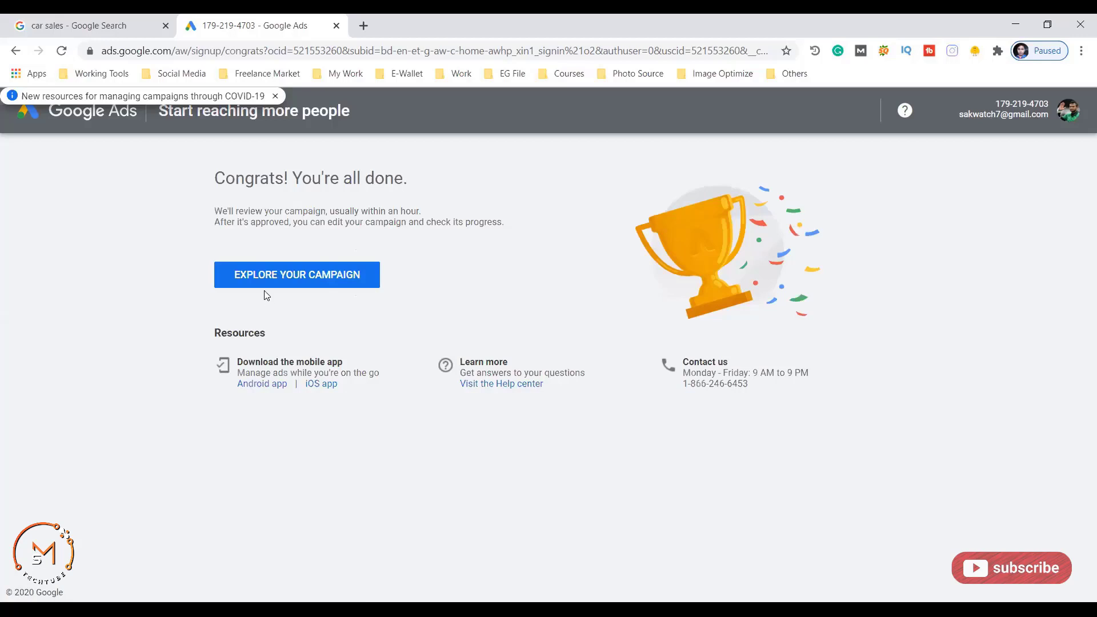
pyautogui.click(301, 282)
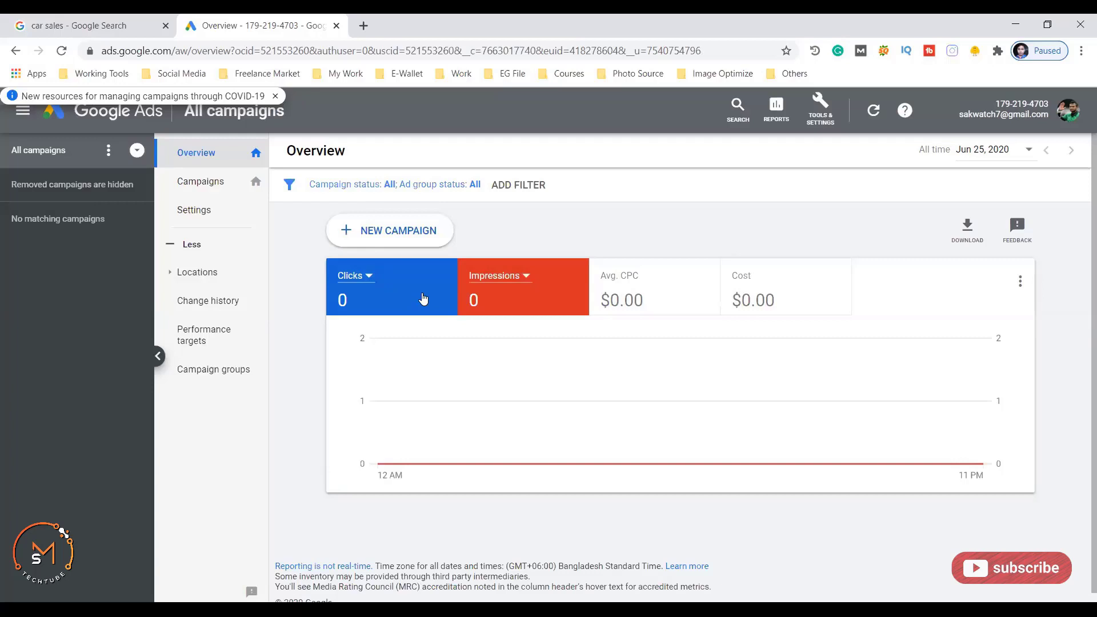
# - Glance at the car sales search results, then return to Google Ads and show Tools & Settings
pyautogui.hotkey('ctrl', 'Tab')
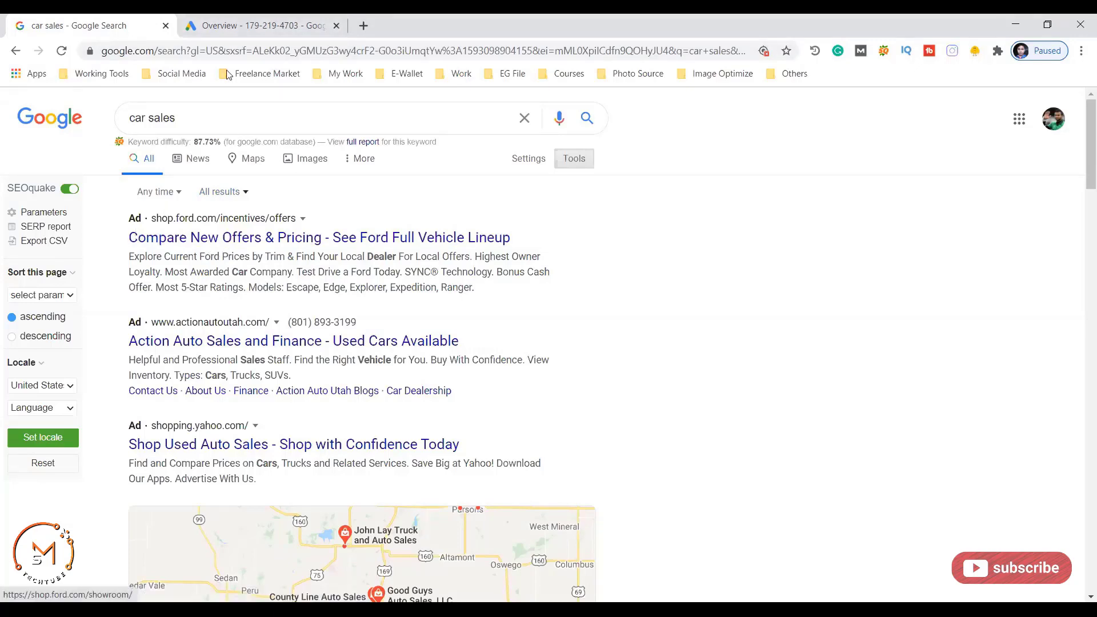
pyautogui.click(245, 25)
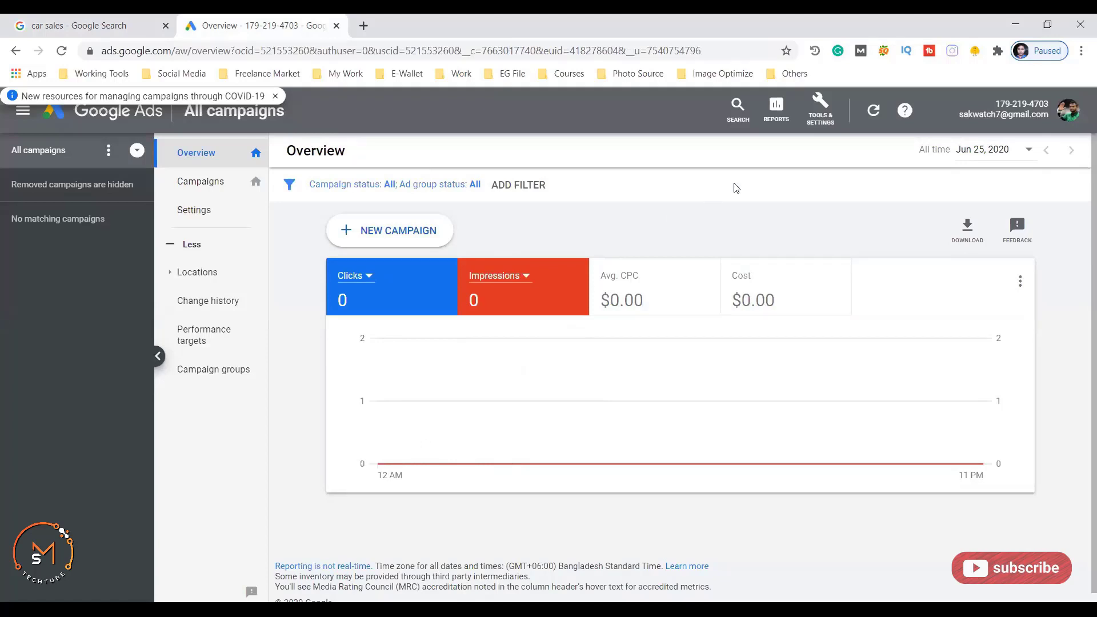
pyautogui.click(826, 113)
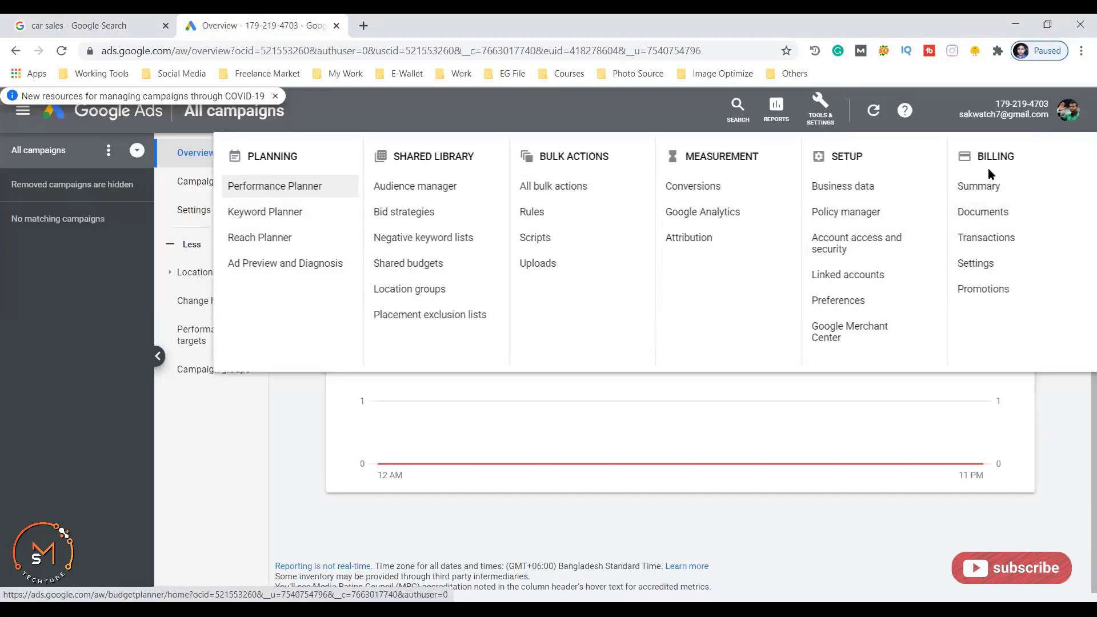
# - Open Billing settings and scroll the new payments setup down to Payment method
pyautogui.click(976, 264)
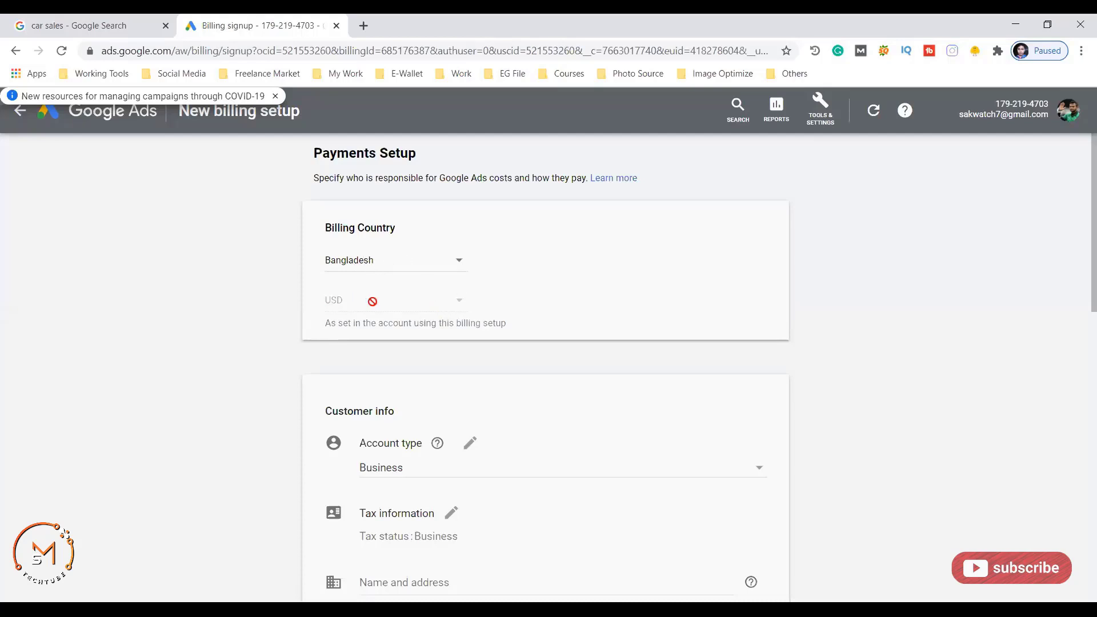
pyautogui.scroll(-3, 382, 294)
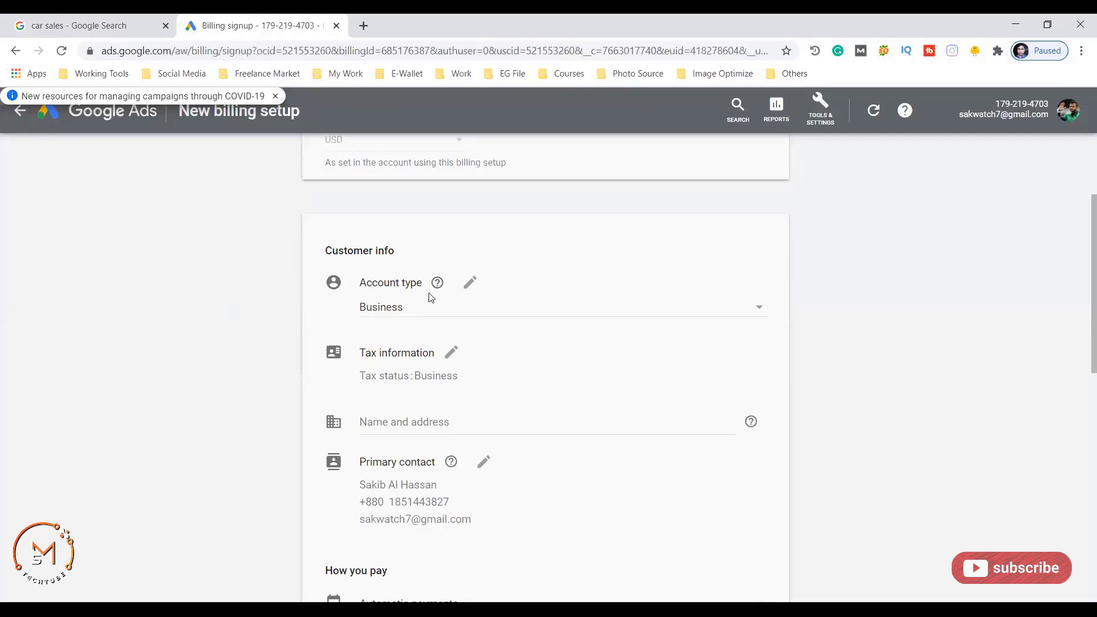
pyautogui.scroll(-3, 457, 303)
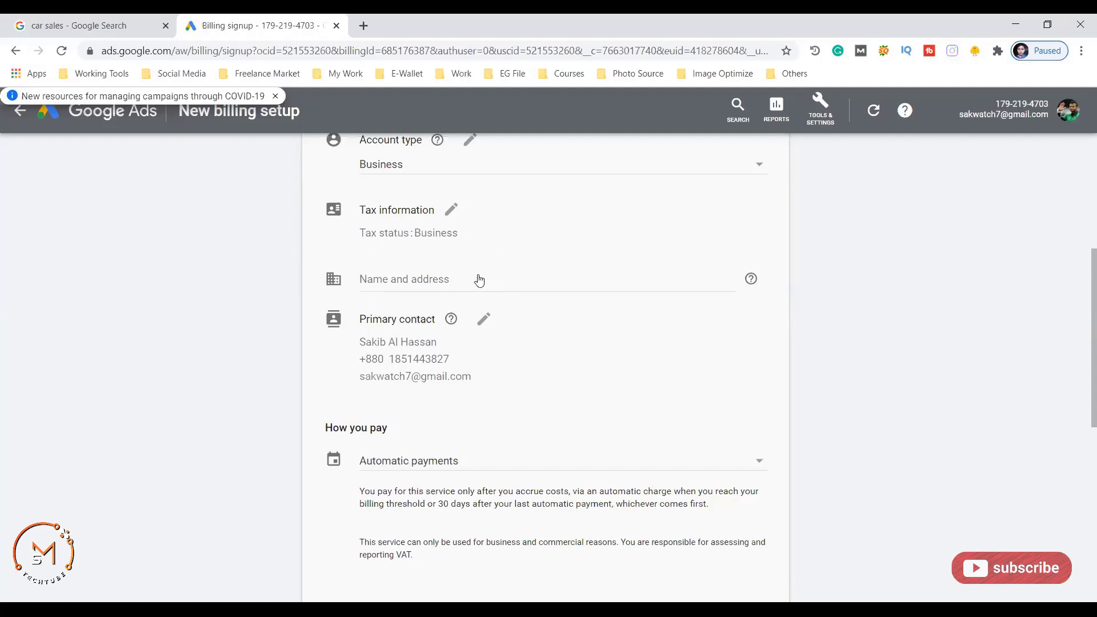
pyautogui.scroll(-3, 538, 296)
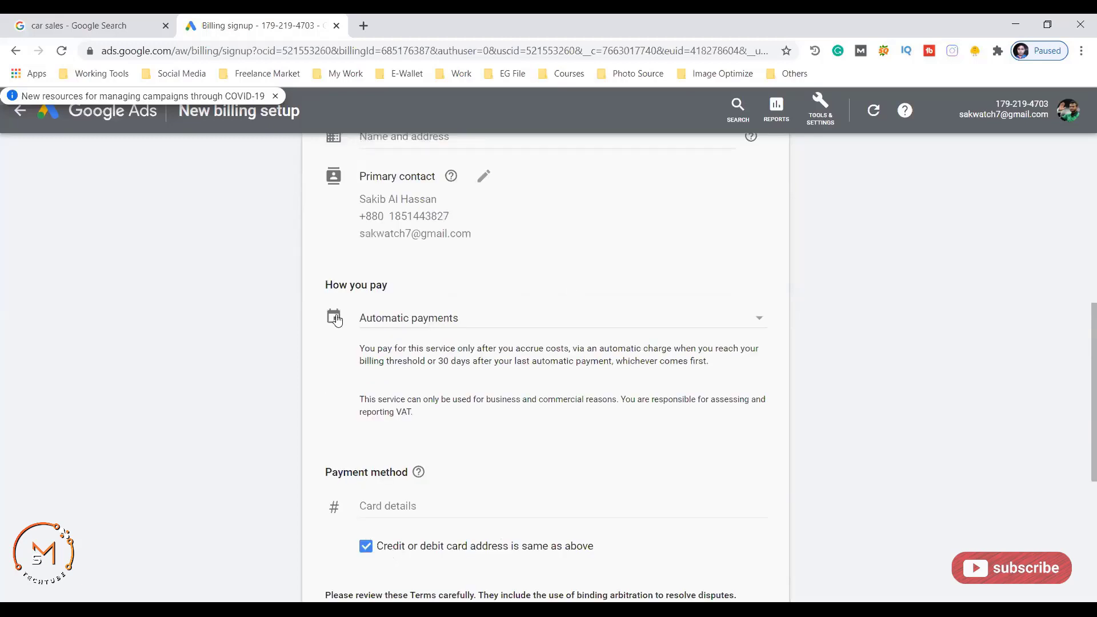
pyautogui.scroll(-3, 376, 302)
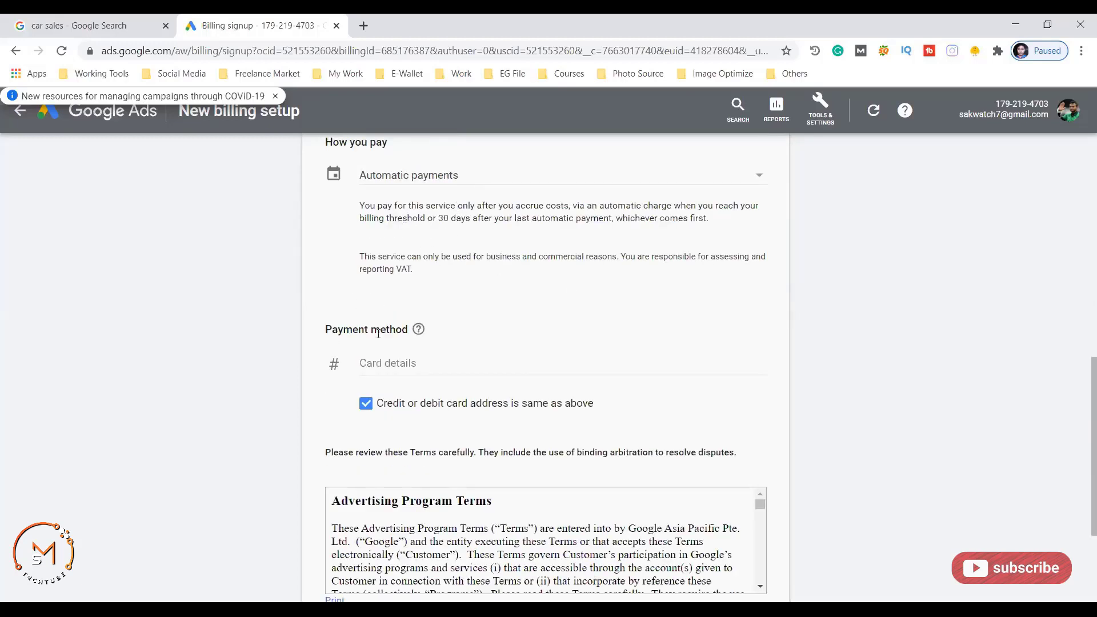
pyautogui.scroll(-1, 391, 341)
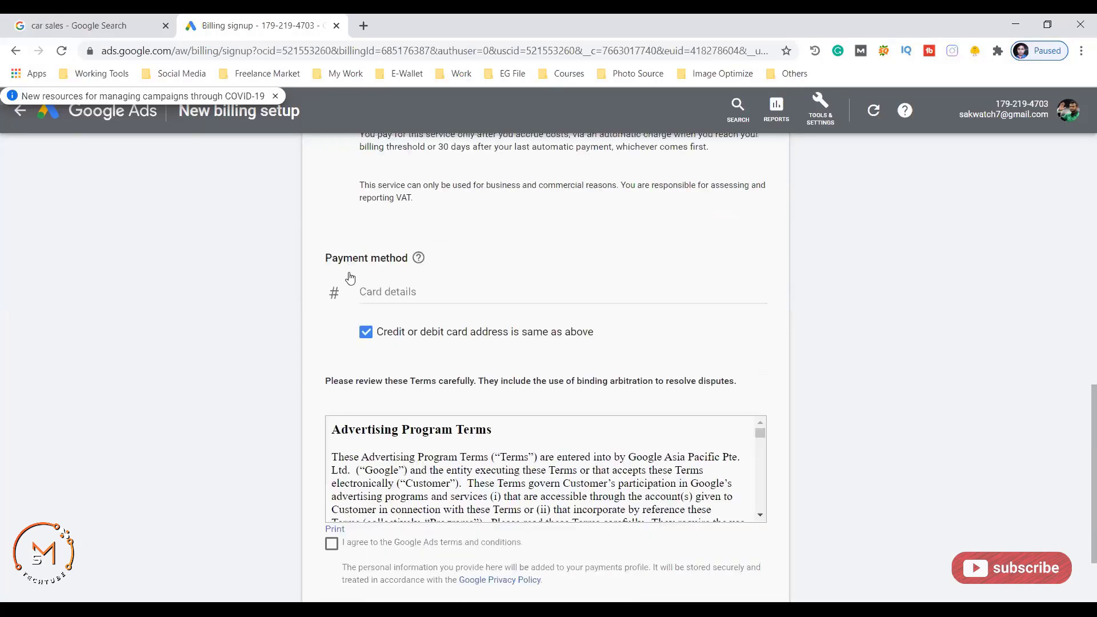
pyautogui.click(398, 297)
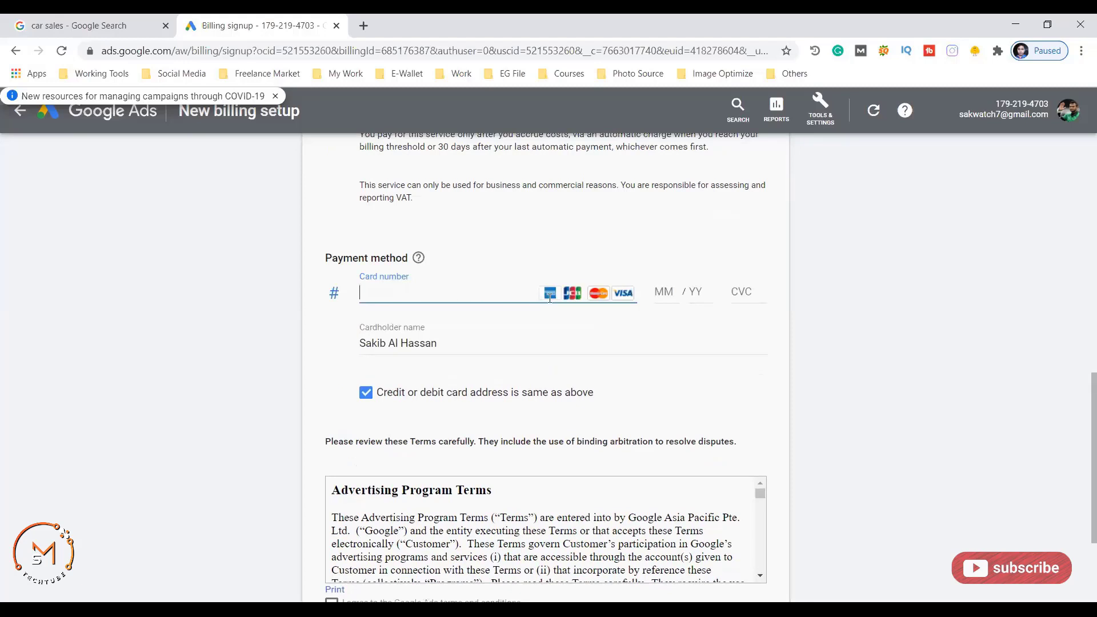
pyautogui.hotkey('ctrl', 'v')
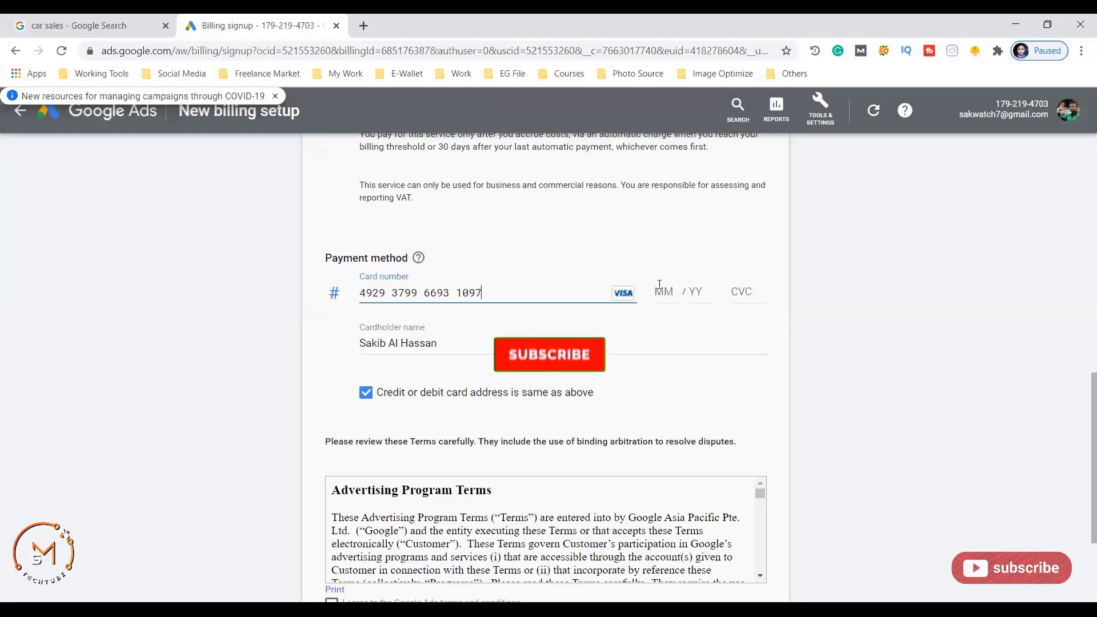
pyautogui.press('Tab')
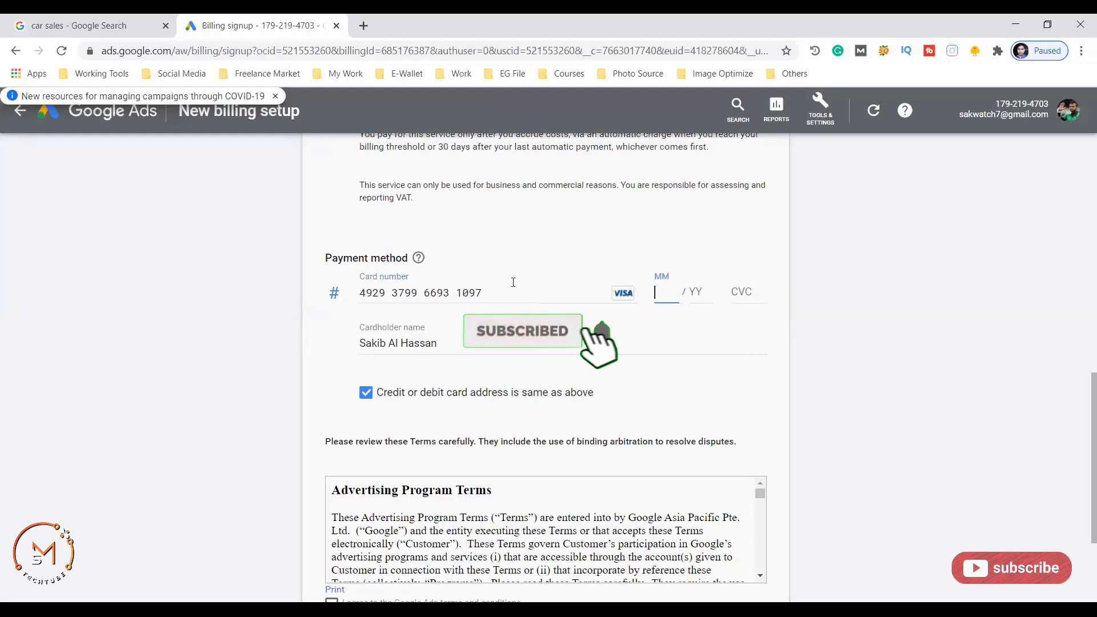
pyautogui.write('05')
pyautogui.press('Tab')
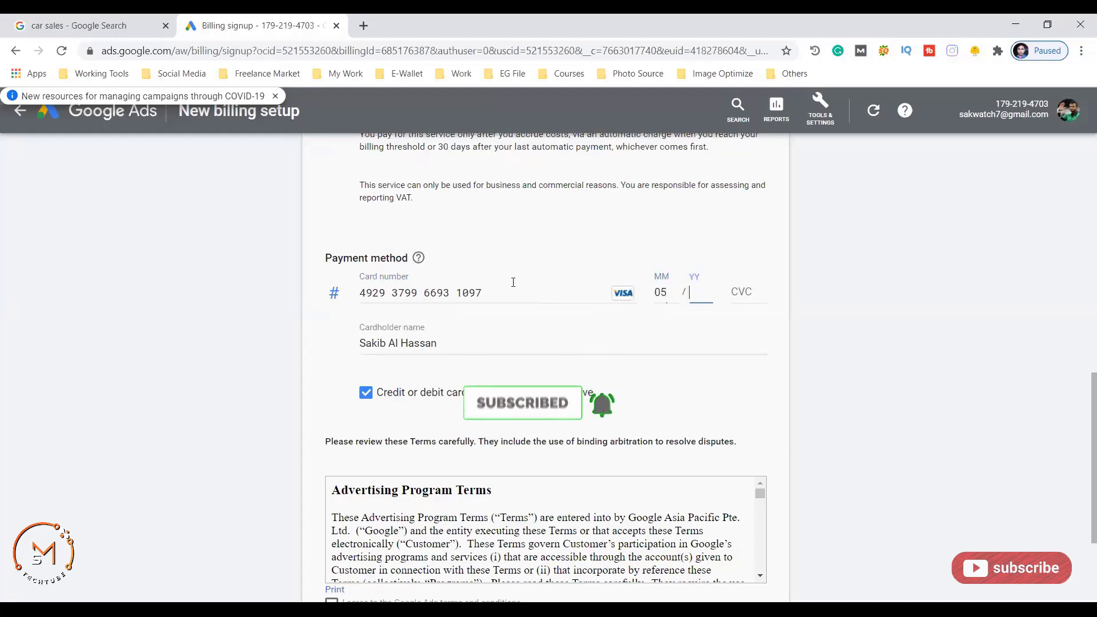
pyautogui.write('30')
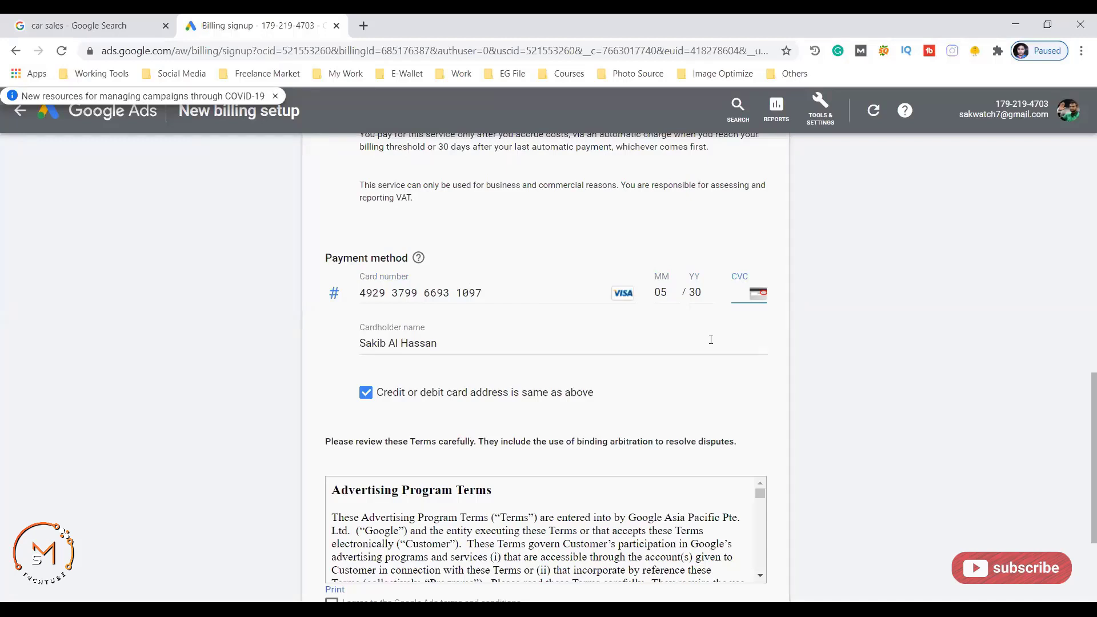
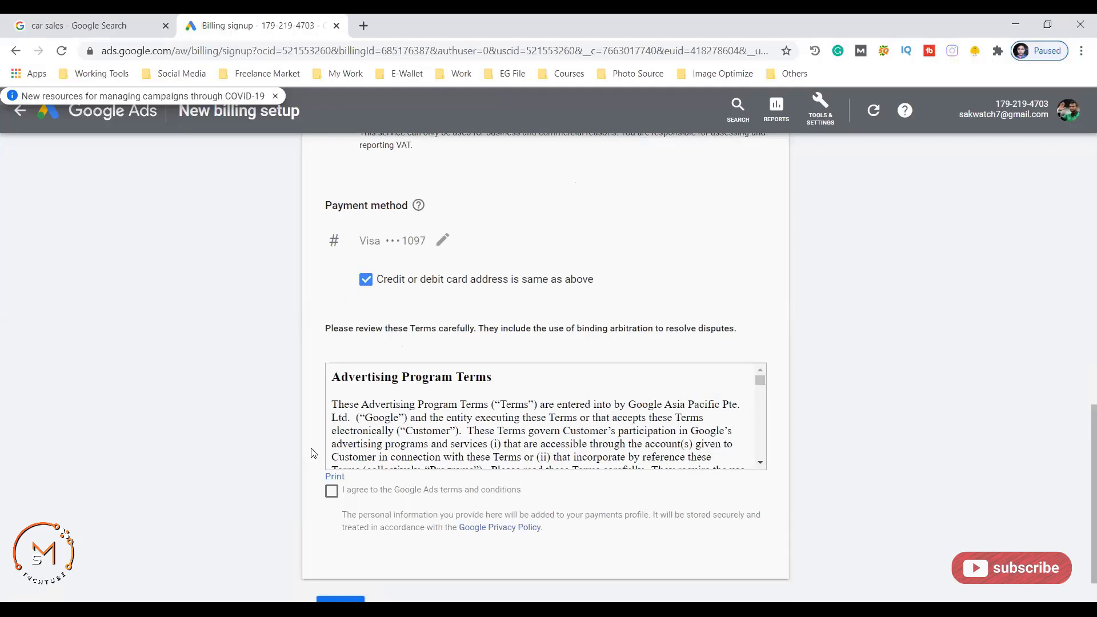
pyautogui.scroll(-1, 313, 453)
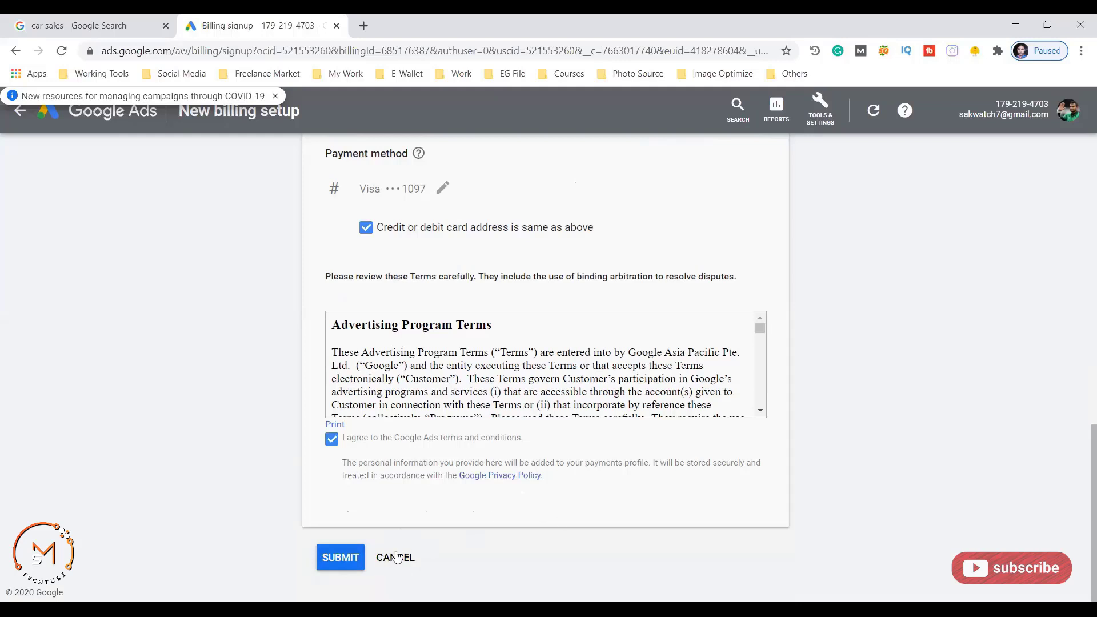
pyautogui.click(395, 557)
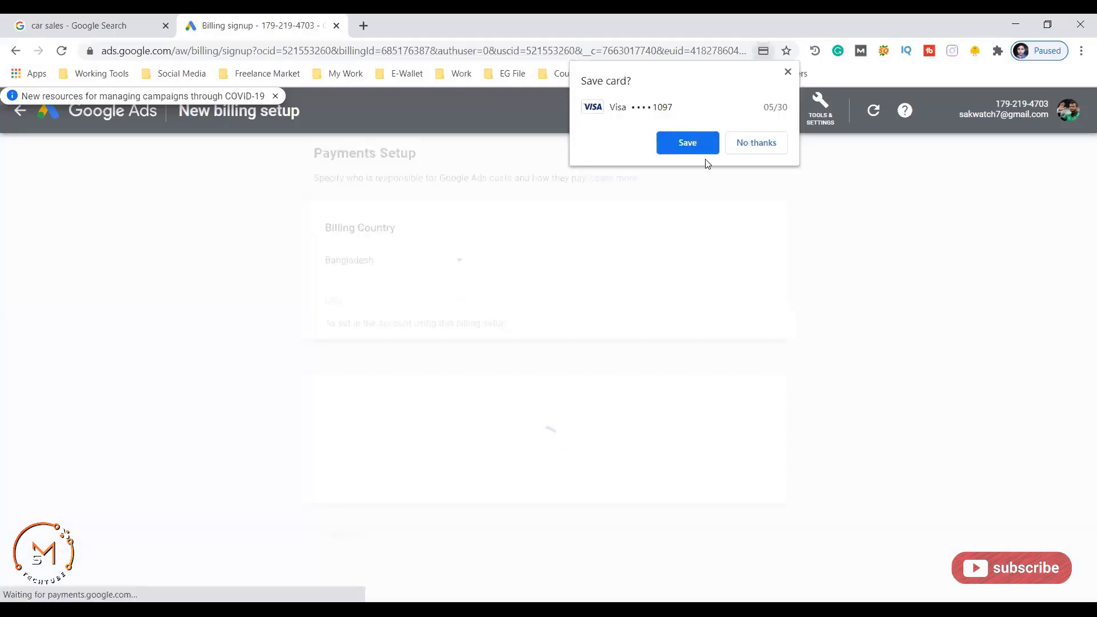
# - Open Keyword Planner from the Tools & Settings menu
pyautogui.click(693, 143)
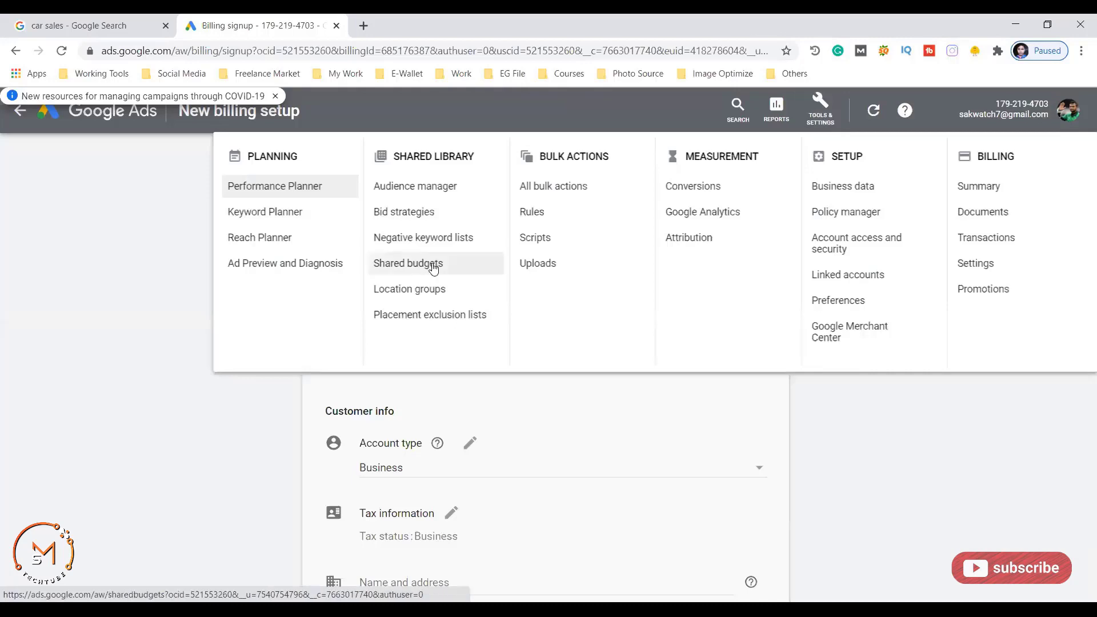
pyautogui.click(265, 213)
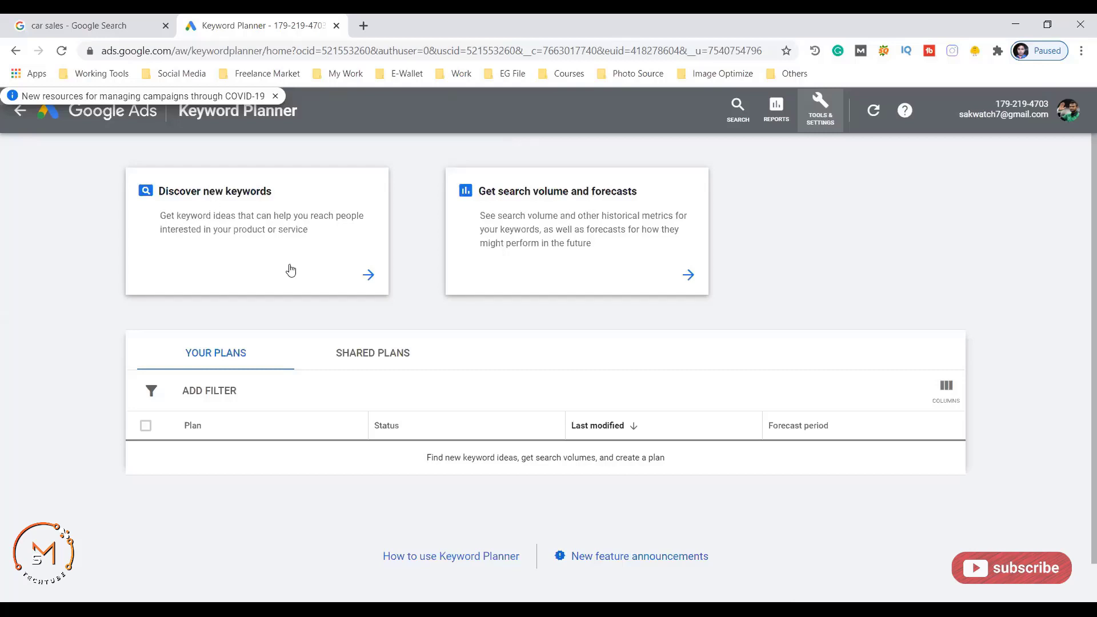
# - Discover new keyword ideas for 'summer cloth' and get the results
pyautogui.click(368, 277)
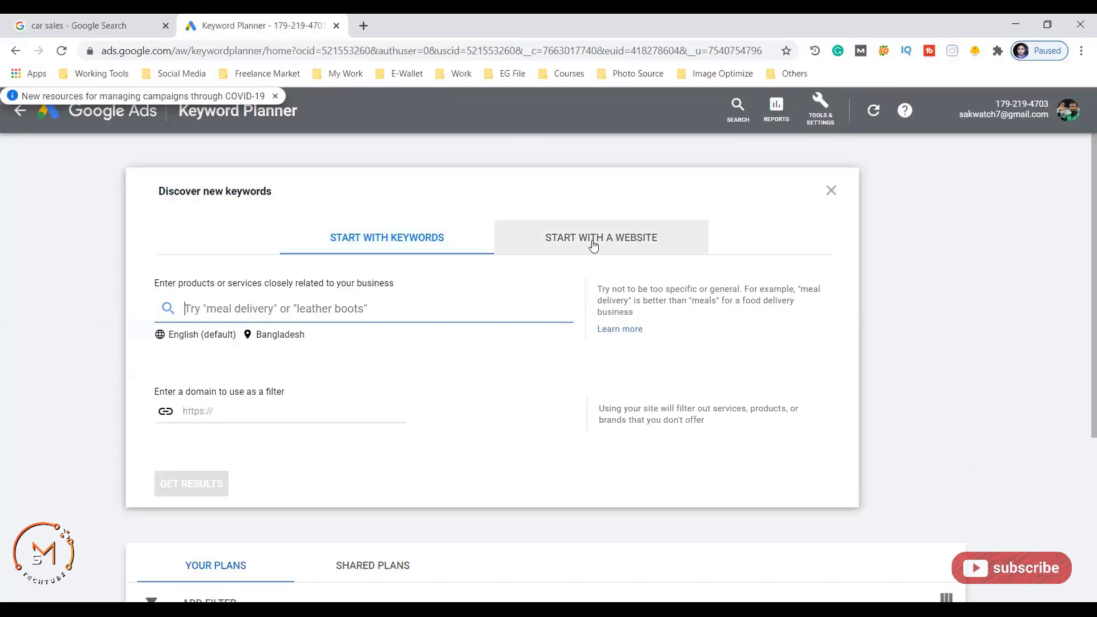
pyautogui.click(197, 311)
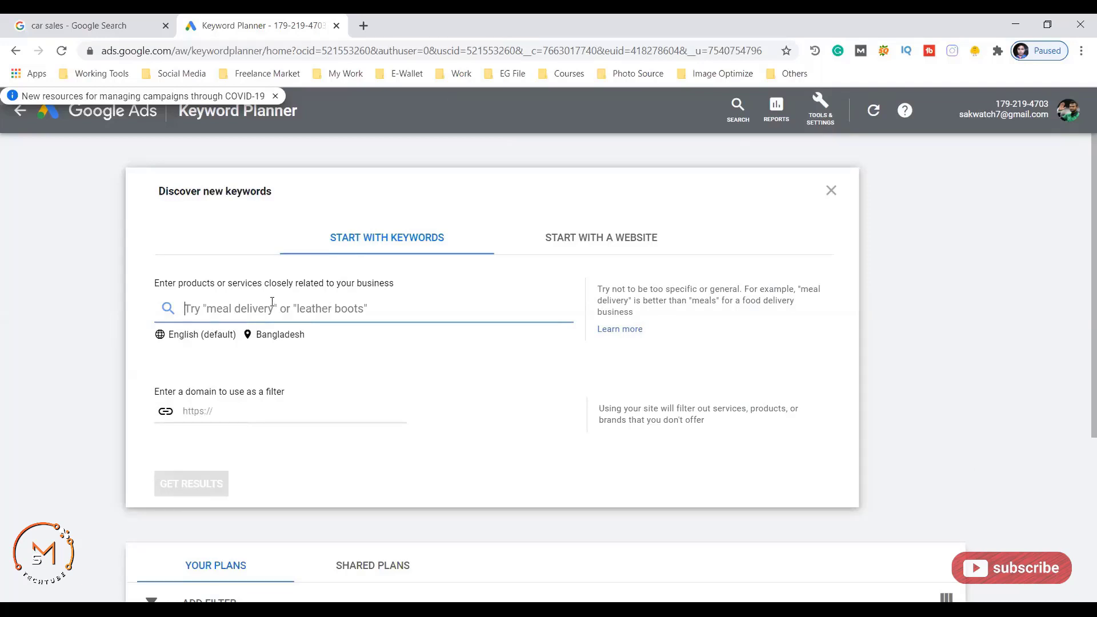
pyautogui.write('summer cloth')
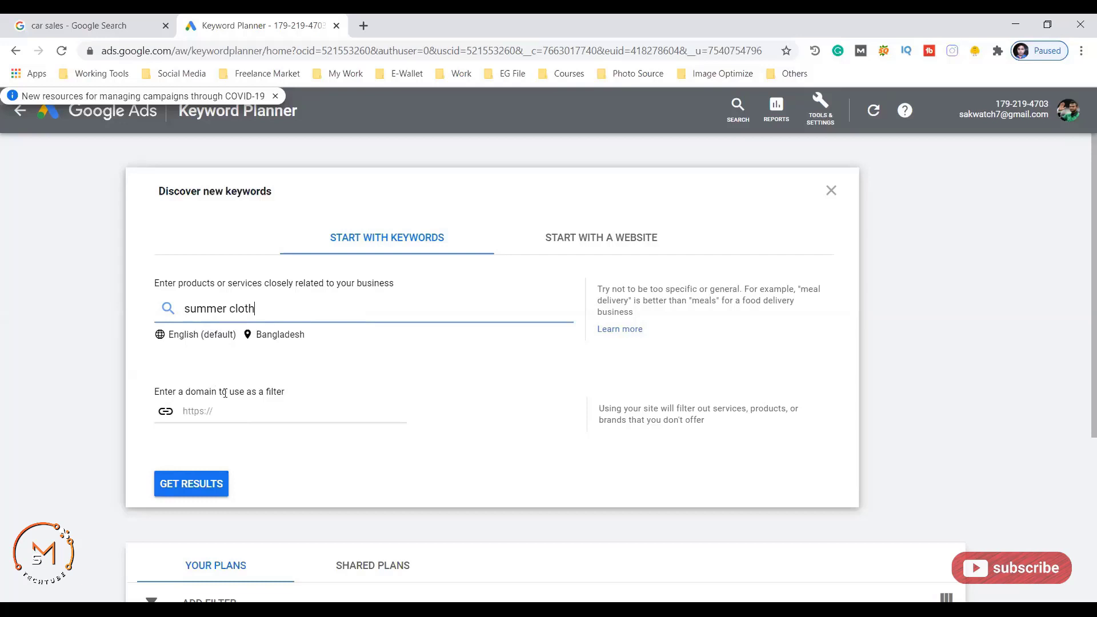
pyautogui.click(191, 482)
# - Scroll through the summer cloth keyword ideas table to review it
pyautogui.scroll(-3, 256, 415)
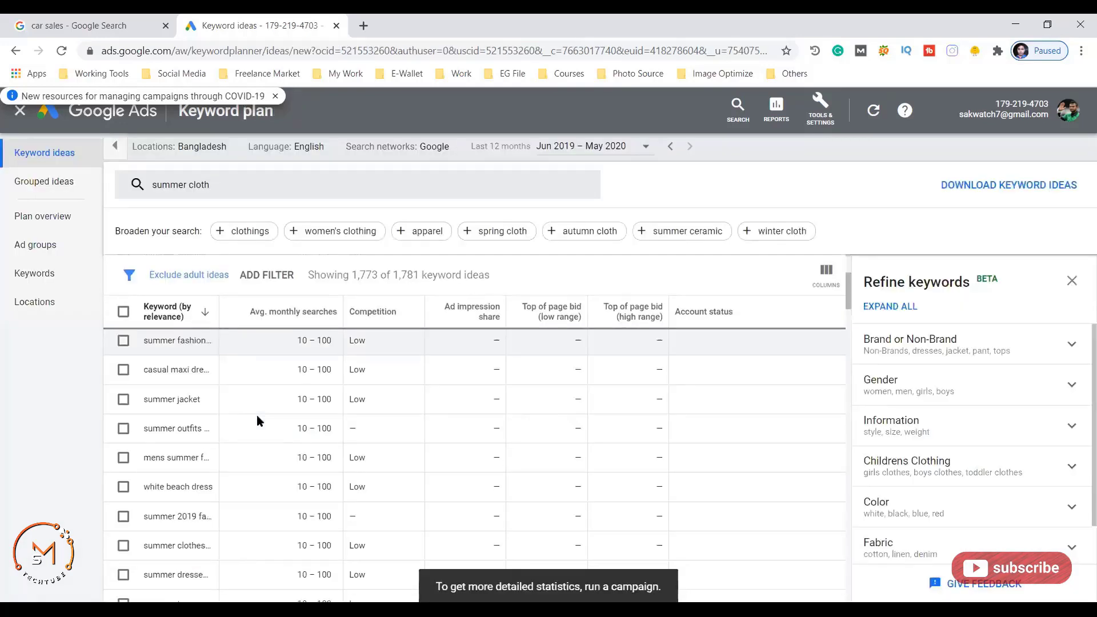
pyautogui.scroll(3, 256, 421)
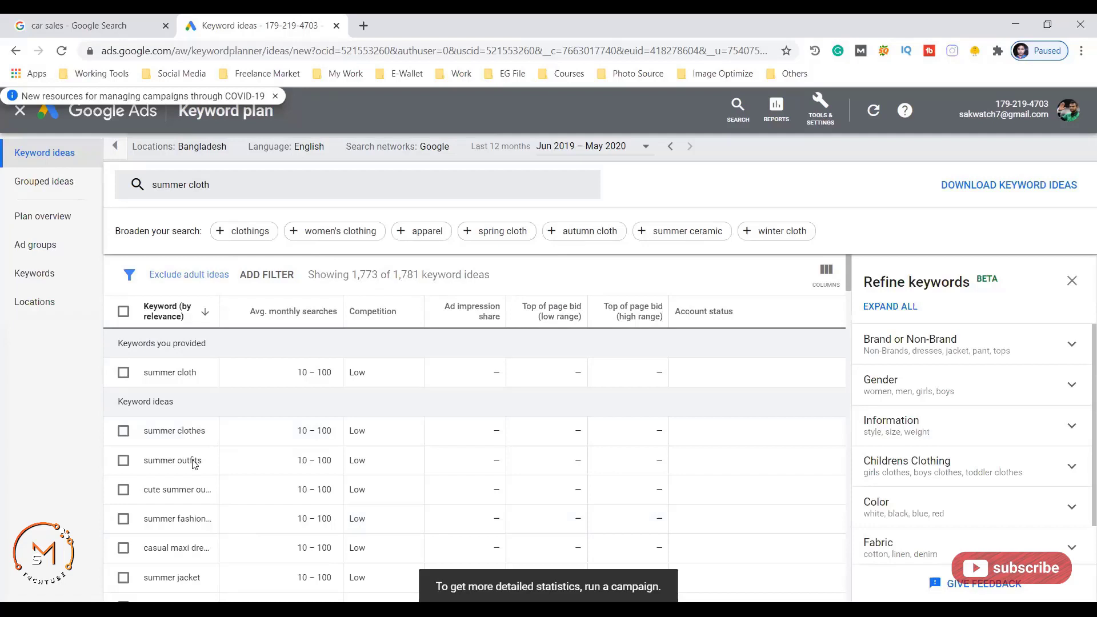
pyautogui.scroll(-2, 355, 430)
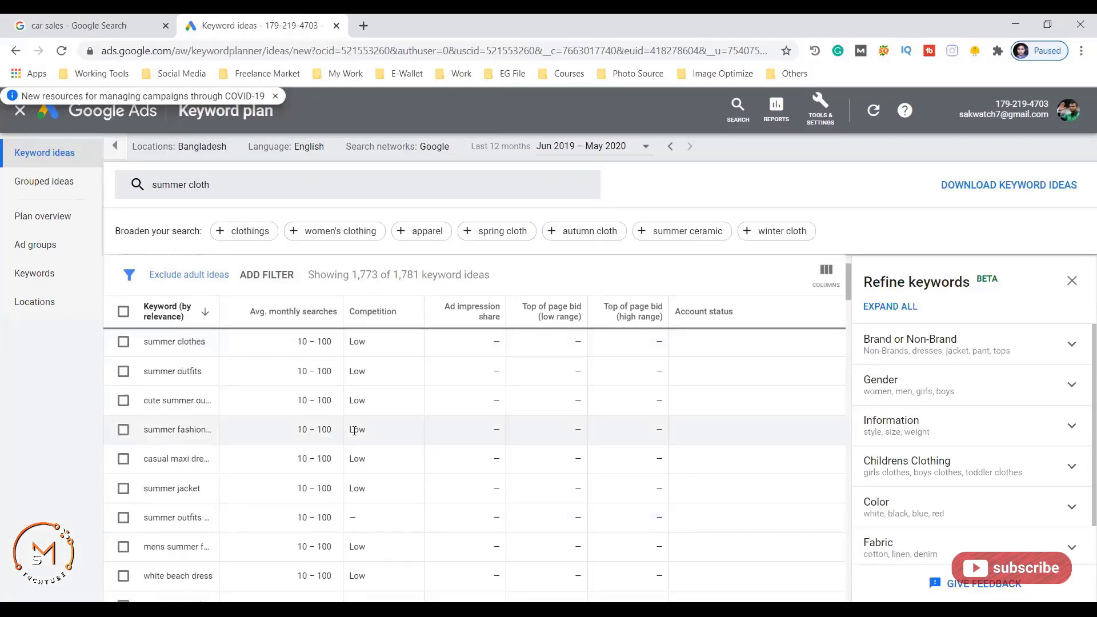
pyautogui.scroll(2, 323, 429)
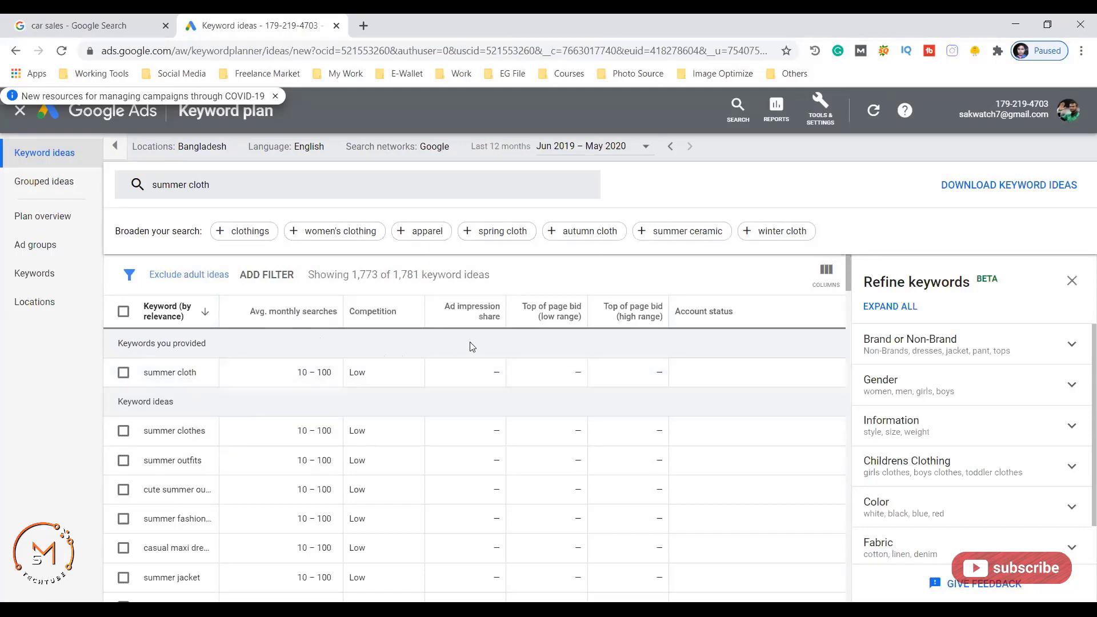
pyautogui.scroll(-3, 567, 426)
pyautogui.scroll(3, 543, 422)
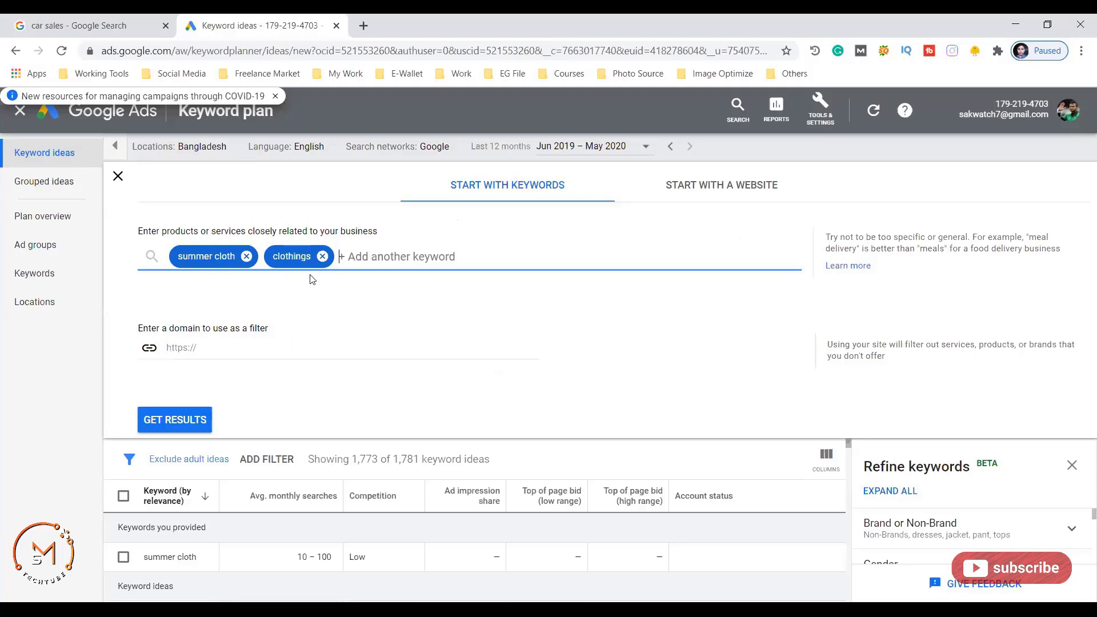
# - Get keyword ideas for 'summer cloth' and 'clothings', checking the column header explanations
pyautogui.click(169, 422)
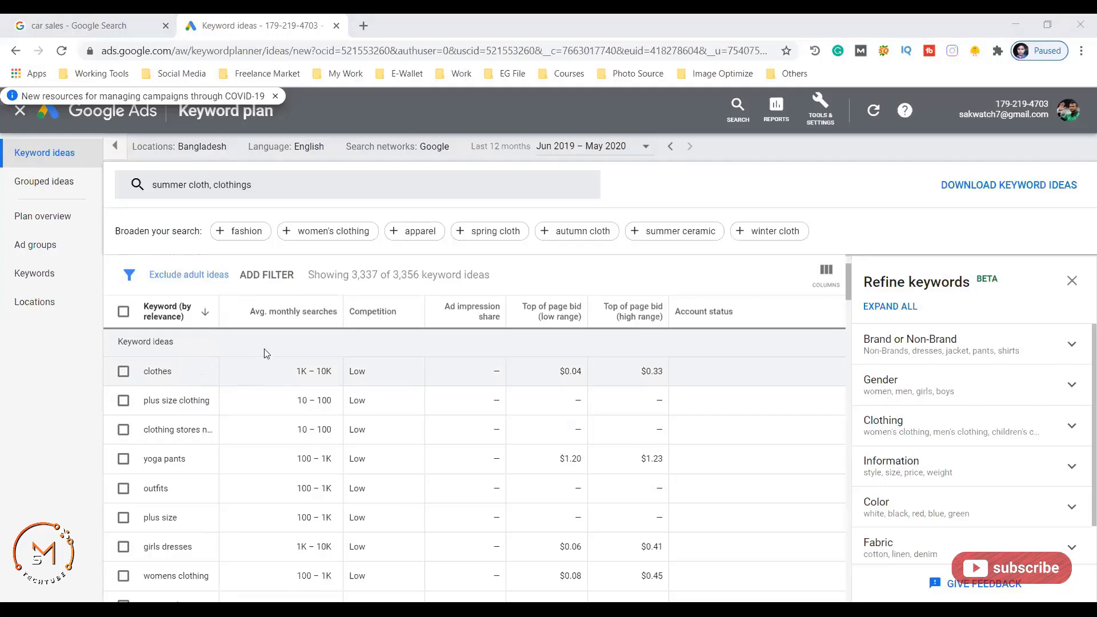
pyautogui.moveTo(260, 321)
pyautogui.moveTo(566, 313)
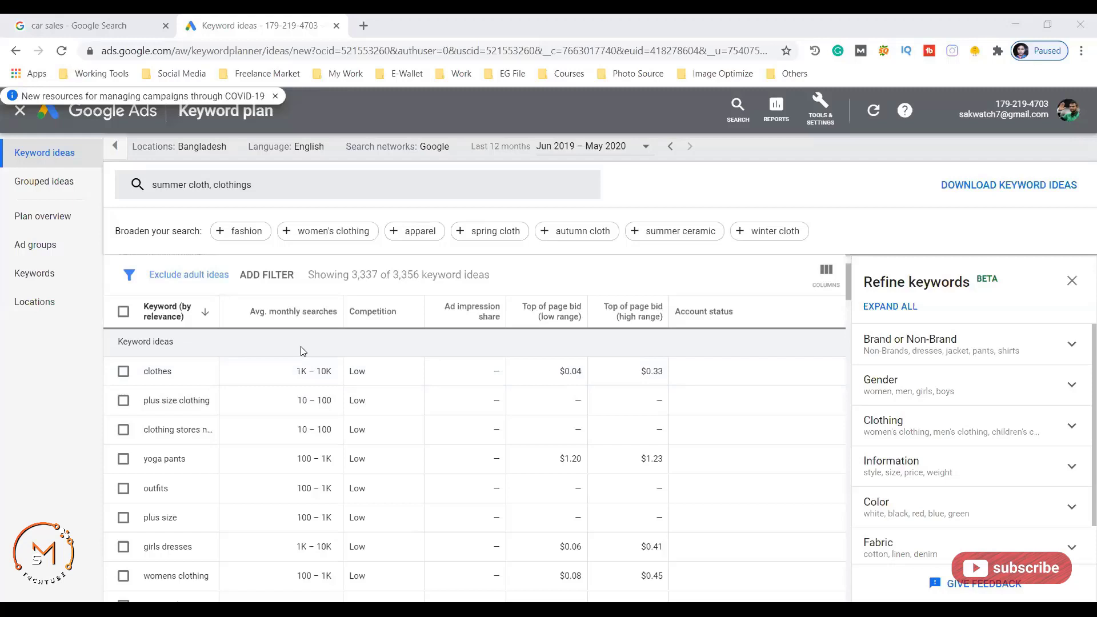
# - Browse the 3,337 keyword ideas and tick the 'clothes' keyword
pyautogui.scroll(-2, 280, 400)
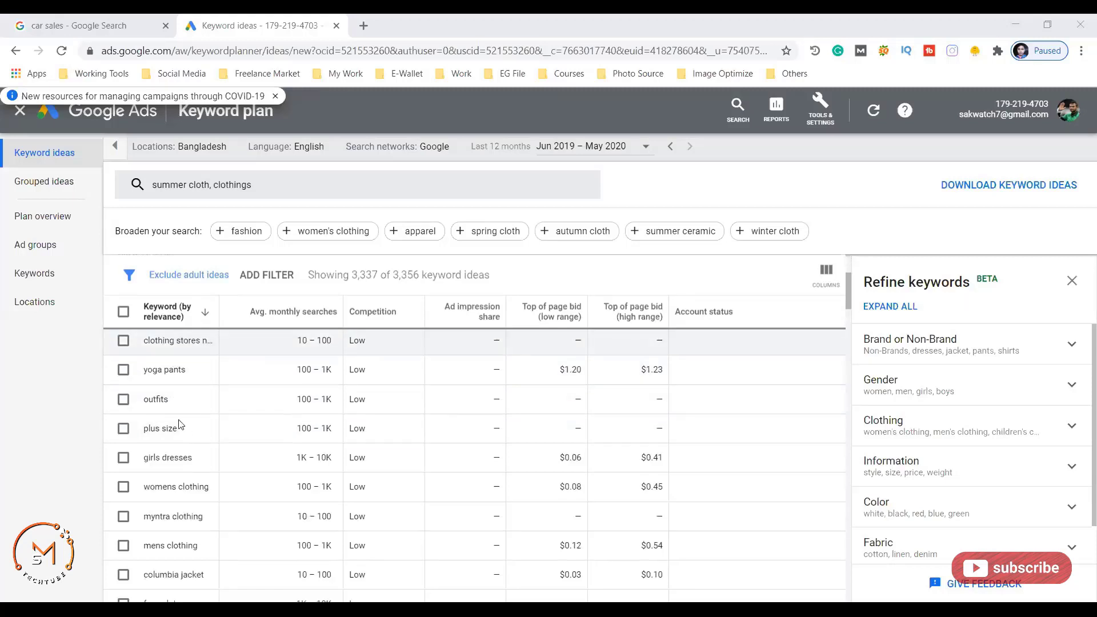
pyautogui.scroll(2, 354, 455)
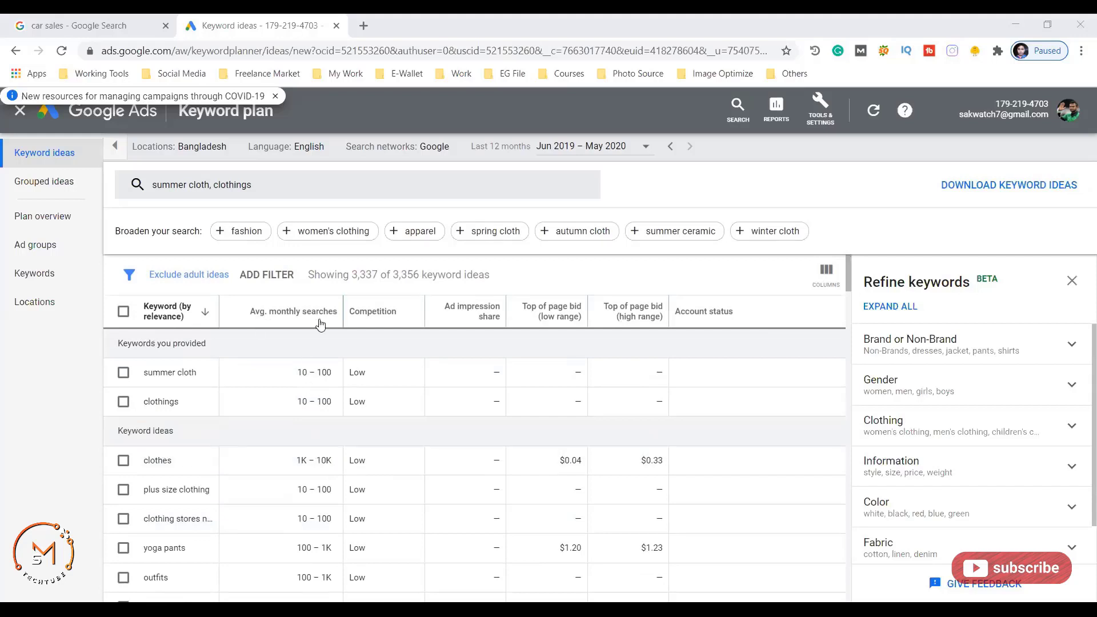
pyautogui.moveTo(303, 313)
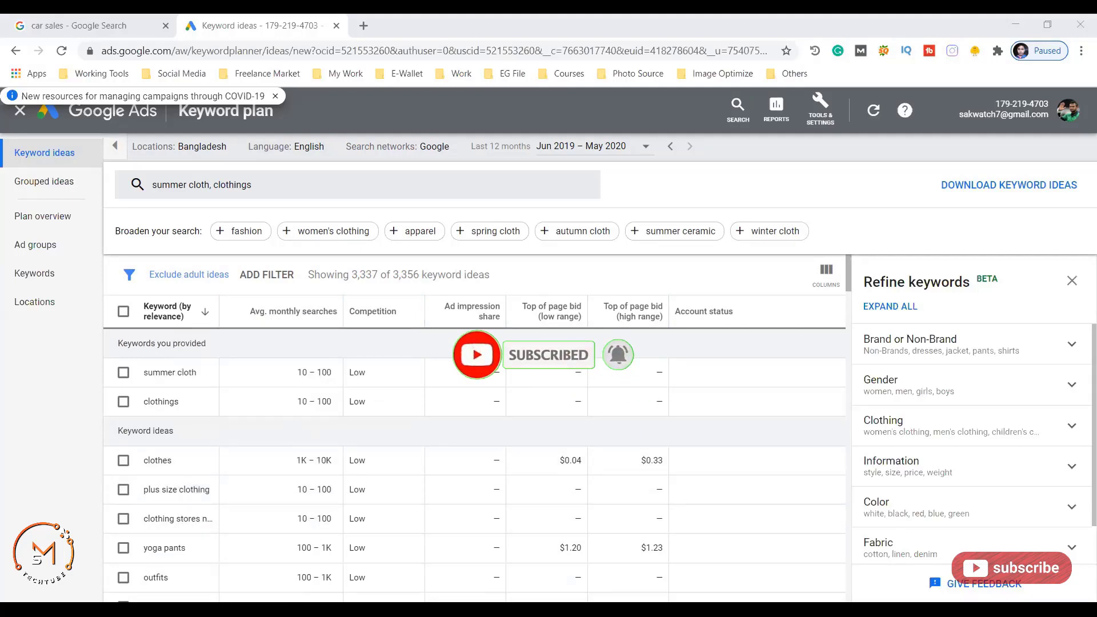
pyautogui.scroll(-2, 320, 440)
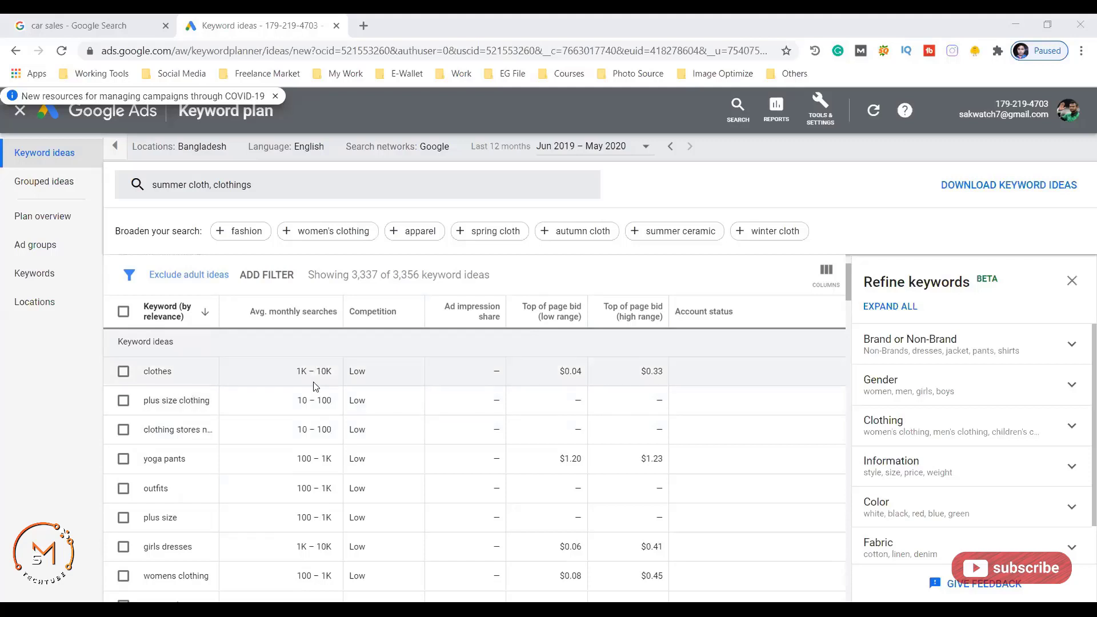
pyautogui.click(123, 372)
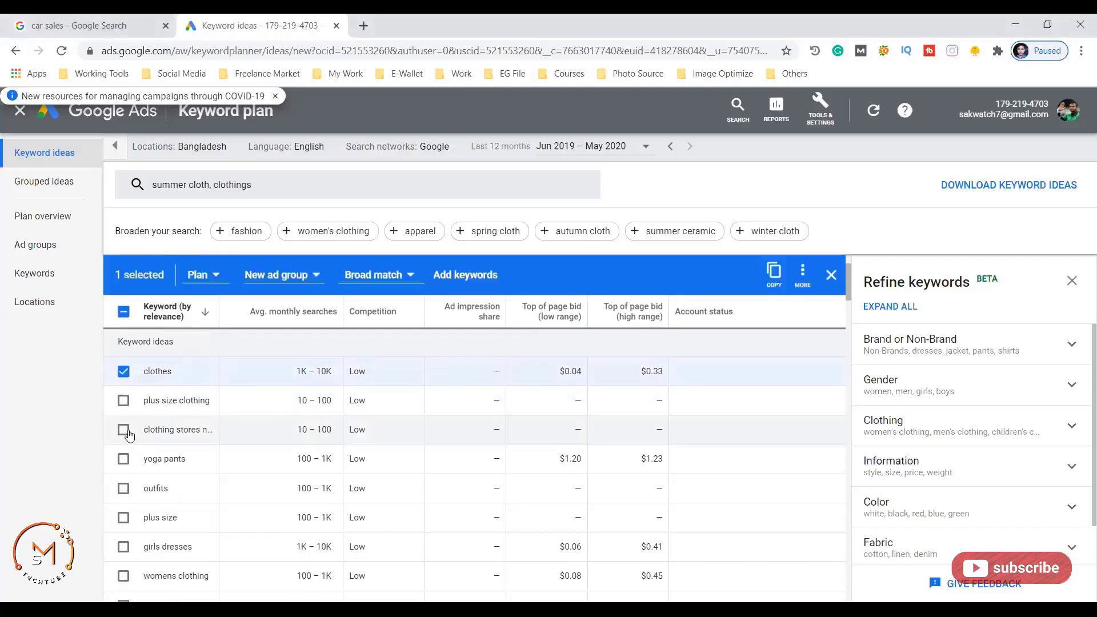
pyautogui.click(123, 458)
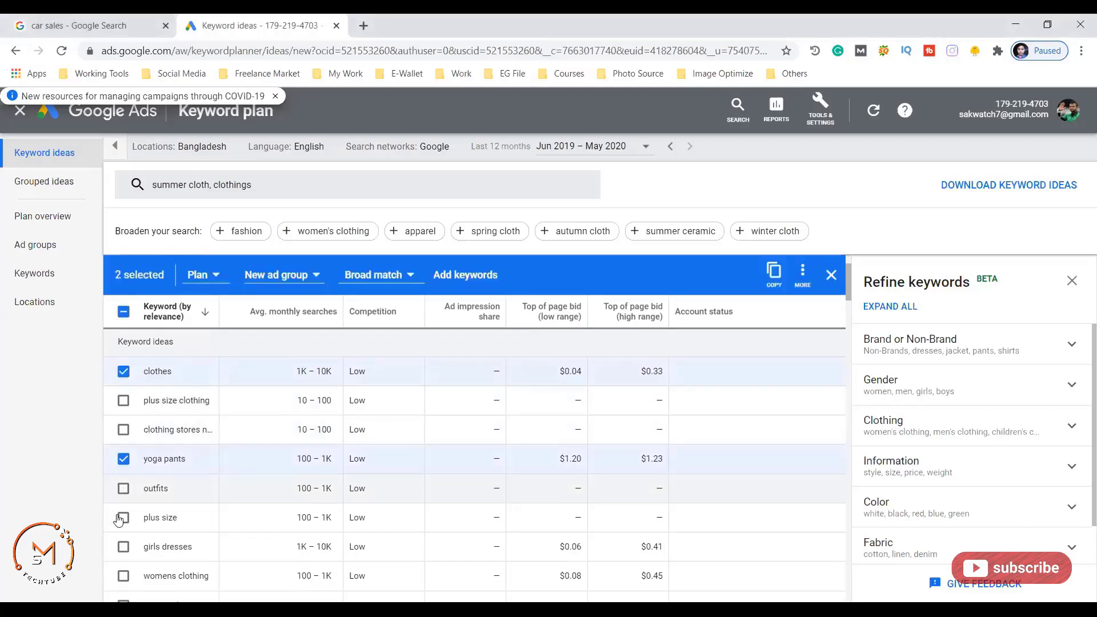
pyautogui.click(124, 518)
pyautogui.click(124, 488)
pyautogui.scroll(-2, 197, 457)
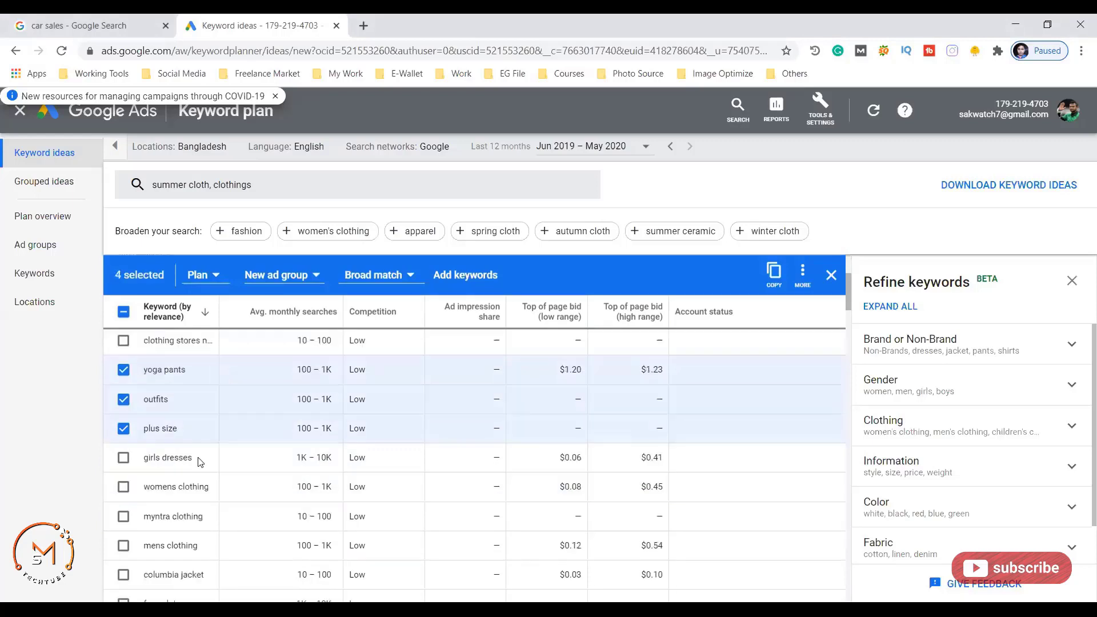
pyautogui.click(126, 490)
pyautogui.click(124, 516)
pyautogui.click(123, 547)
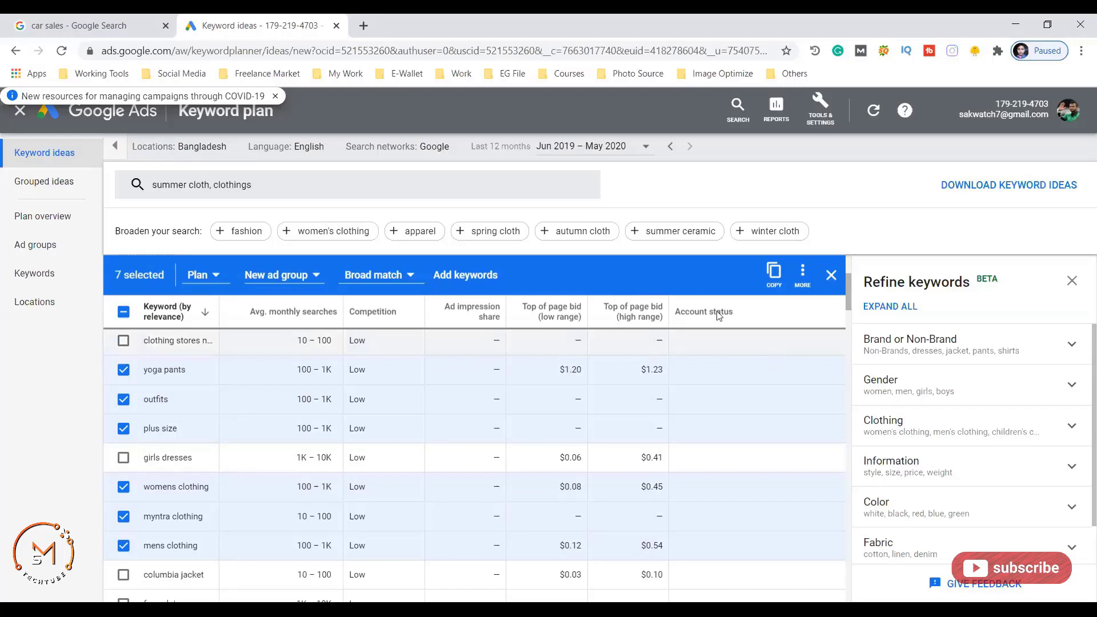
pyautogui.click(831, 275)
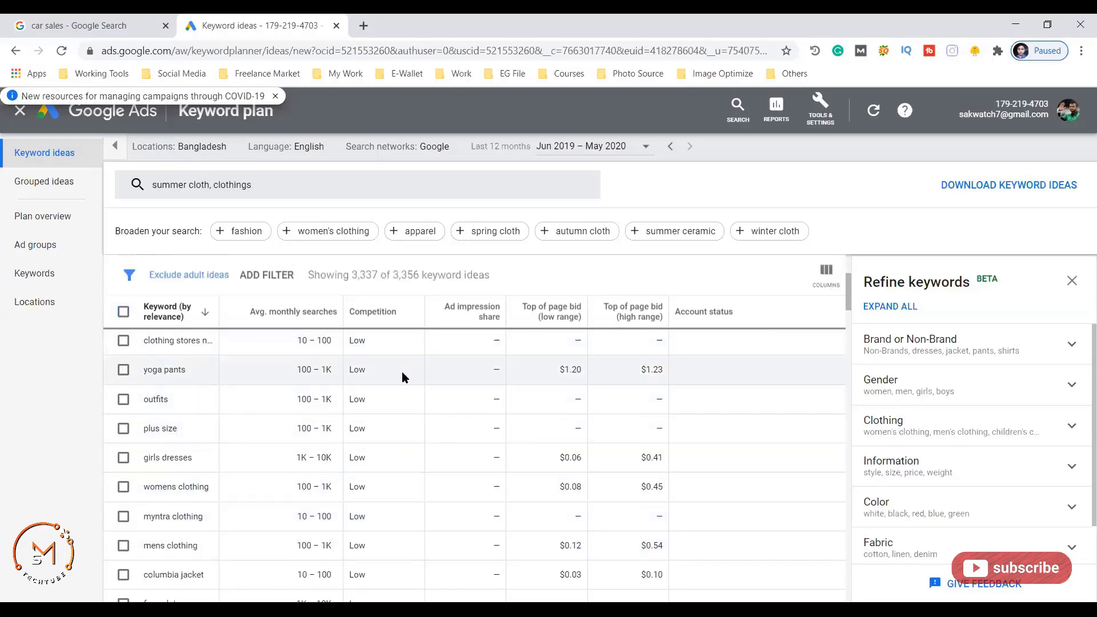
pyautogui.scroll(3, 378, 414)
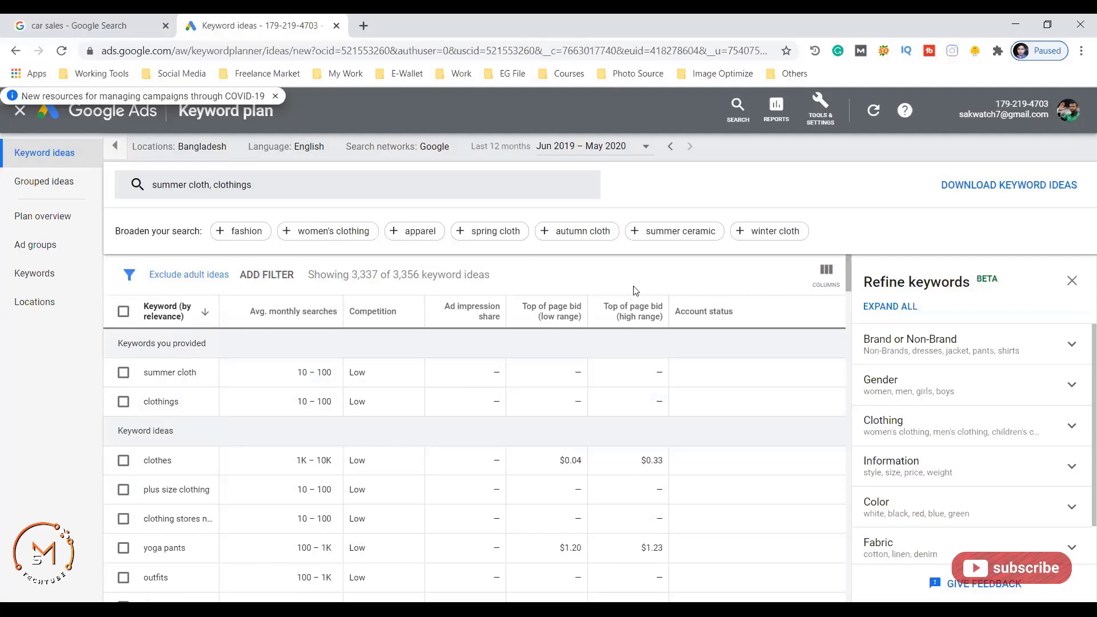
# - Open the Keyword Planner's ADD FILTER field list, then dismiss it without adding a filter
pyautogui.click(278, 279)
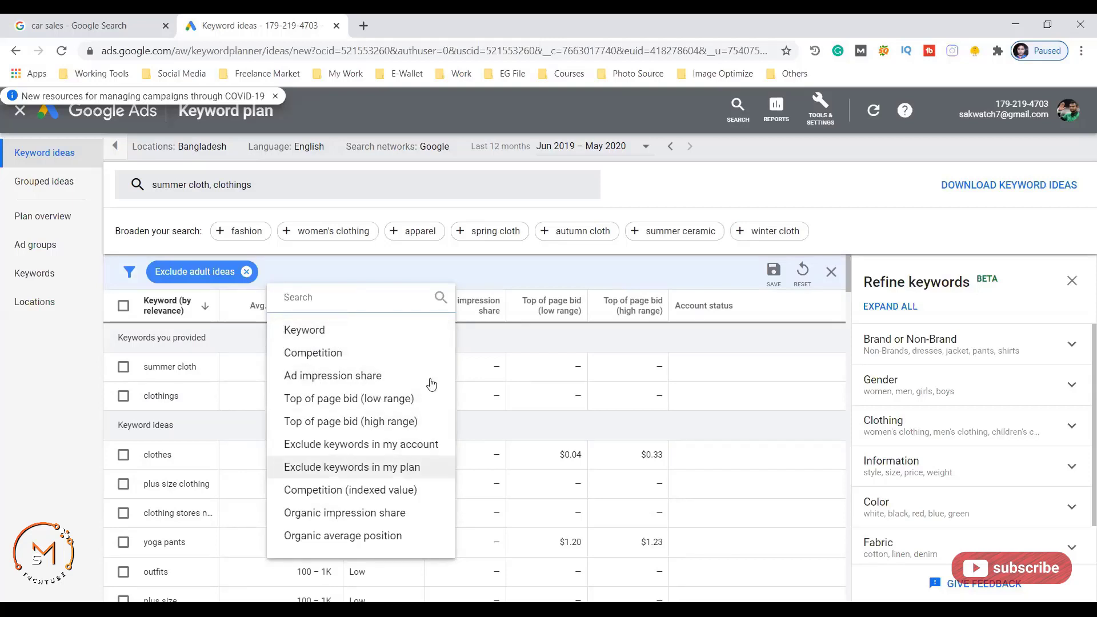
pyautogui.click(32, 363)
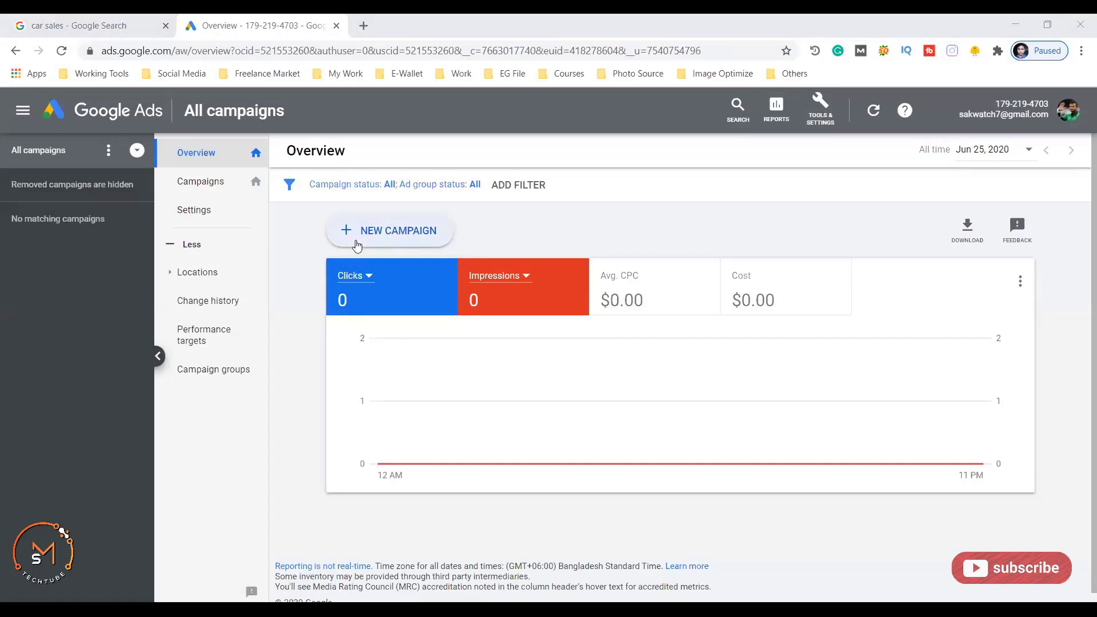
# - Start a new campaign and pick Sales from the goal cards
pyautogui.click(380, 234)
pyautogui.click(349, 273)
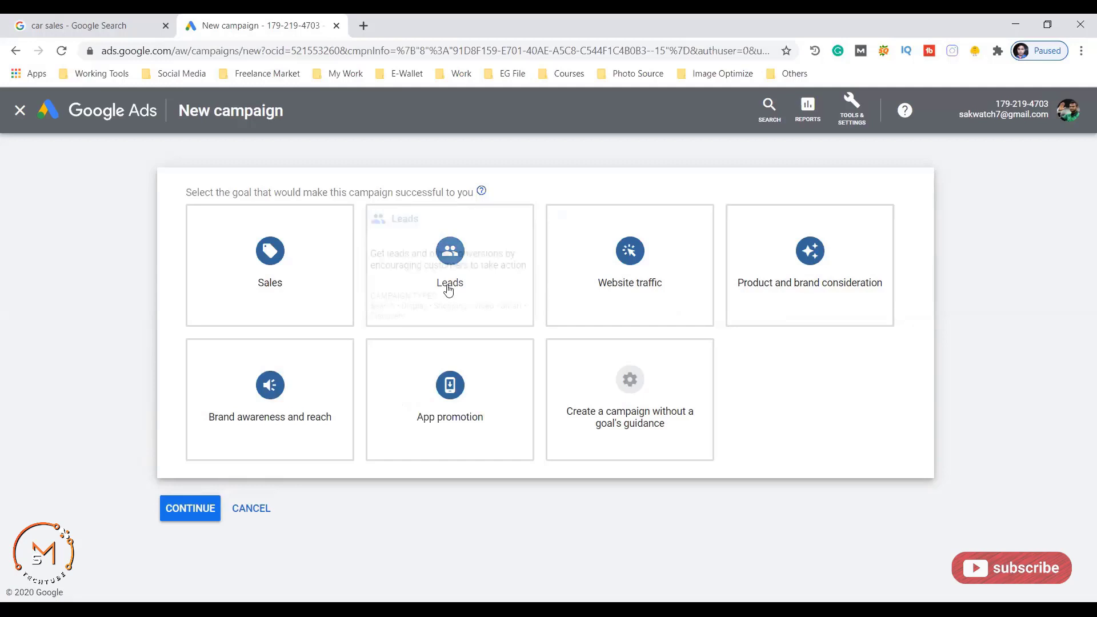
# - Choose Website traffic as the campaign goal to reveal the campaign type options
pyautogui.moveTo(249, 309)
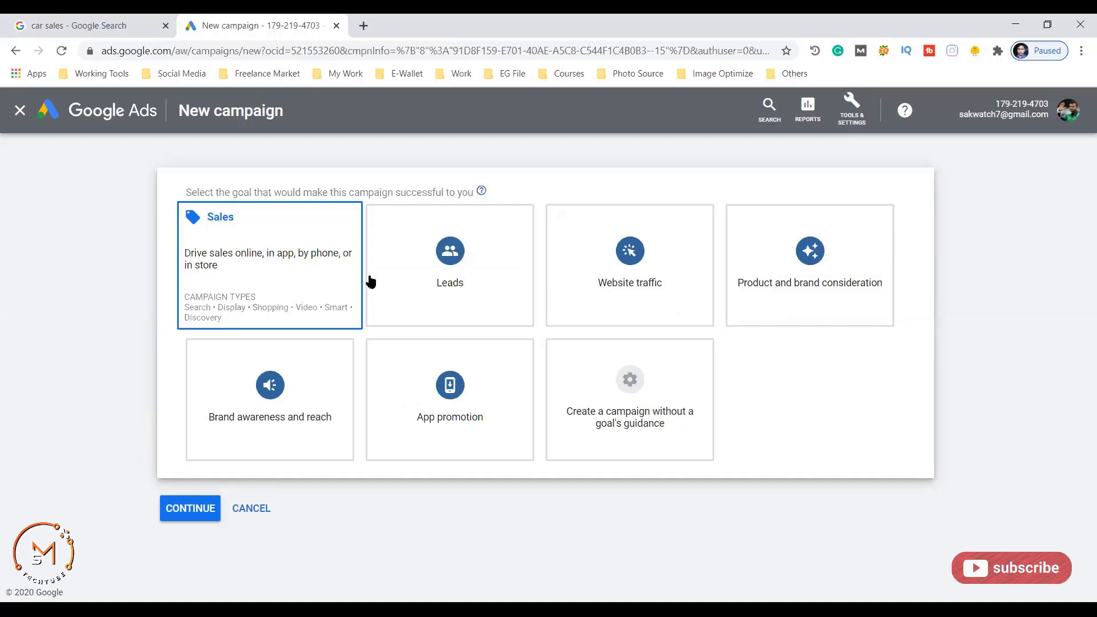
pyautogui.moveTo(628, 271)
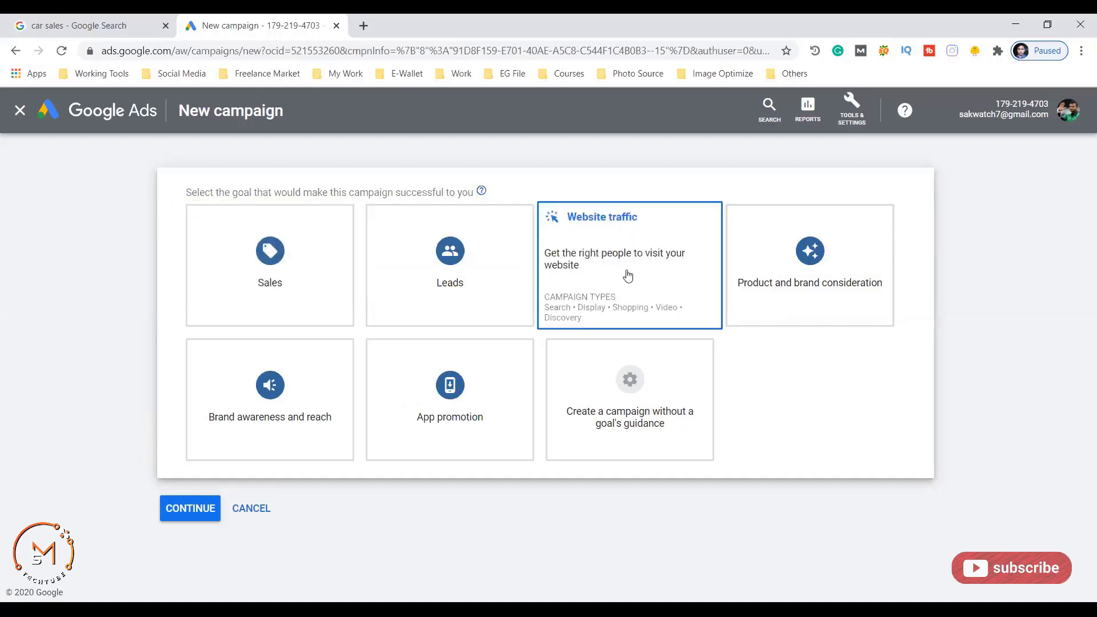
pyautogui.click(601, 276)
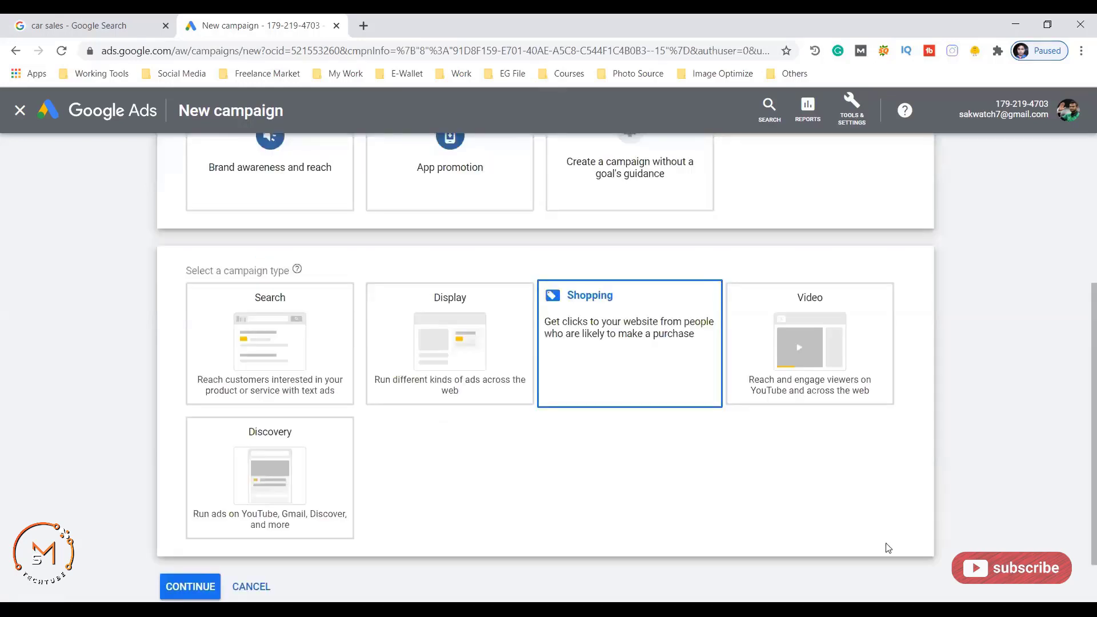
pyautogui.scroll(-1, 826, 435)
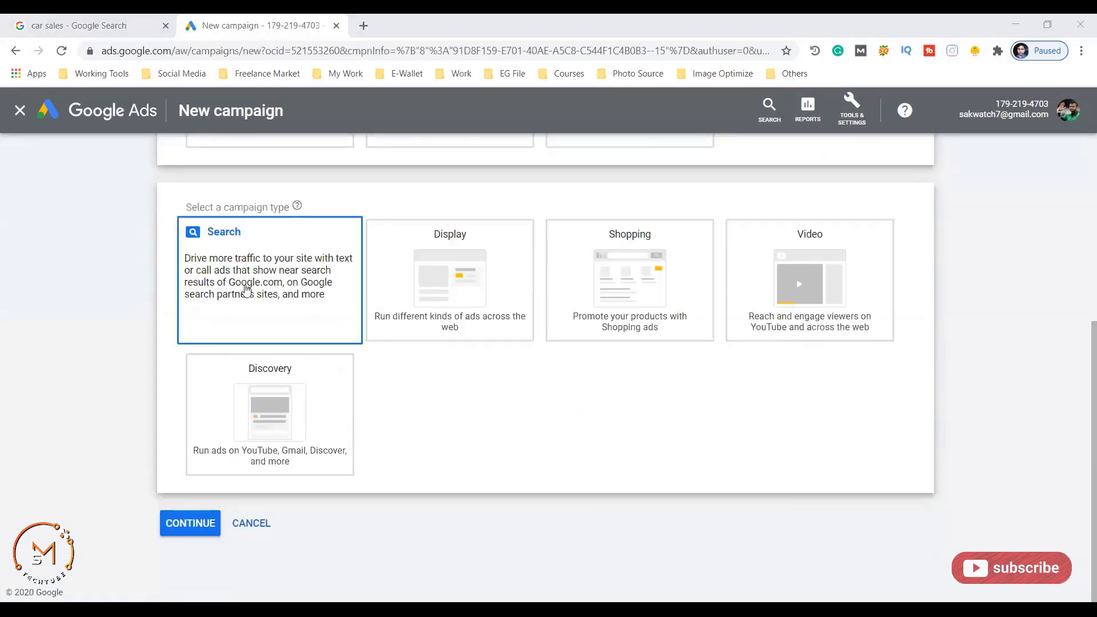
# - Select then deselect the Search campaign type, glance at the car sales results tab, and return
pyautogui.click(225, 314)
pyautogui.click(200, 247)
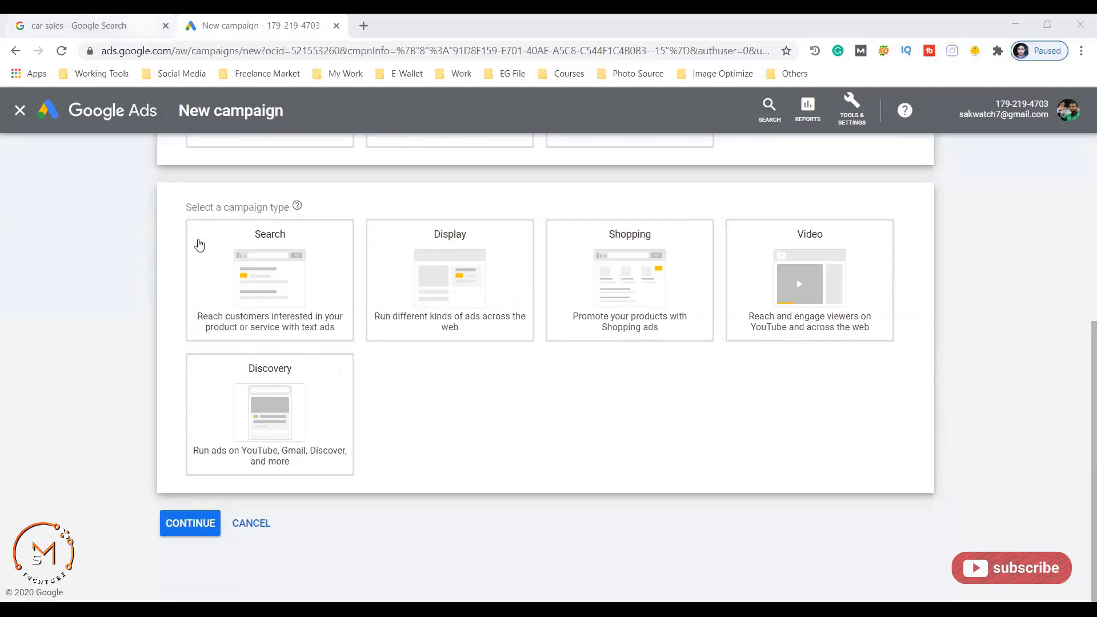
pyautogui.click(91, 25)
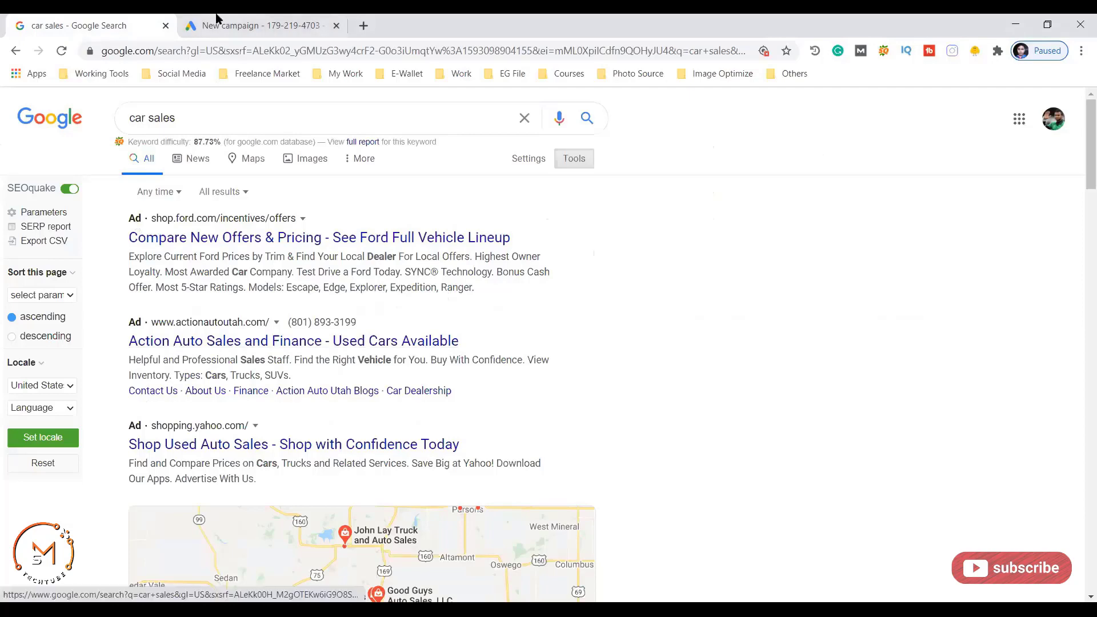
pyautogui.hotkey('ctrl', 'Tab')
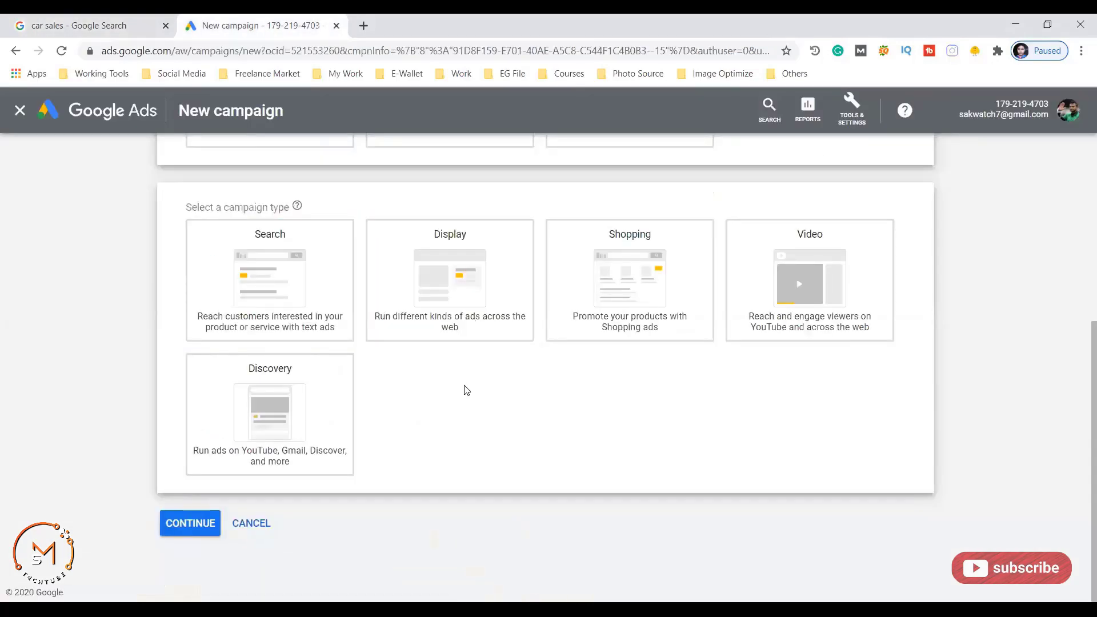
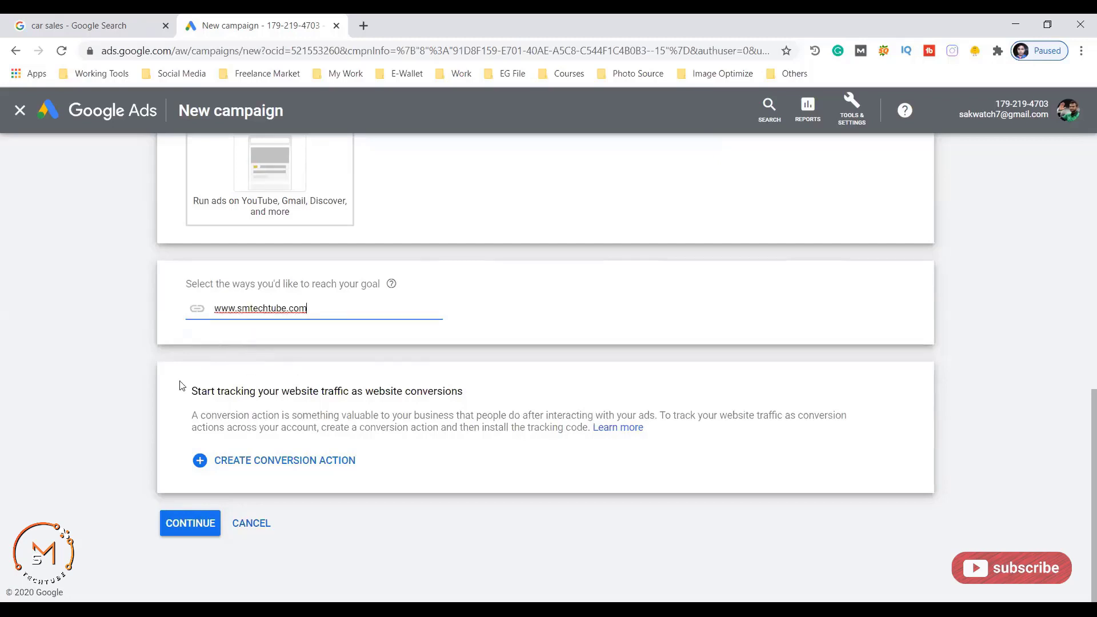
# - Continue to campaign settings and replace the default campaign name with 'Technology Company'
pyautogui.click(176, 527)
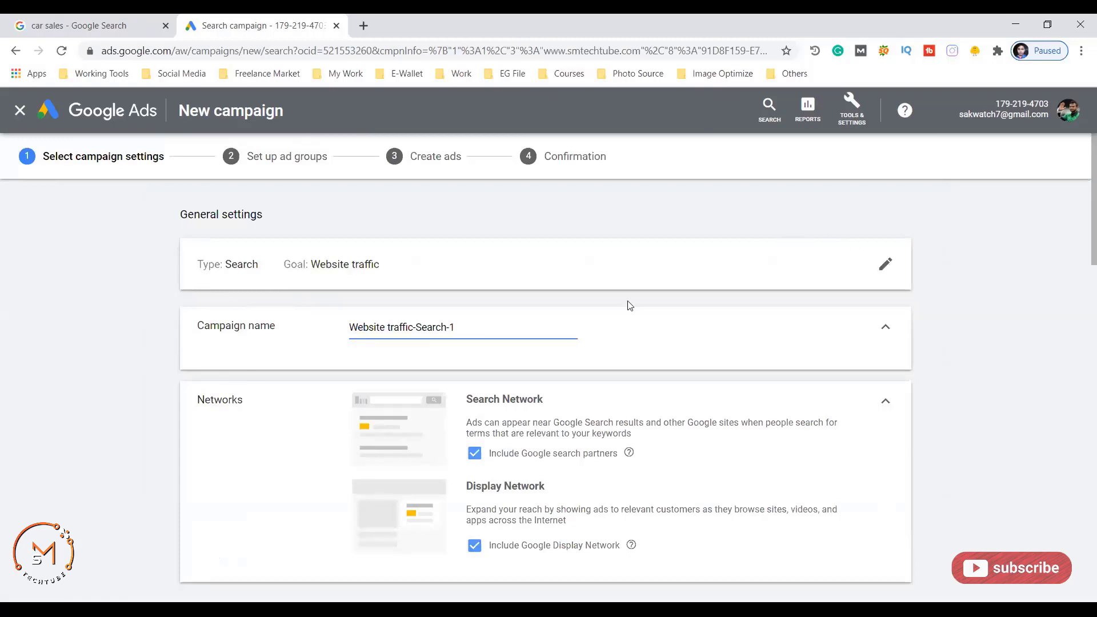
pyautogui.scroll(-1, 255, 355)
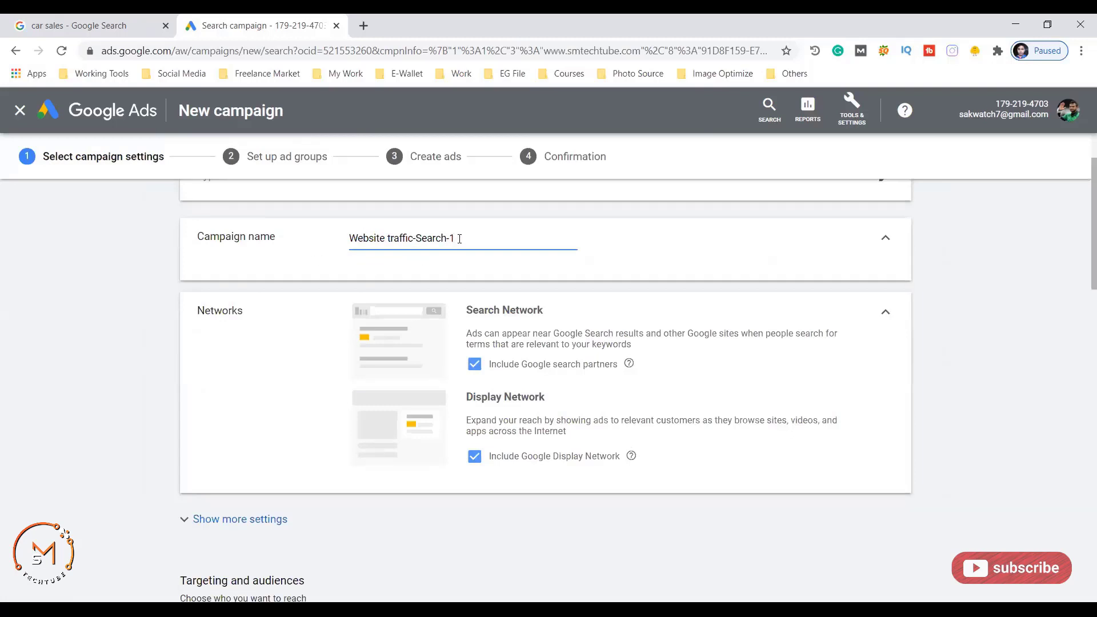
pyautogui.moveTo(470, 238); pyautogui.dragTo(343, 238)
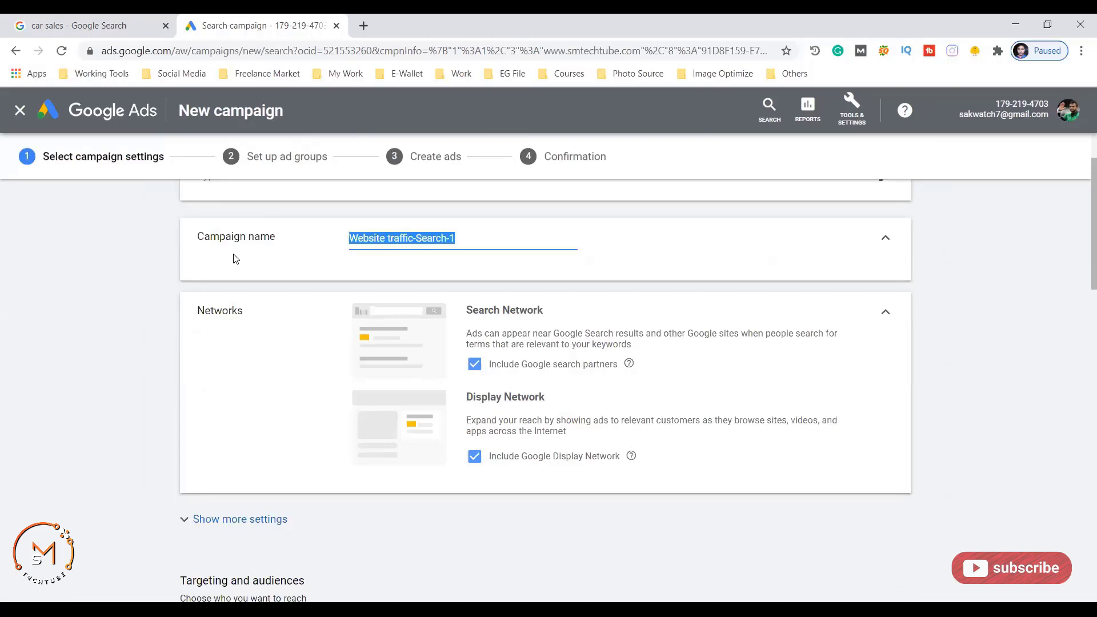
pyautogui.write('Technology Company')
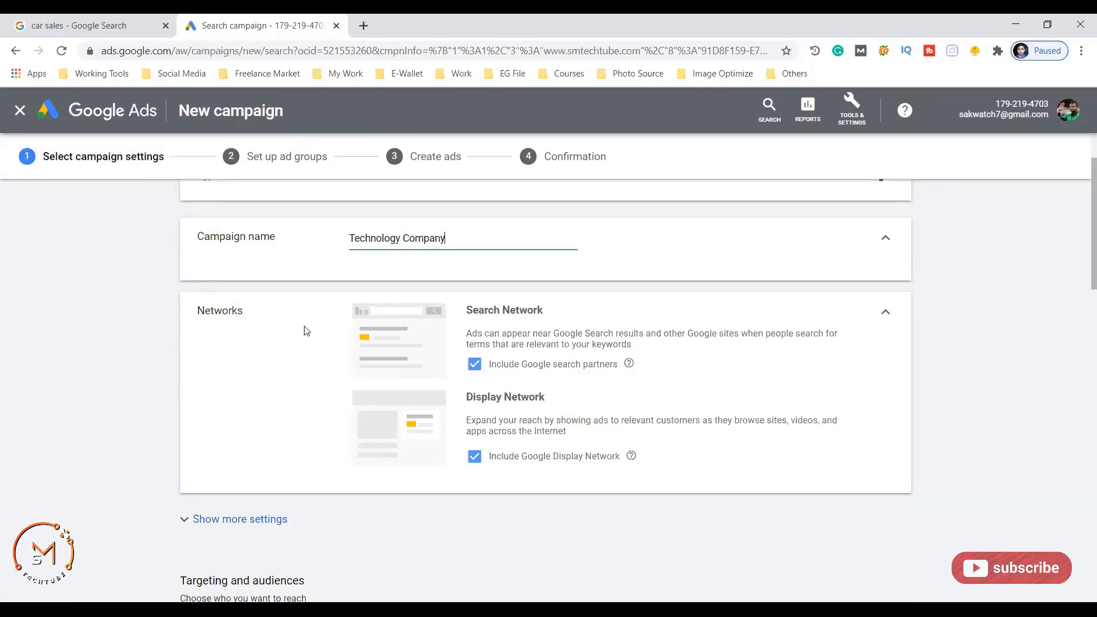
pyautogui.scroll(-2, 411, 348)
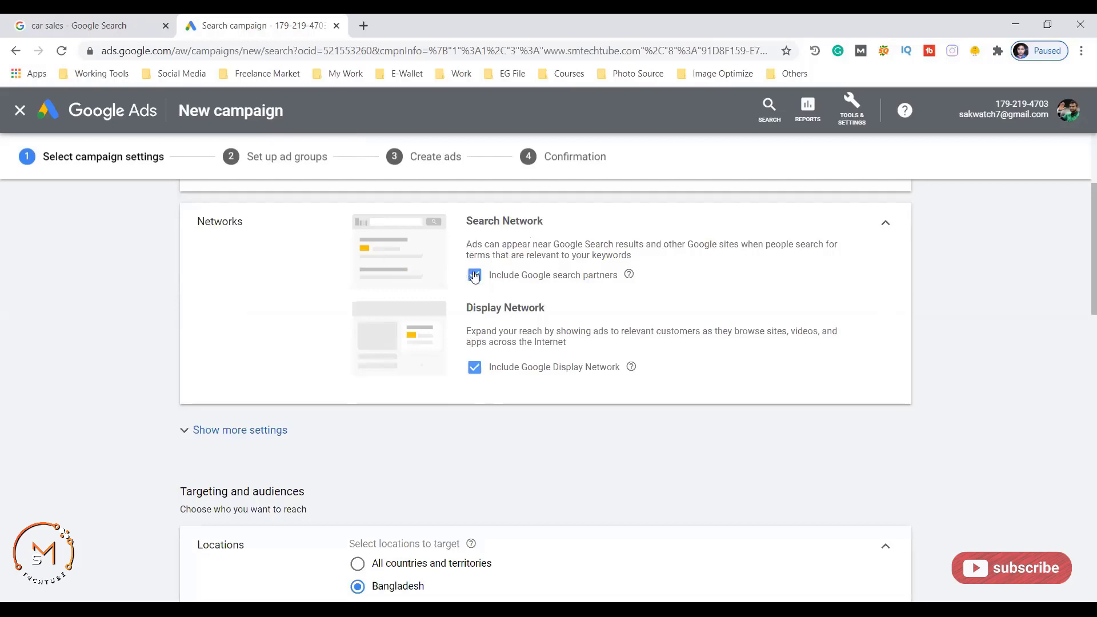
pyautogui.click(474, 275)
pyautogui.click(474, 275)
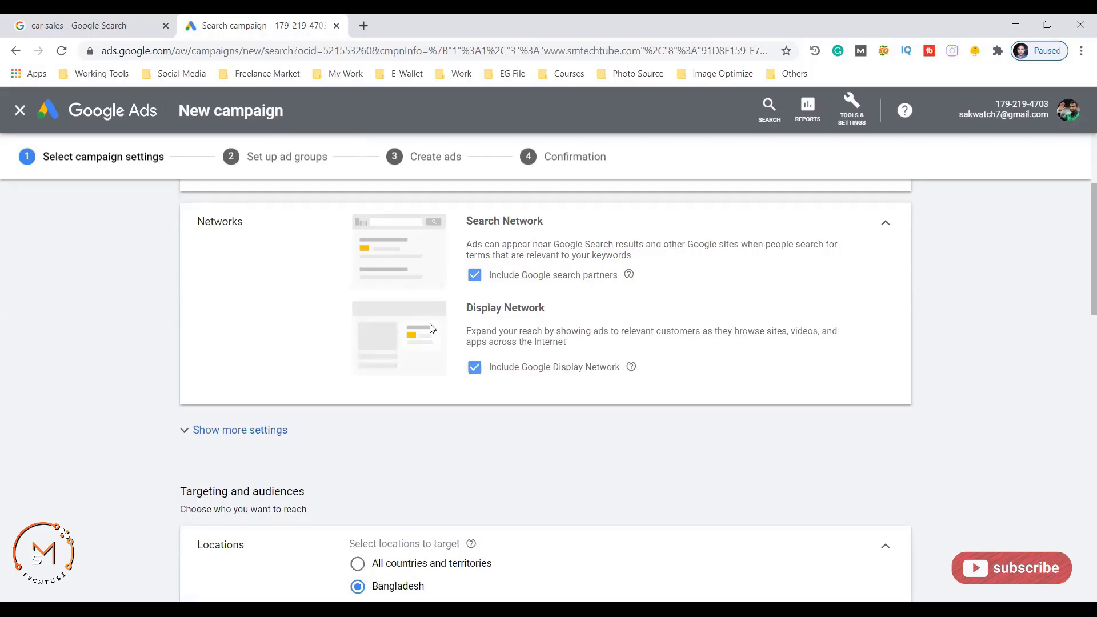
pyautogui.hotkey('ctrl', 'shift', 'Tab')
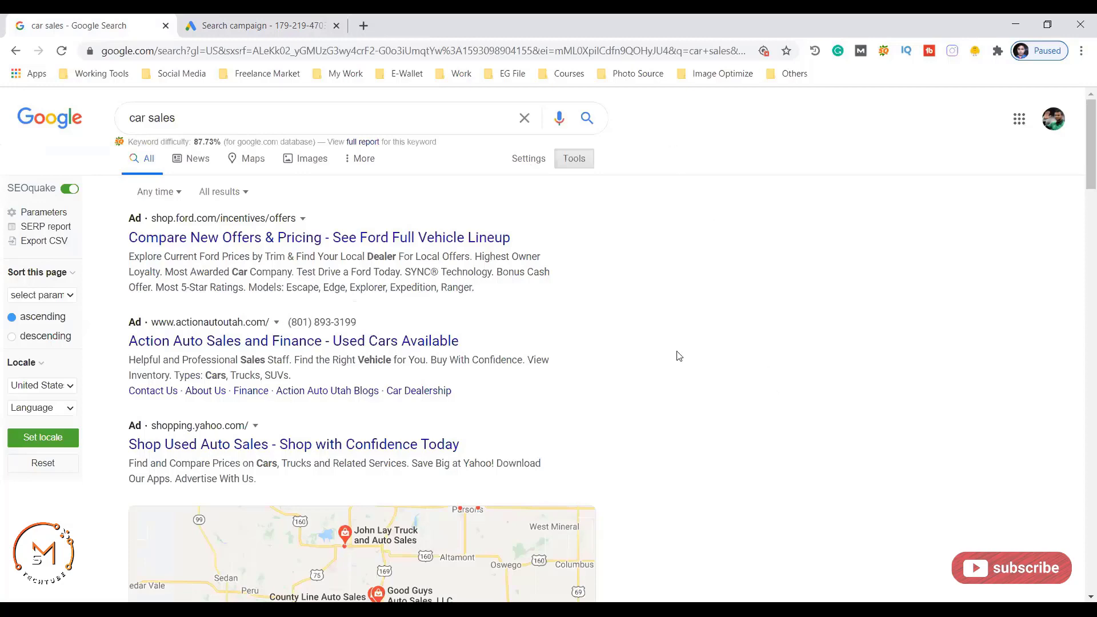
pyautogui.click(242, 25)
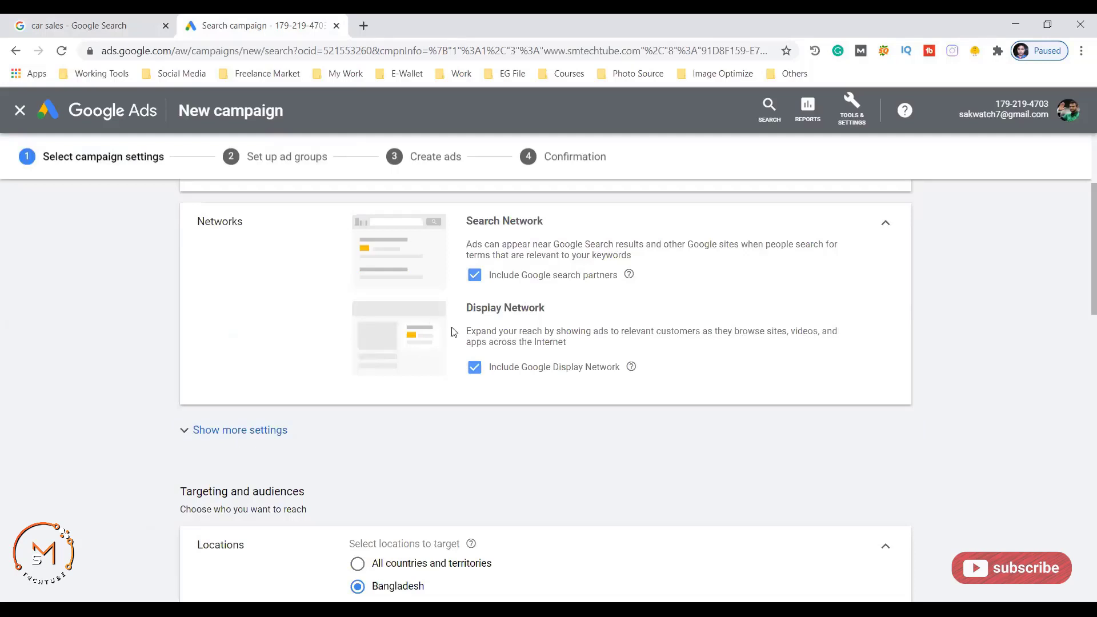
pyautogui.click(474, 368)
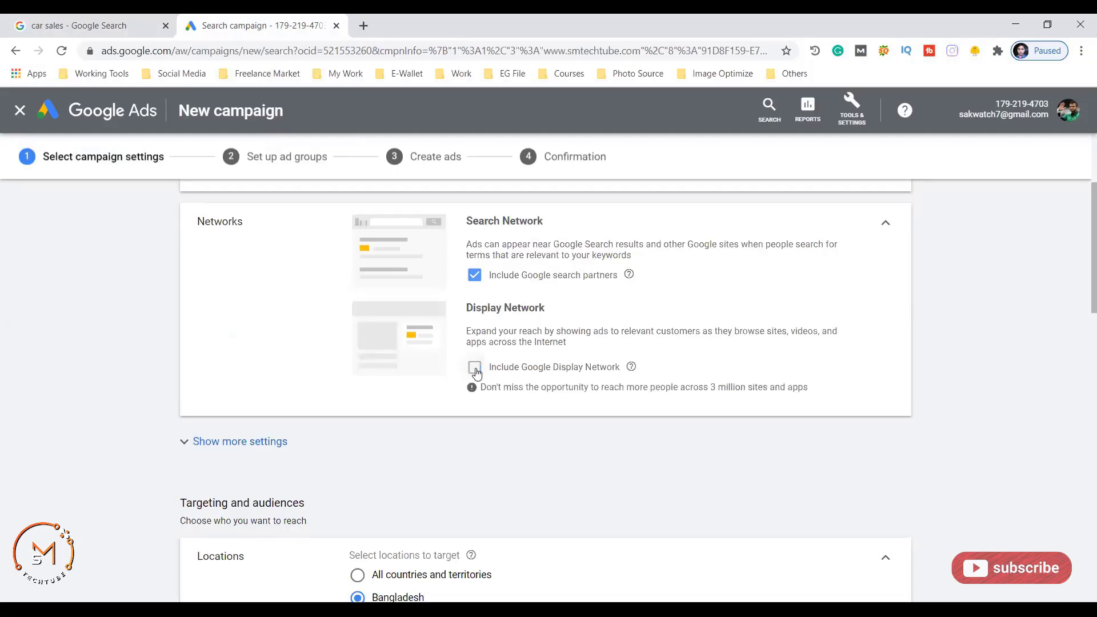
pyautogui.click(475, 368)
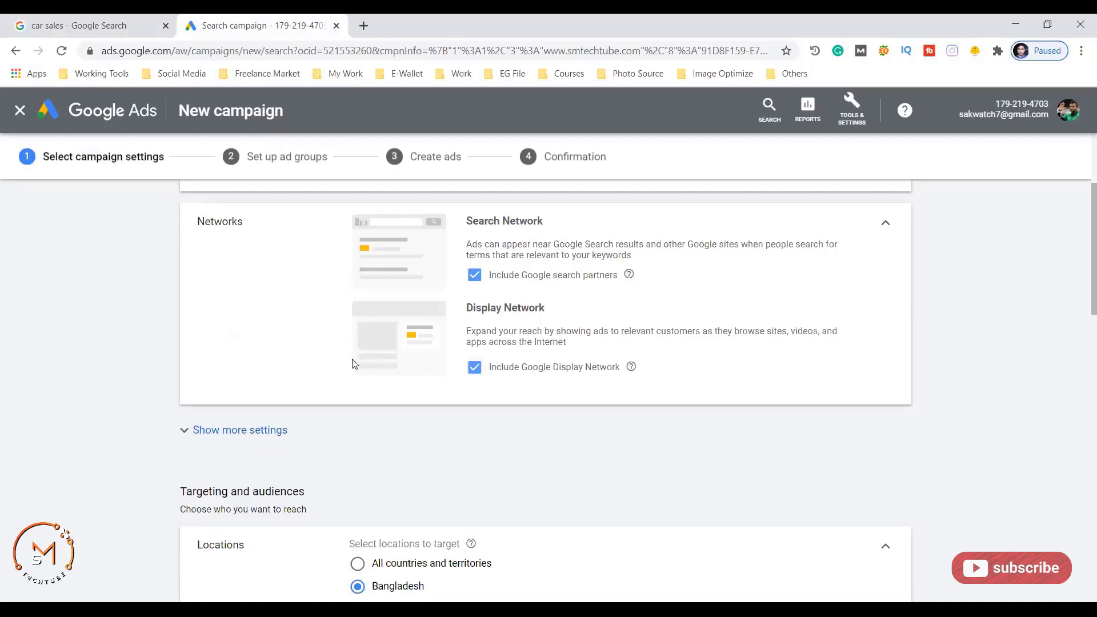
pyautogui.scroll(-3, 68, 315)
pyautogui.scroll(-1, 133, 314)
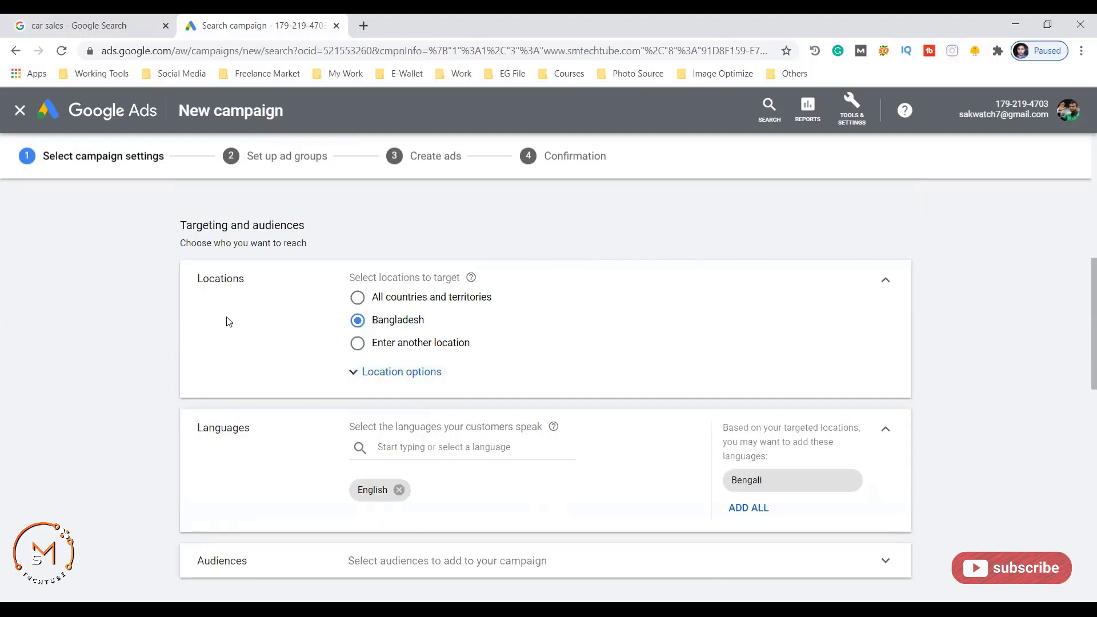
# - Scroll down to the Audiences section and expand it for audience searching
pyautogui.scroll(-3, 298, 302)
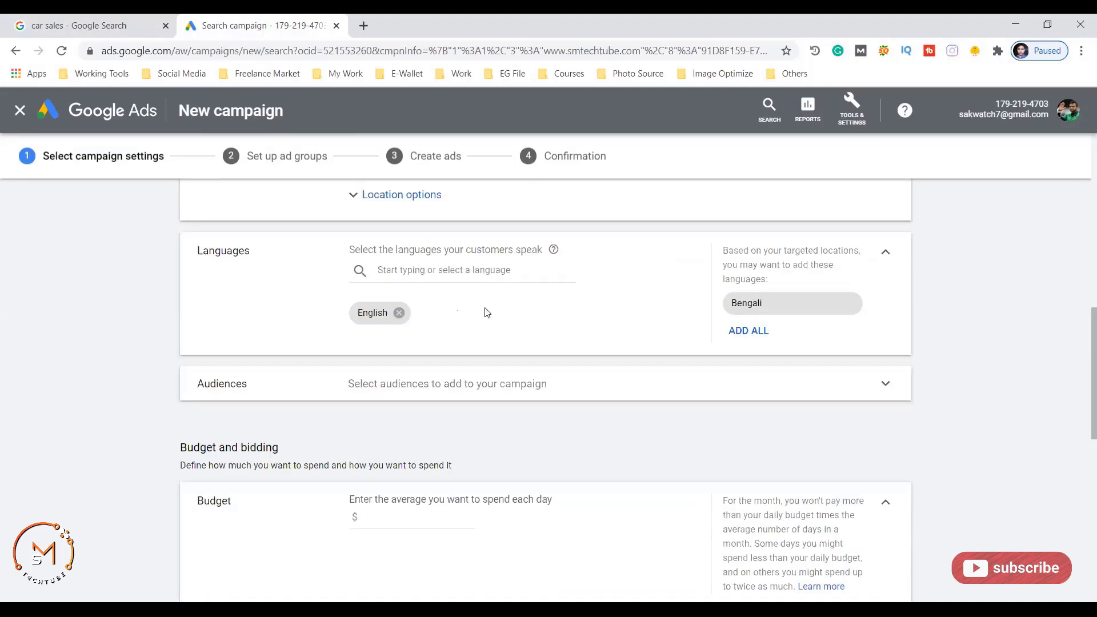
pyautogui.scroll(-2, 486, 312)
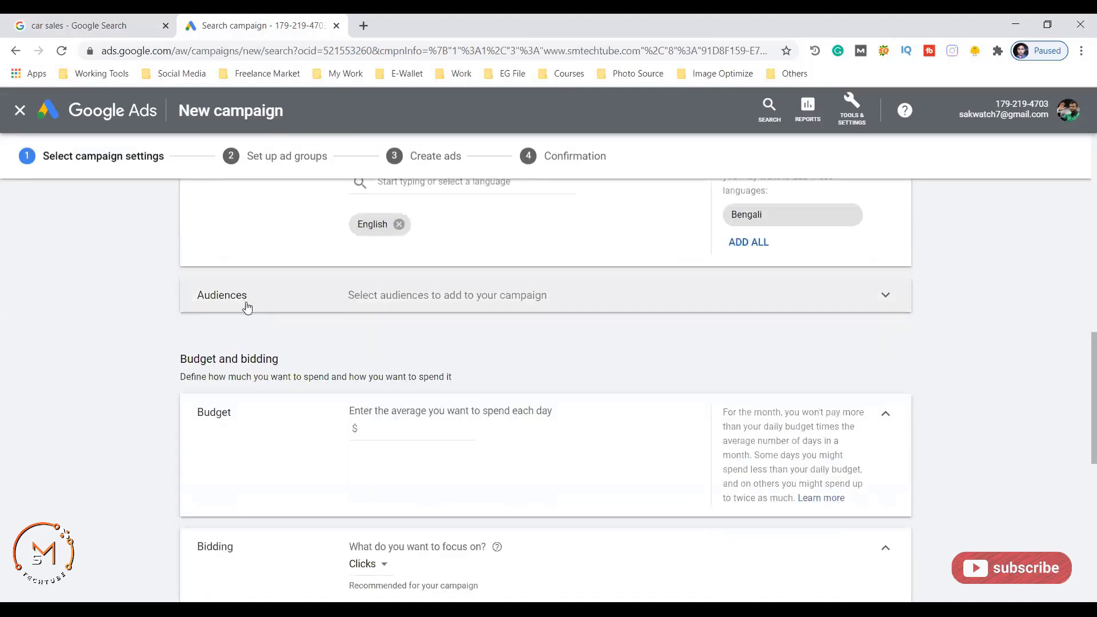
pyautogui.click(885, 297)
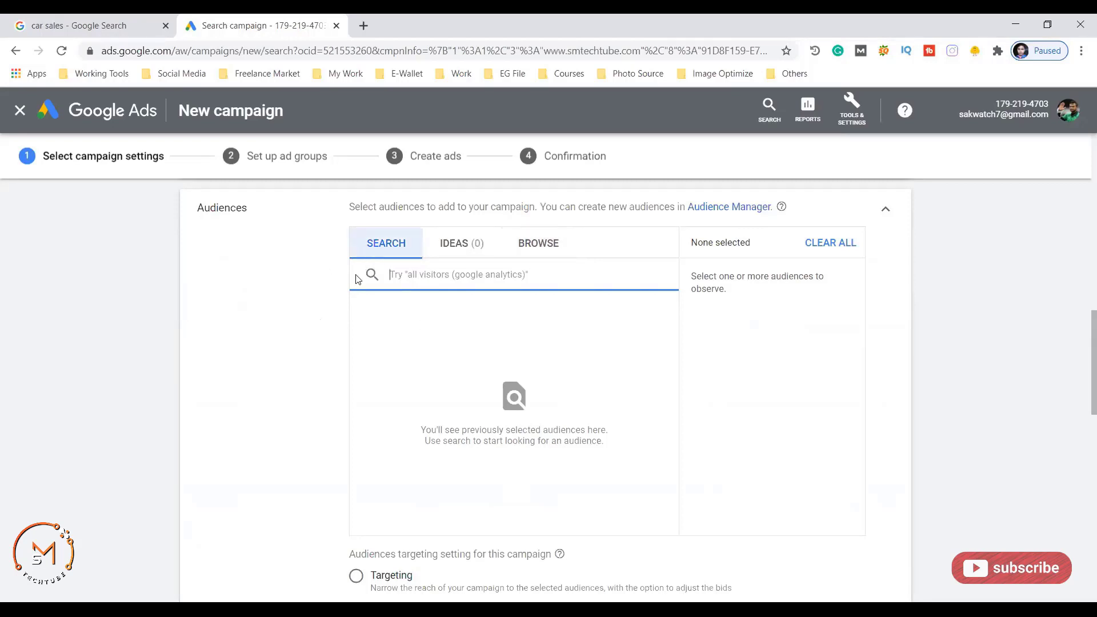
# - Browse audience categories, then search audiences for 'cloths' and scan the results
pyautogui.click(529, 251)
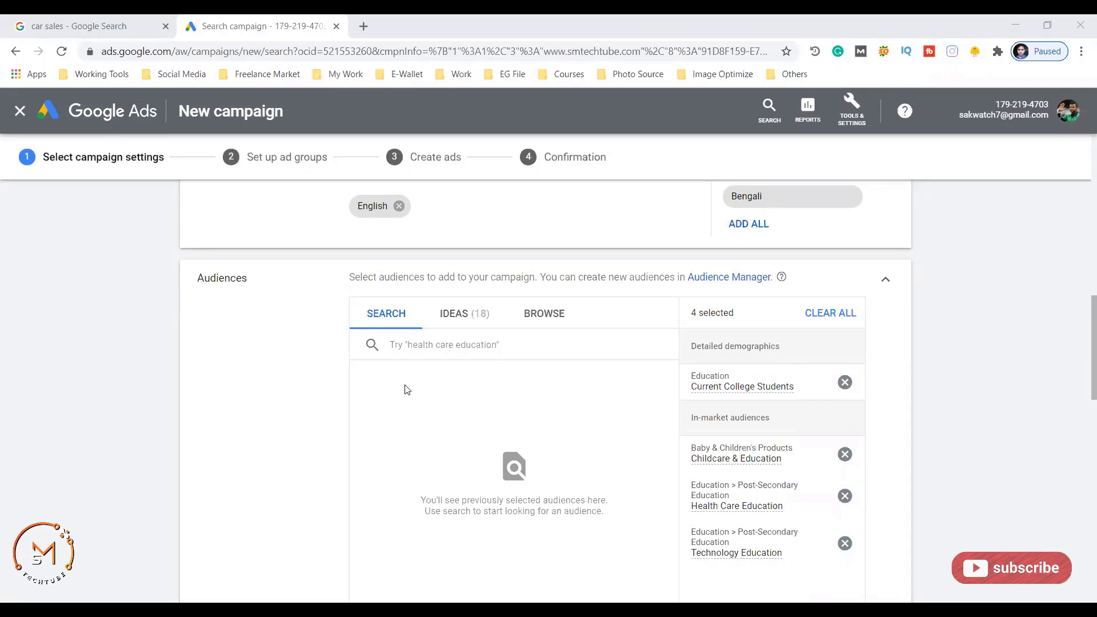
pyautogui.click(260, 387)
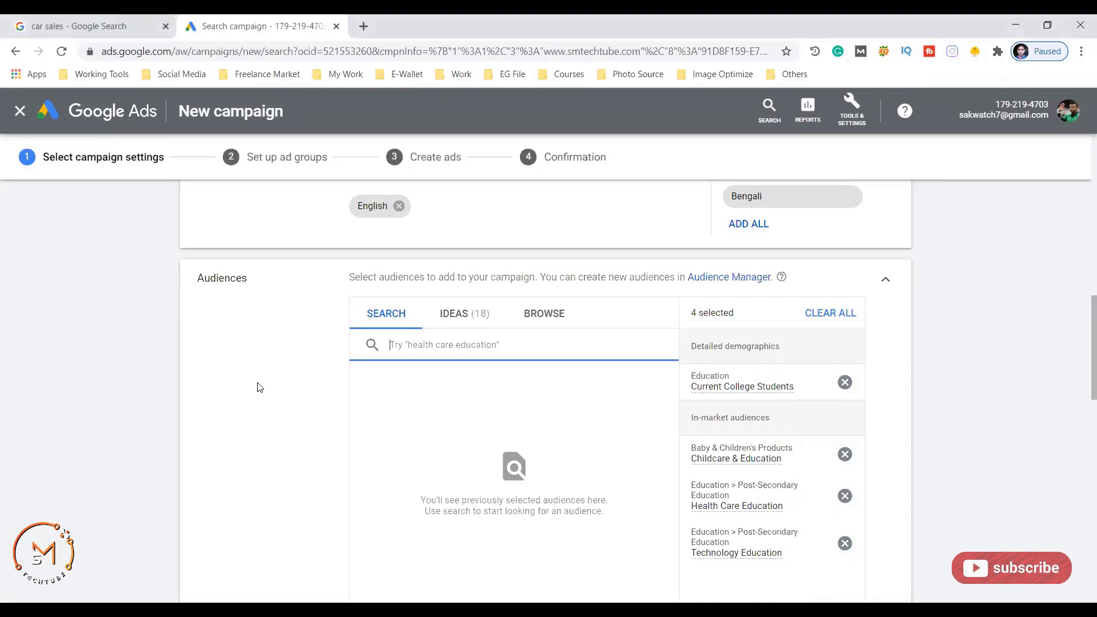
pyautogui.write('cloths')
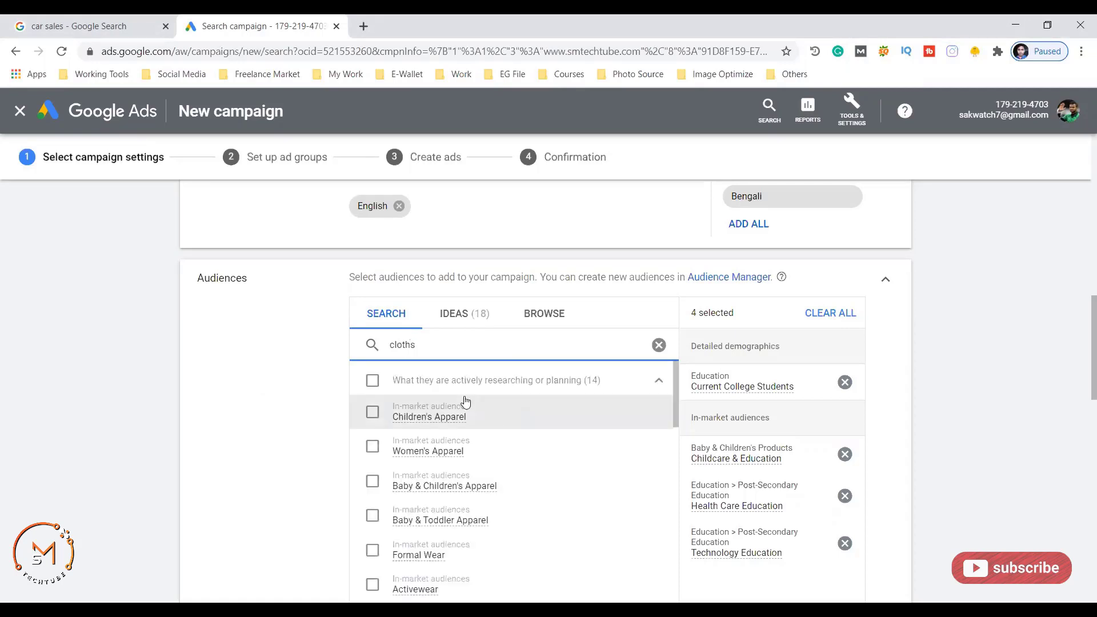
pyautogui.scroll(-2, 466, 402)
pyautogui.scroll(-1, 458, 391)
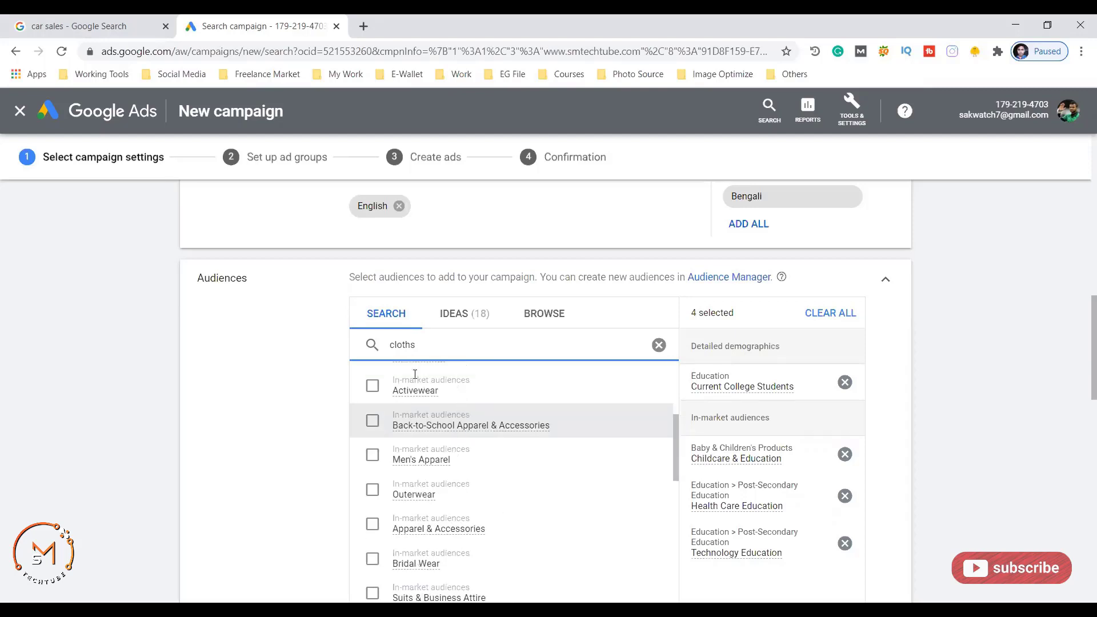
pyautogui.scroll(3, 383, 355)
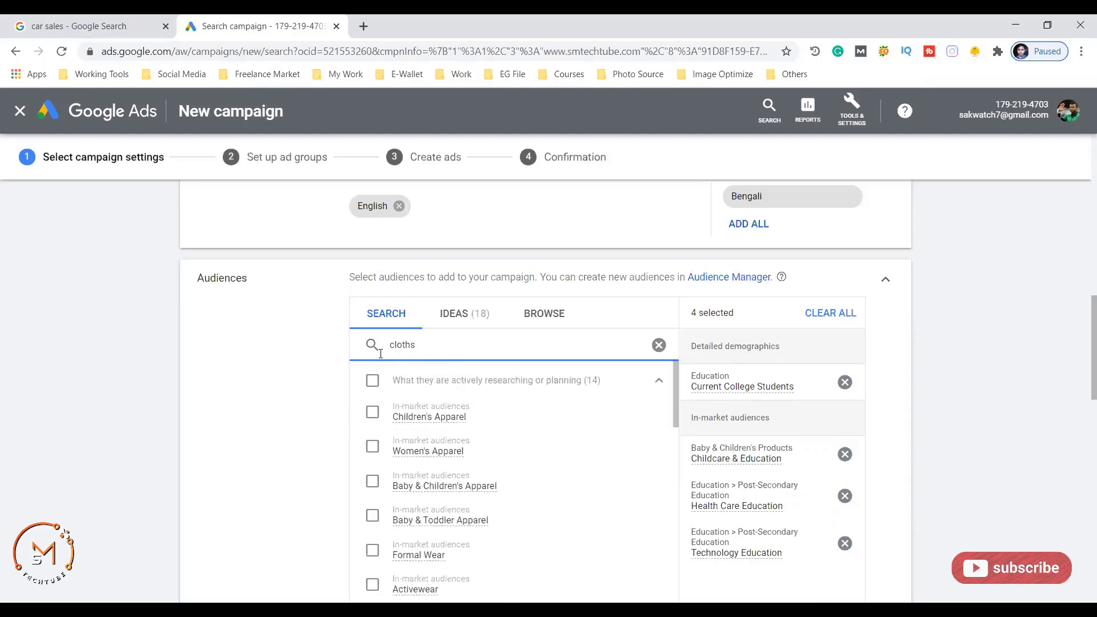
# - Search audiences for 'technology' and review results, ending with four education audiences added
pyautogui.doubleClick(380, 354)
pyautogui.write('technology')
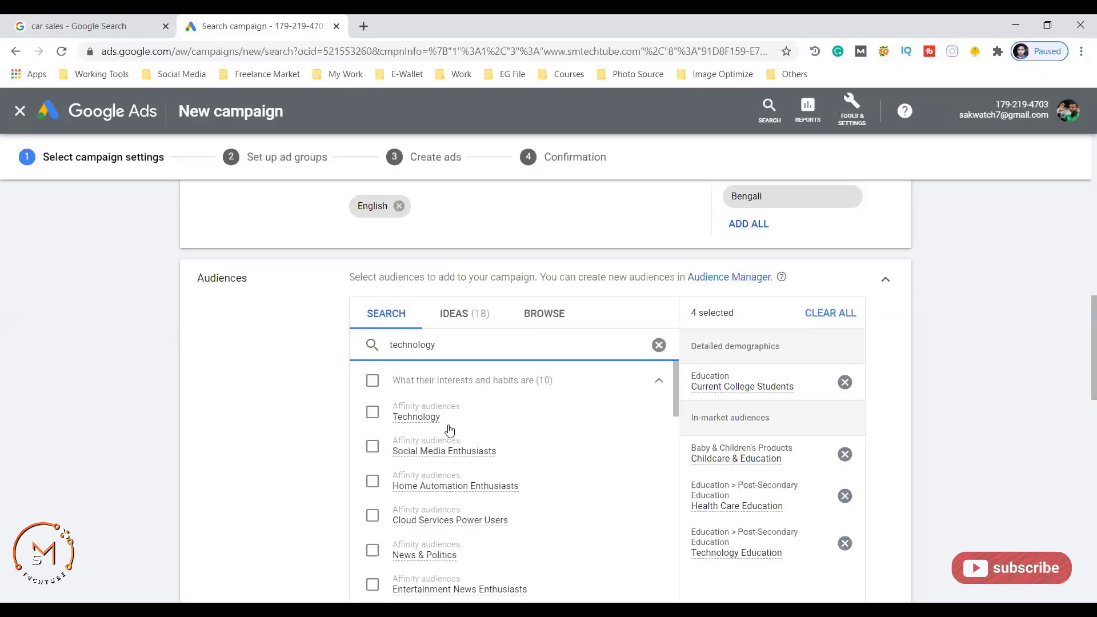
pyautogui.scroll(-10, 451, 427)
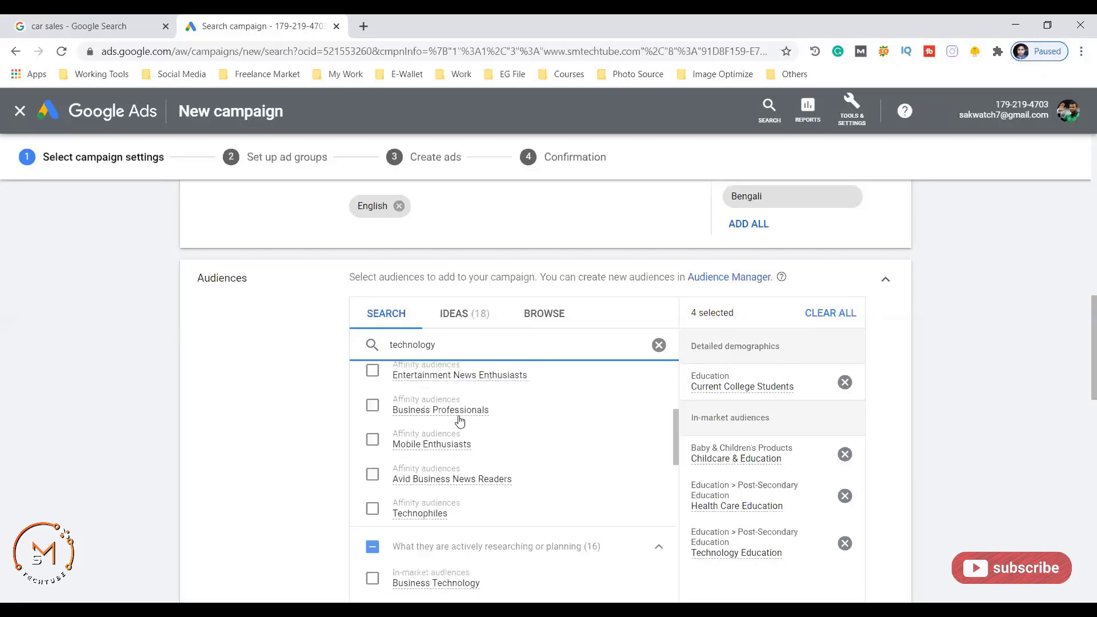
pyautogui.scroll(-3, 442, 427)
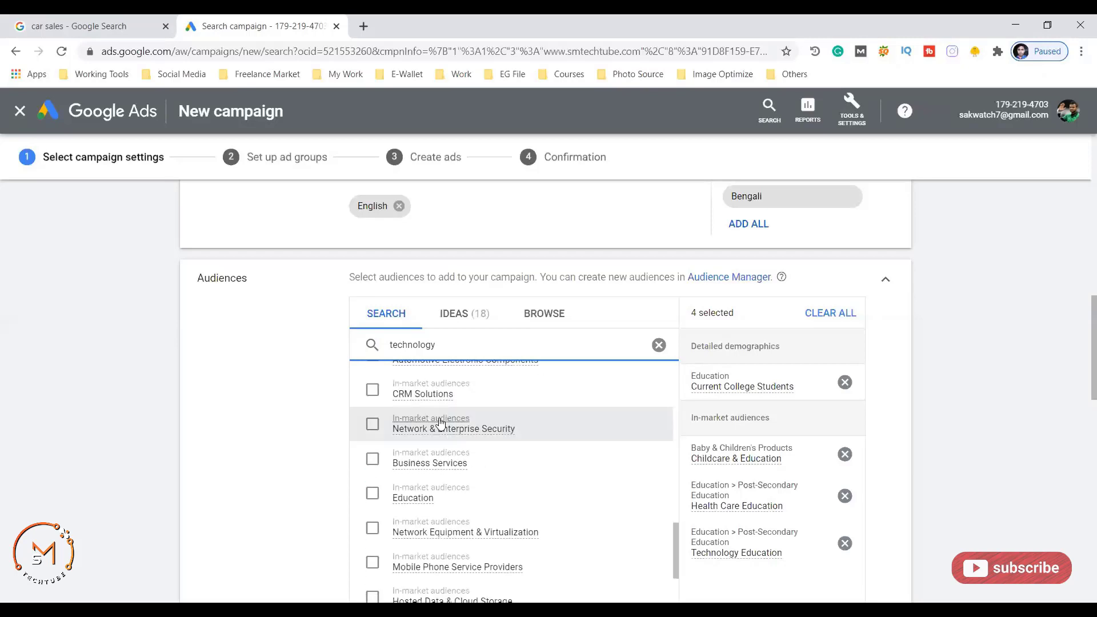
pyautogui.scroll(-2, 438, 423)
pyautogui.scroll(-1, 439, 422)
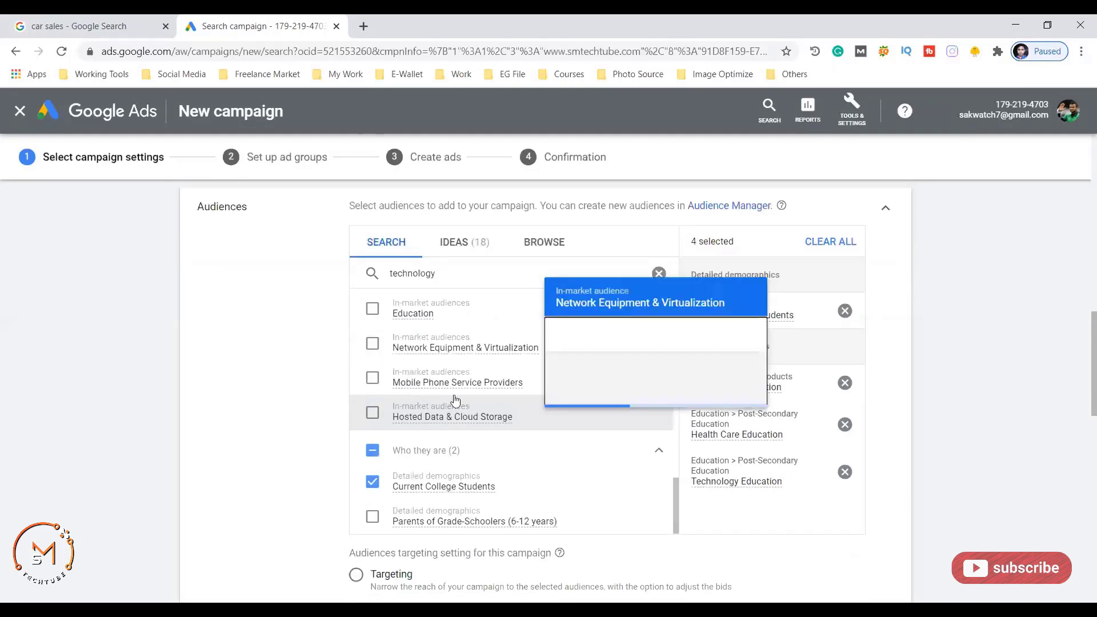
pyautogui.scroll(2, 406, 388)
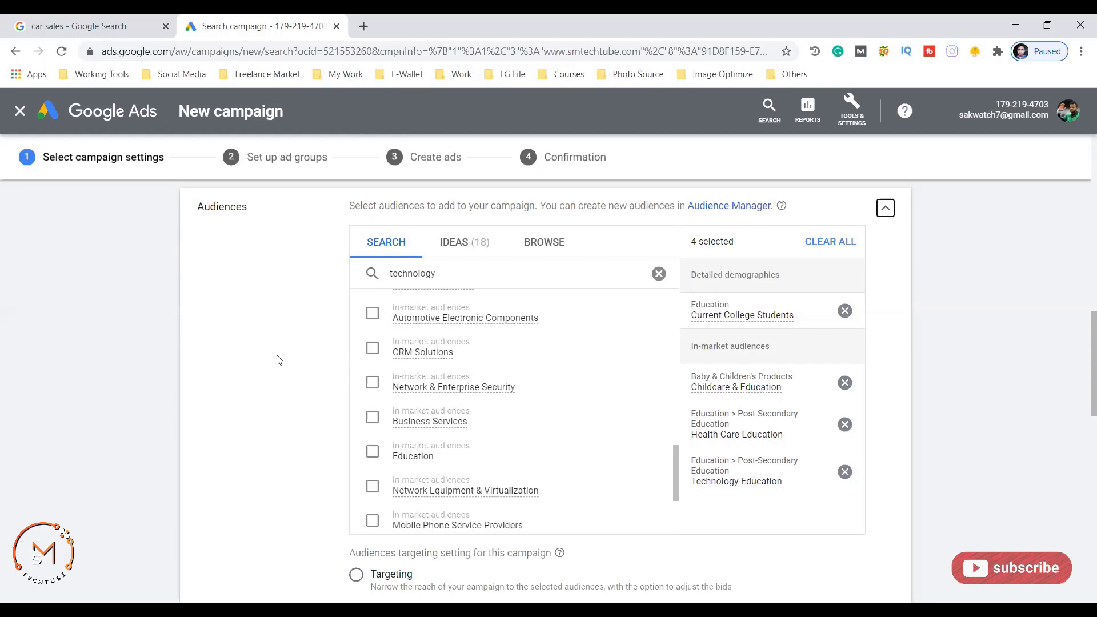
pyautogui.scroll(-2, 275, 359)
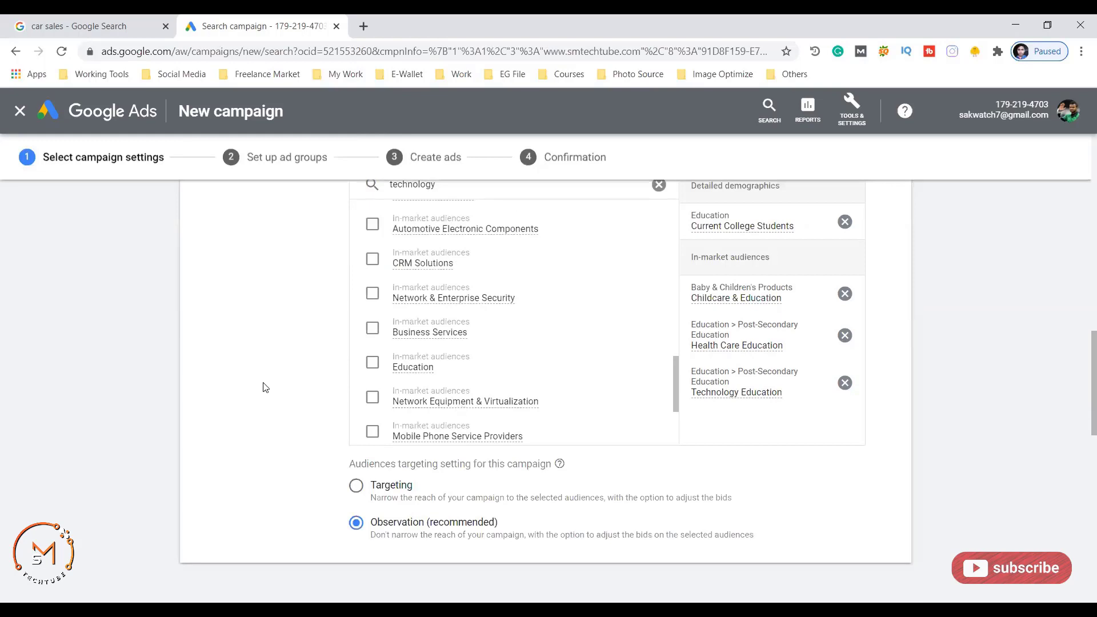
pyautogui.scroll(-5, 291, 366)
pyautogui.scroll(6, 296, 320)
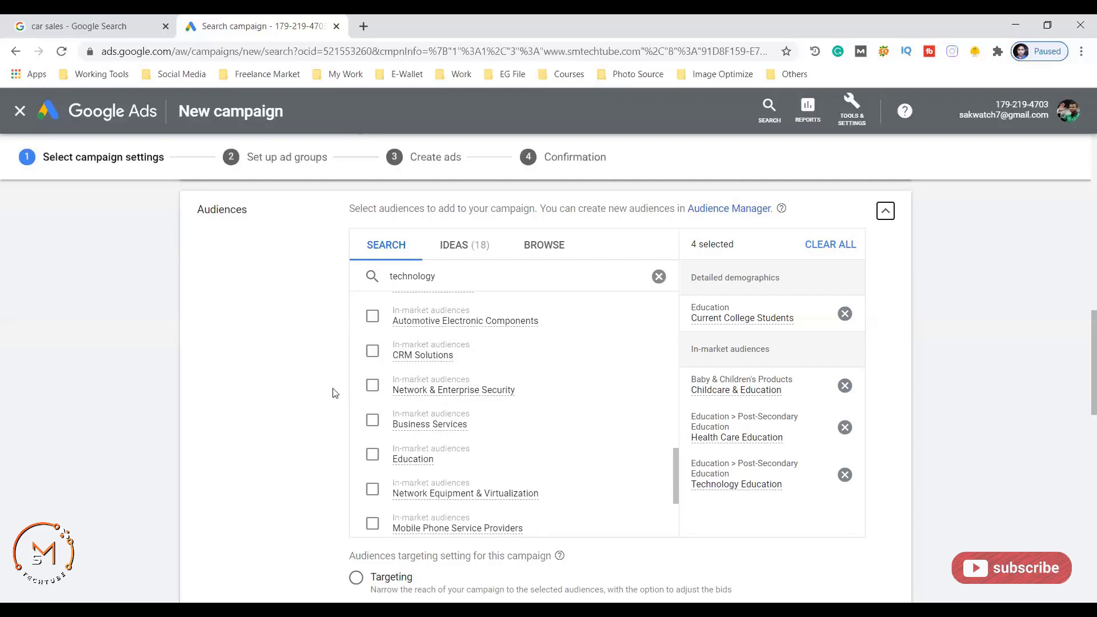
# - Enter a $15 average daily budget and review Maximize Clicks bidding with no CPC limit
pyautogui.scroll(-6, 320, 387)
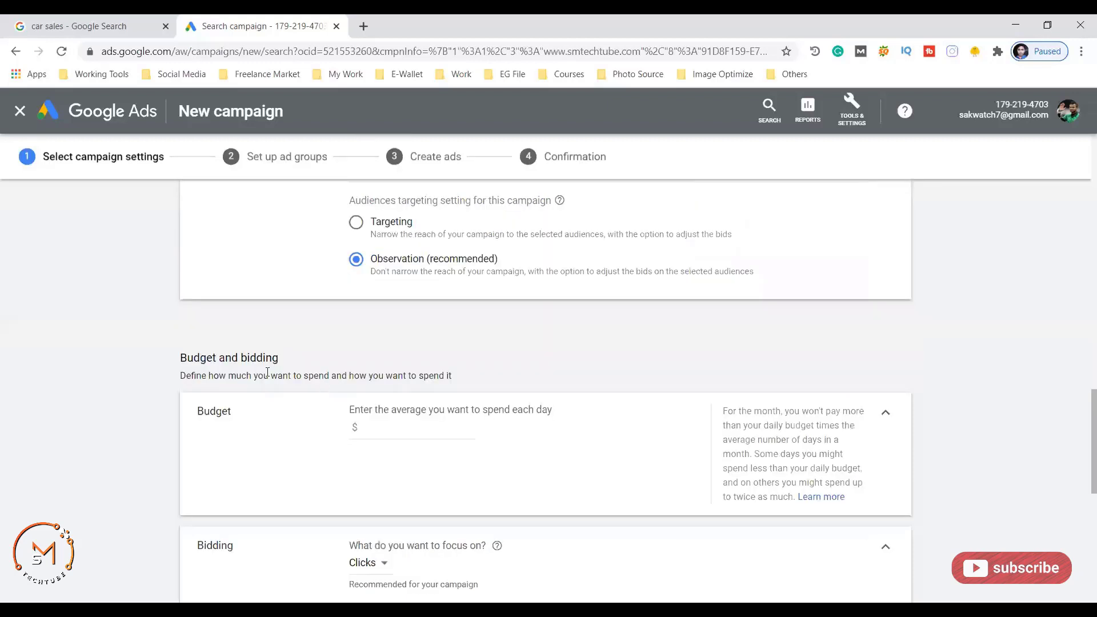
pyautogui.scroll(-2, 251, 359)
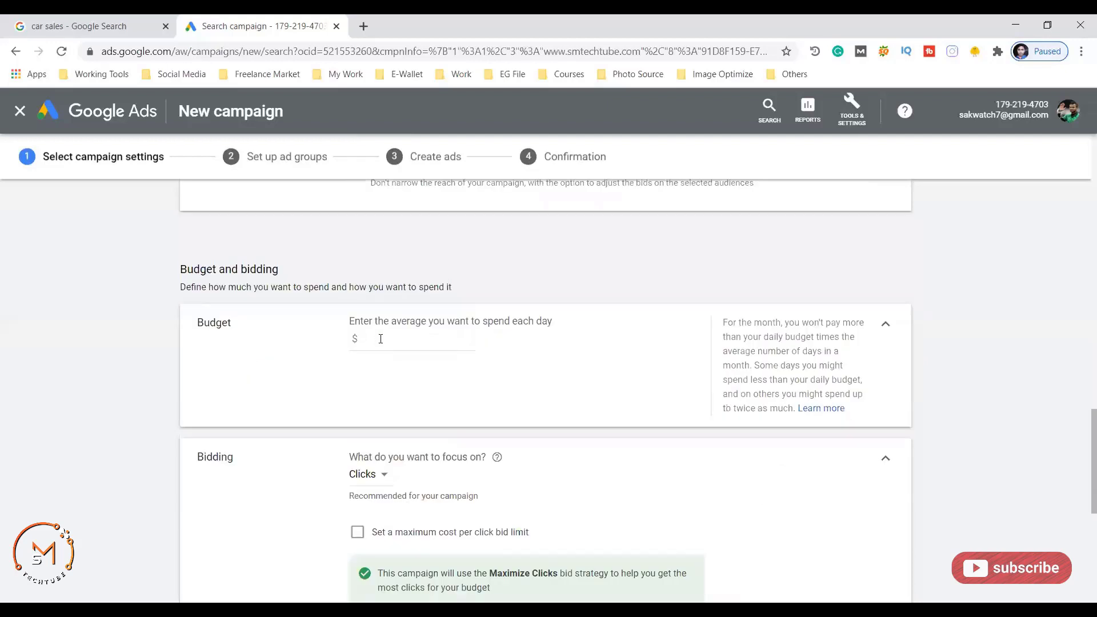
pyautogui.click(380, 337)
pyautogui.write('15')
pyautogui.scroll(-2, 301, 371)
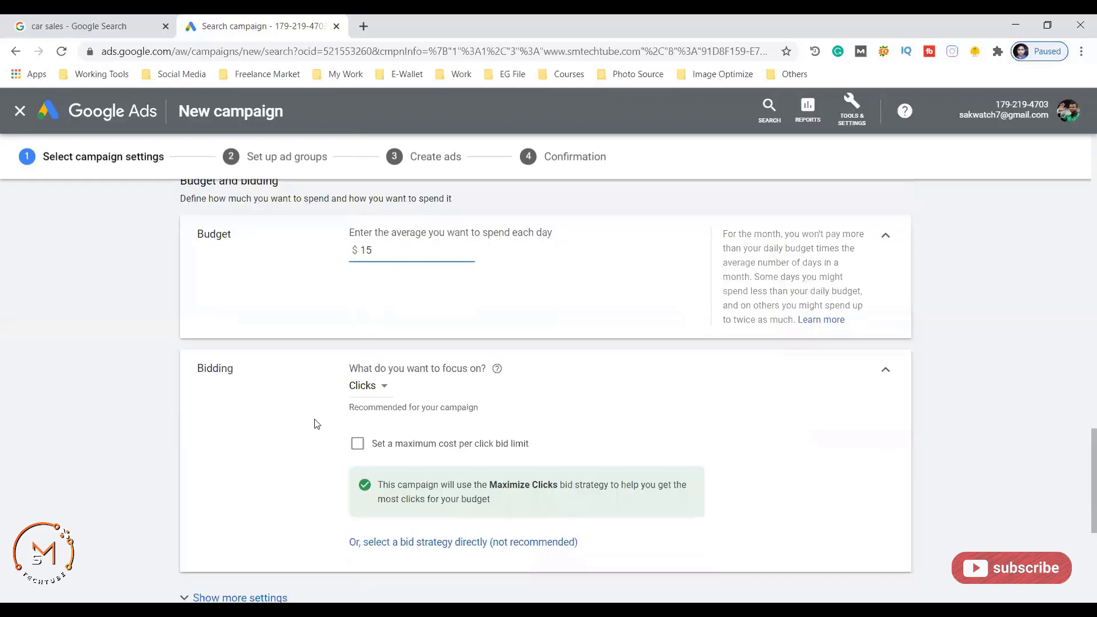
pyautogui.scroll(-2, 378, 358)
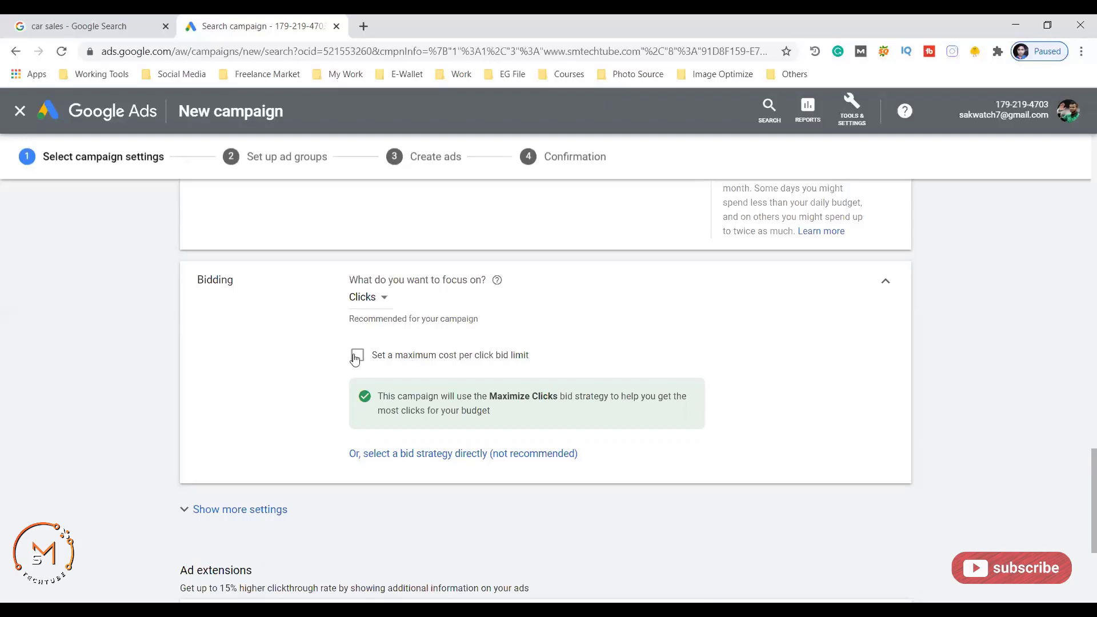
pyautogui.click(357, 356)
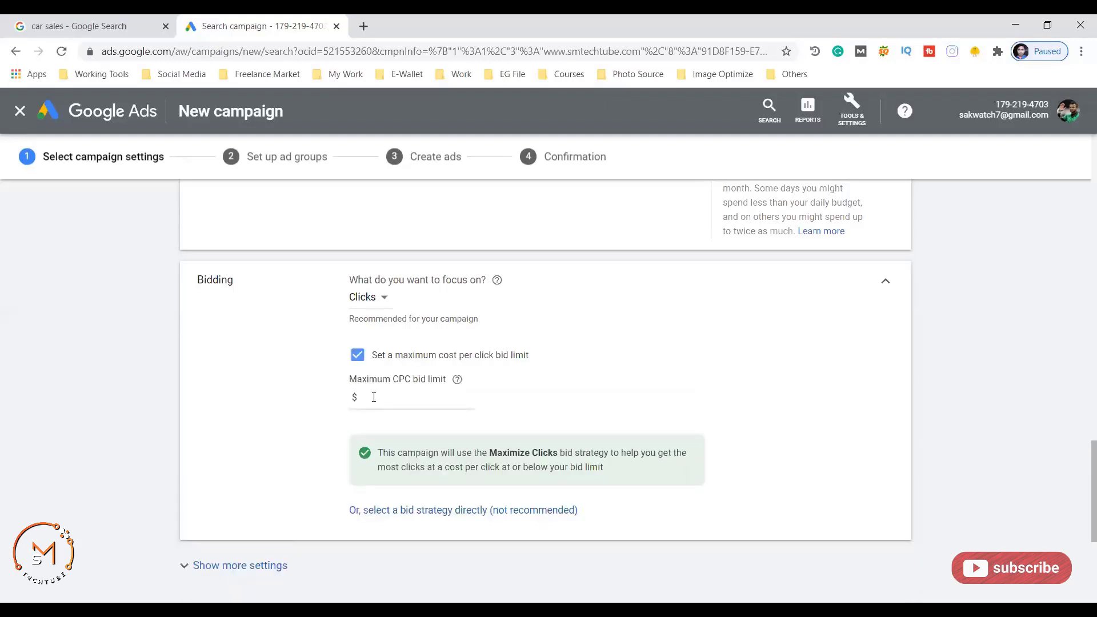
pyautogui.click(370, 394)
pyautogui.write('0.34')
pyautogui.scroll(-2, 309, 269)
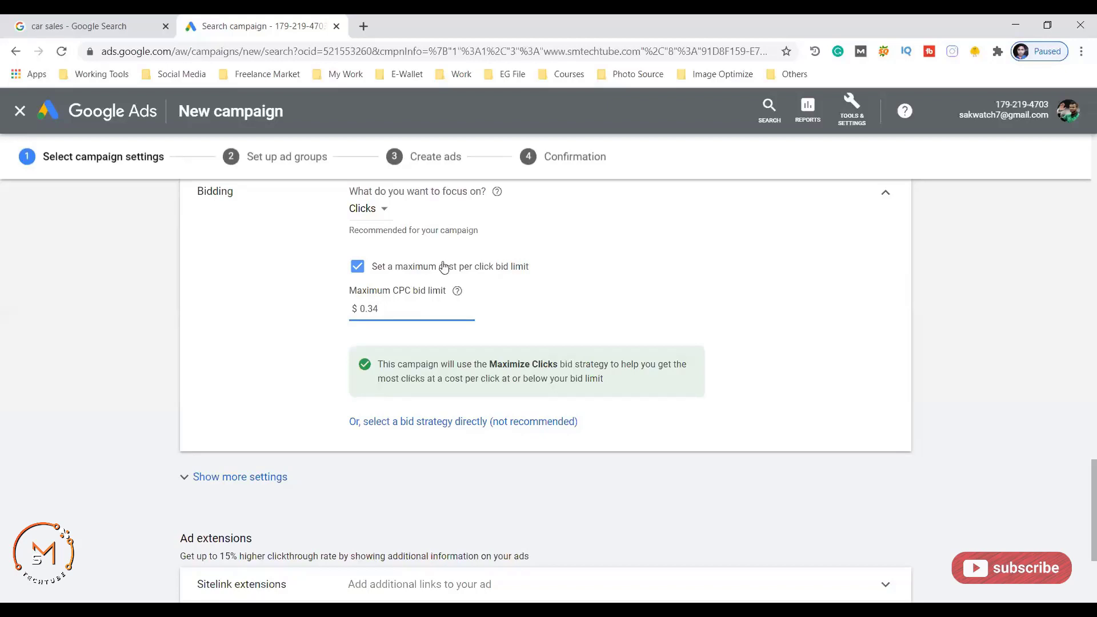
pyautogui.click(357, 267)
pyautogui.scroll(-2, 297, 314)
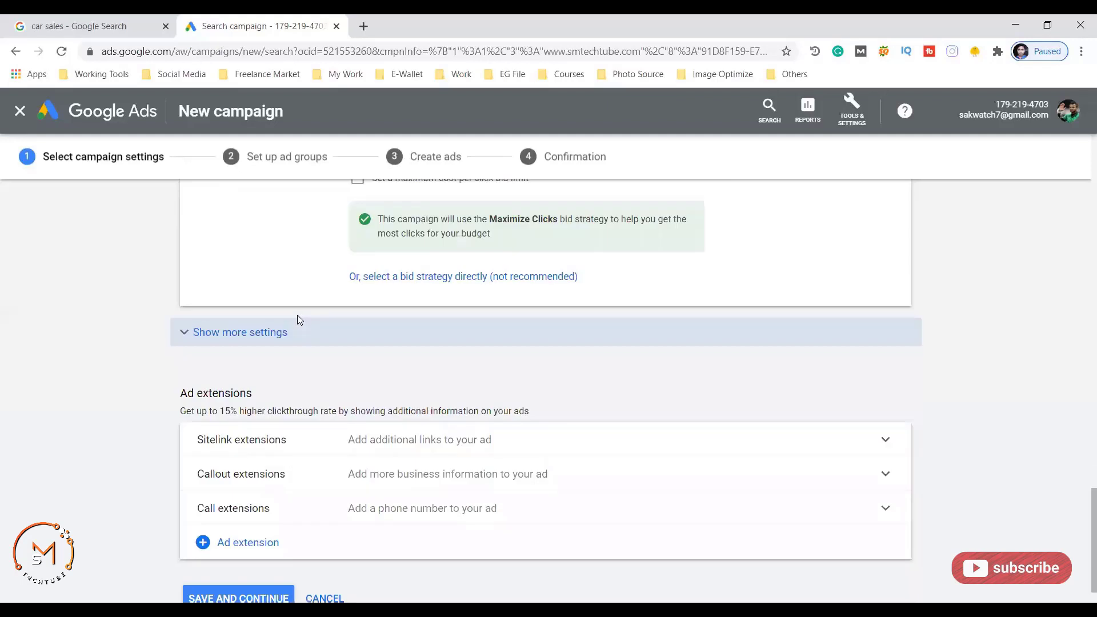
pyautogui.scroll(-1, 329, 336)
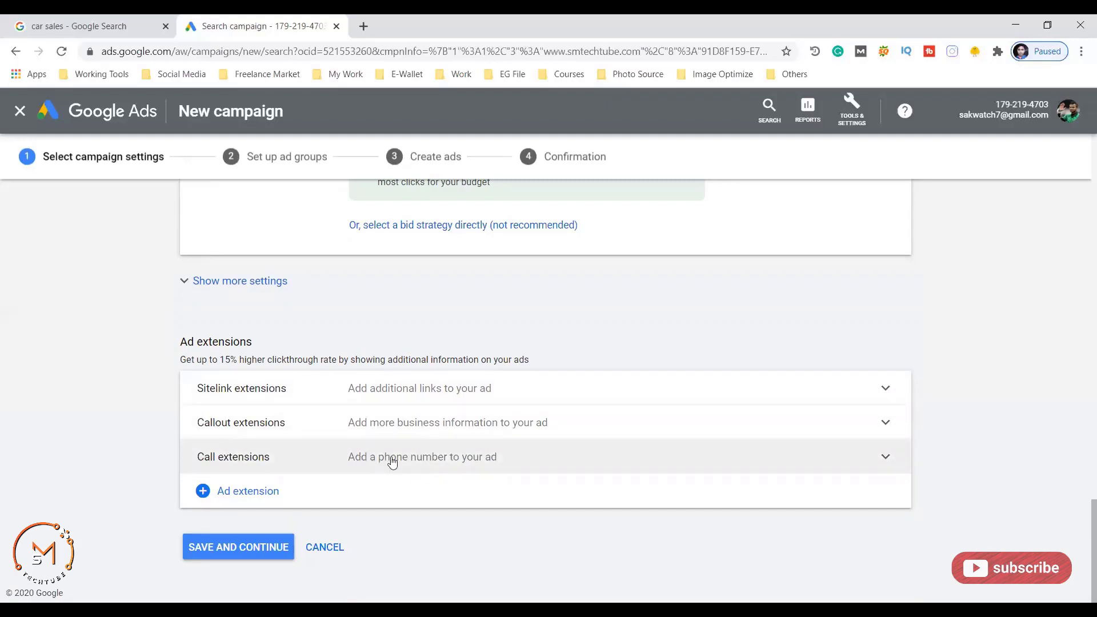
pyautogui.click(416, 456)
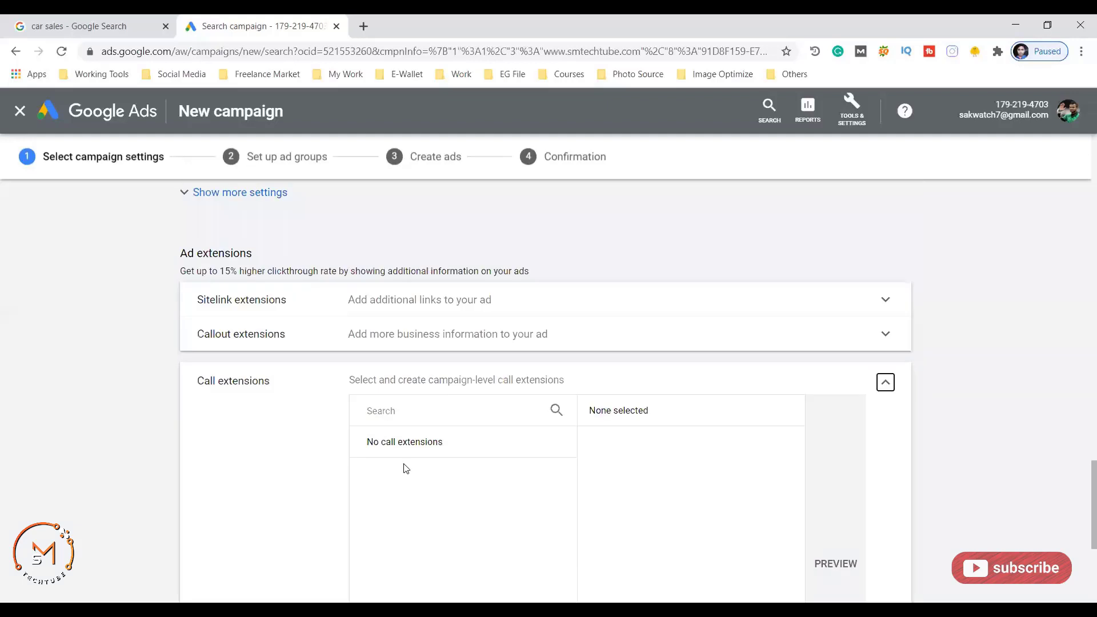
pyautogui.scroll(-2, 497, 328)
pyautogui.scroll(-2, 607, 246)
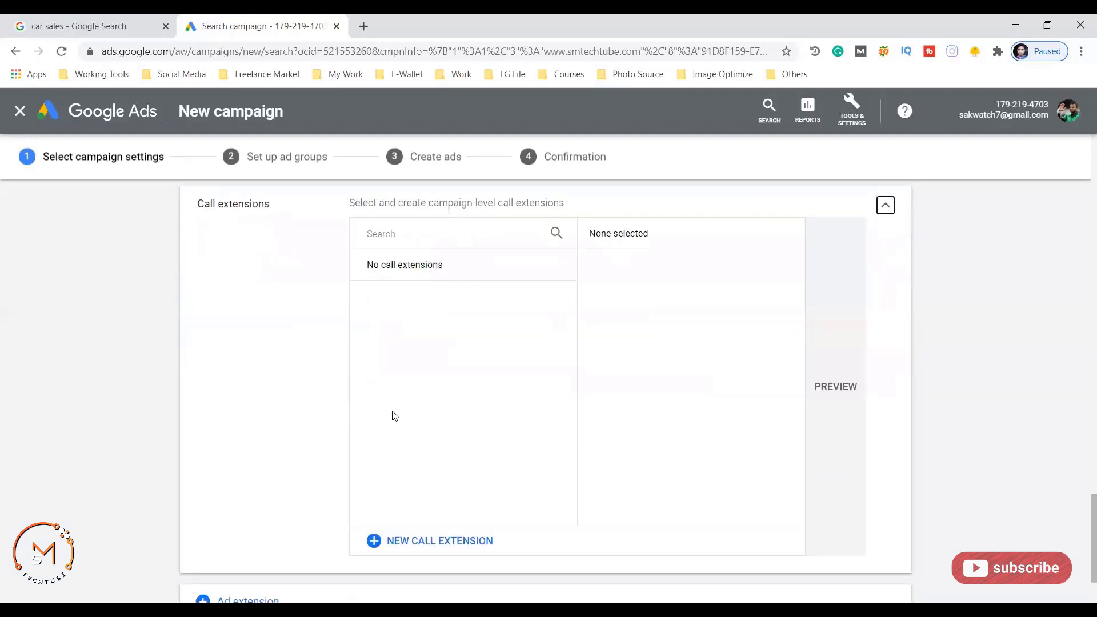
pyautogui.scroll(-2, 394, 416)
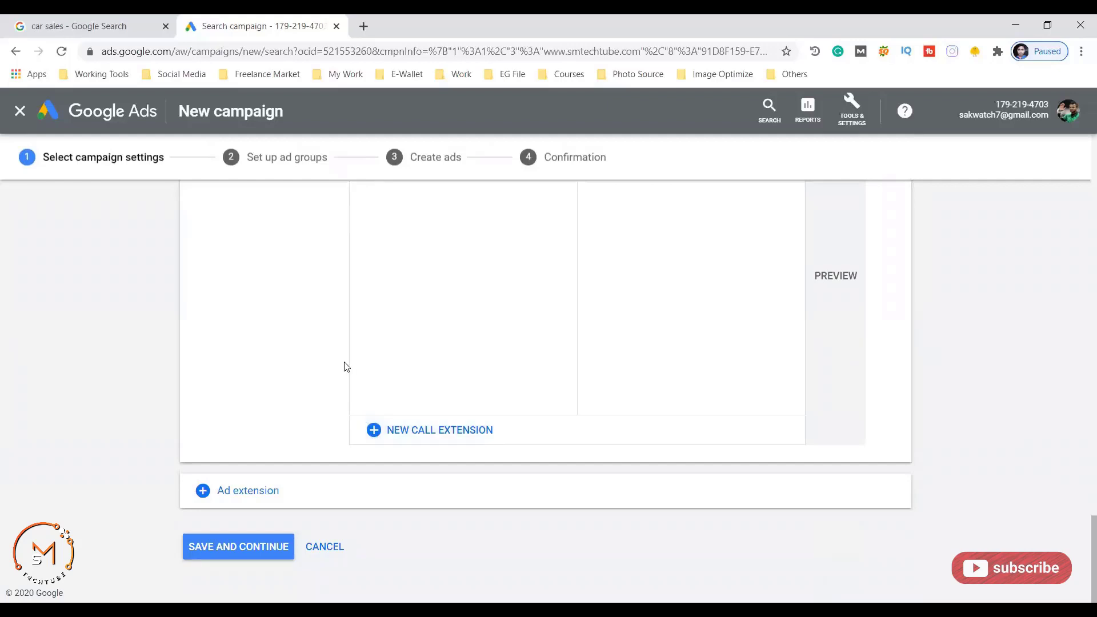
pyautogui.scroll(2, 363, 413)
pyautogui.scroll(3, 444, 391)
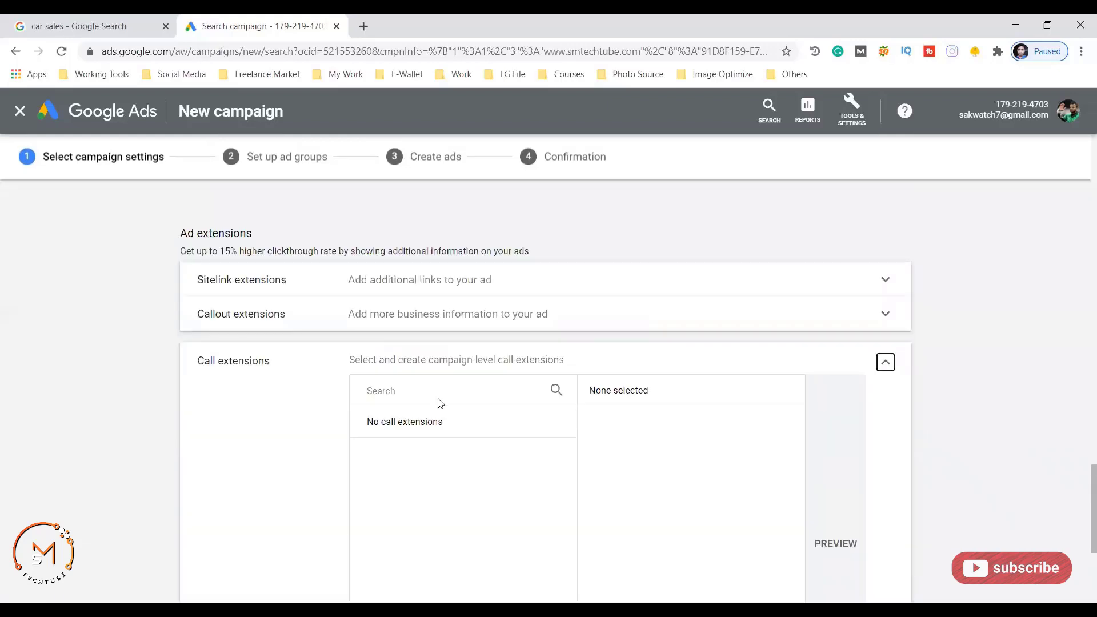
pyautogui.scroll(-3, 497, 388)
pyautogui.scroll(2, 565, 375)
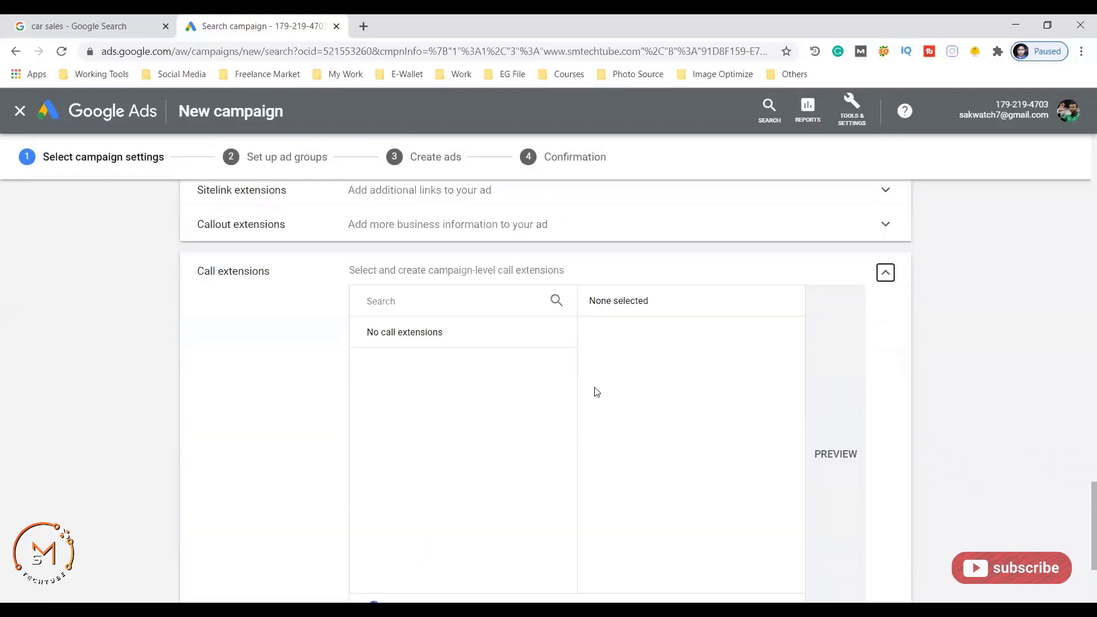
pyautogui.click(885, 273)
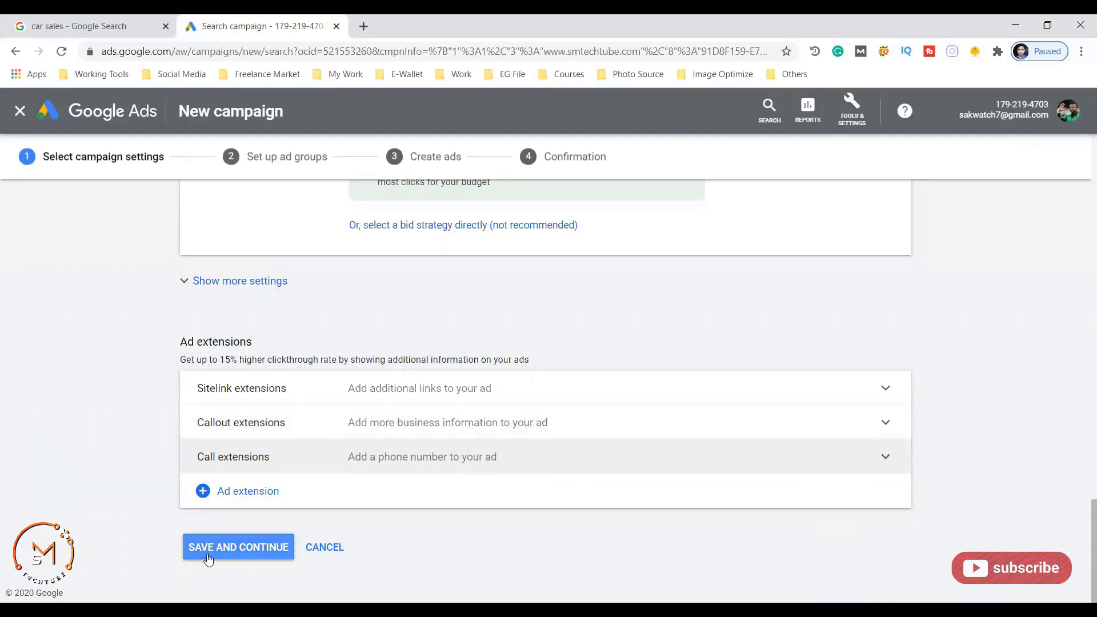
# - Save the campaign settings to reach the Set up ad groups step with Ad group 1
pyautogui.click(240, 548)
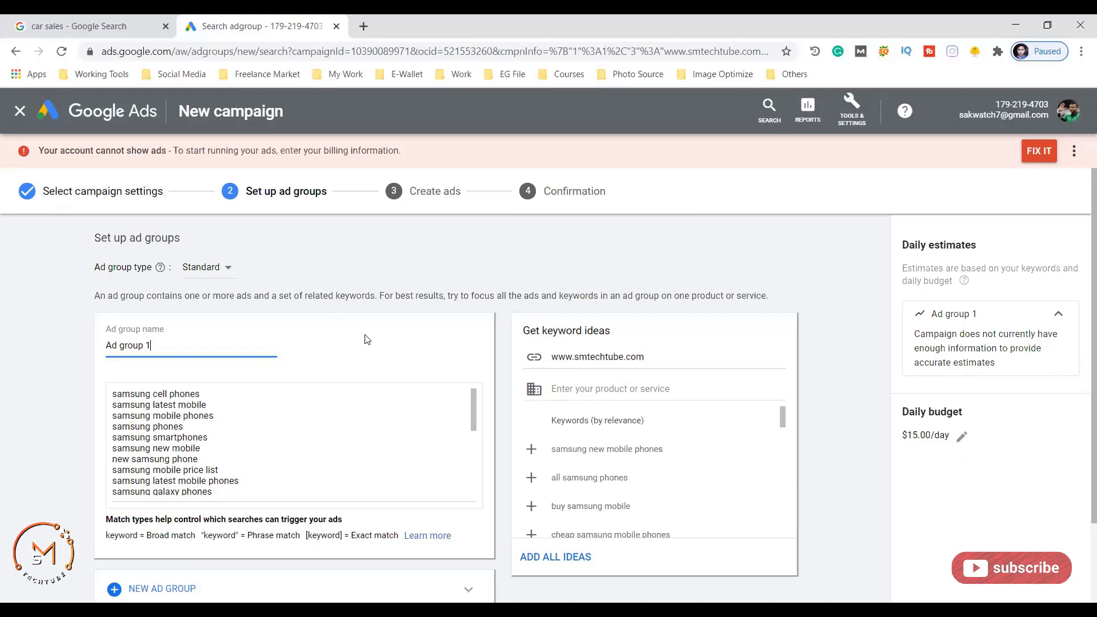
# - Replace the ad group name 'Ad group 1' with 'Tech ads'
pyautogui.scroll(-2, 365, 337)
pyautogui.scroll(2, 205, 345)
pyautogui.moveTo(150, 348); pyautogui.dragTo(95, 353)
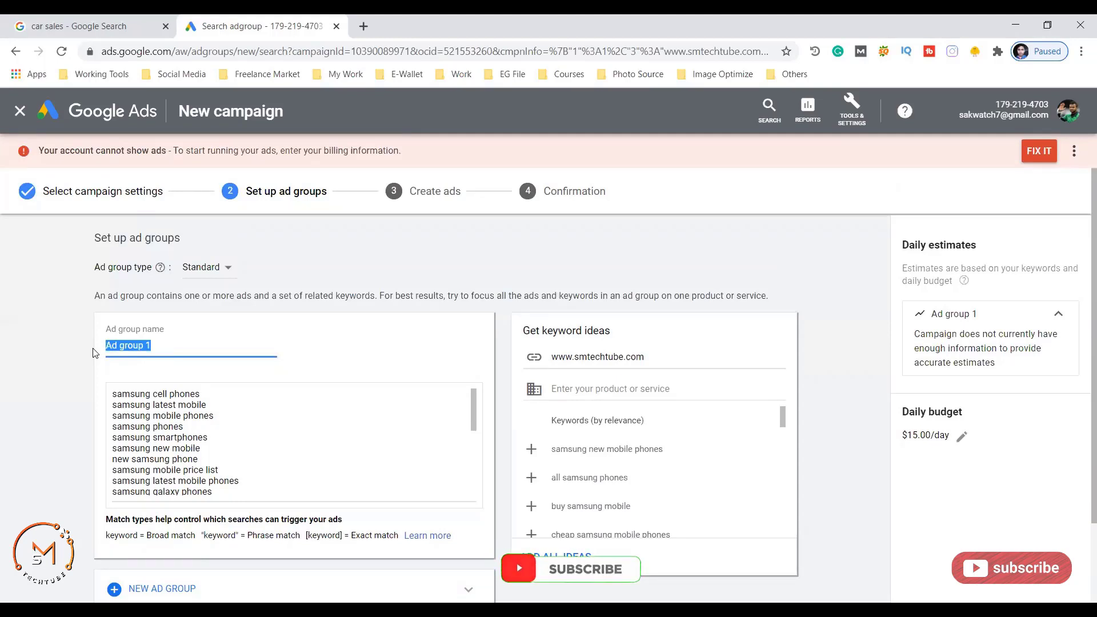
pyautogui.write('Tech ads')
pyautogui.scroll(-2, 71, 348)
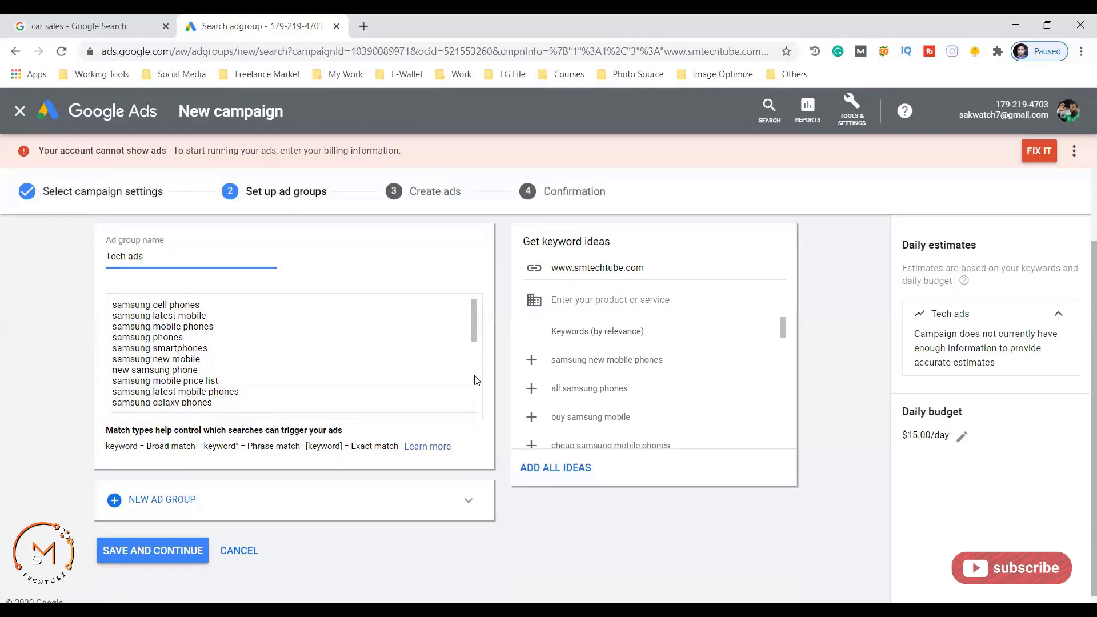
pyautogui.scroll(2, 252, 387)
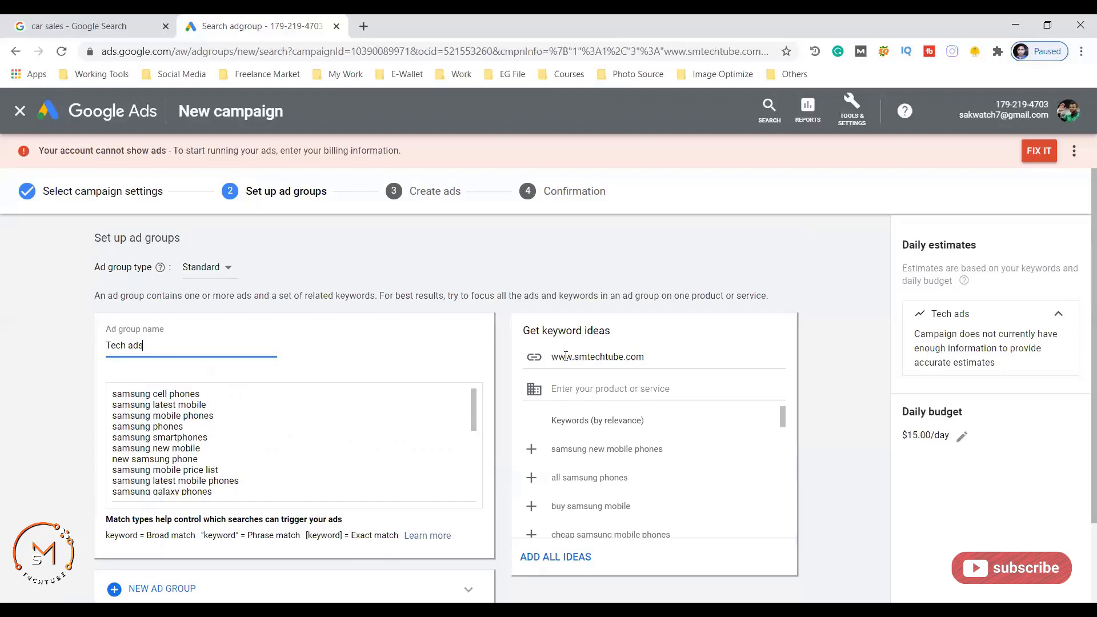
pyautogui.tripleClick(642, 359)
pyautogui.hotkey('ctrl', 'c')
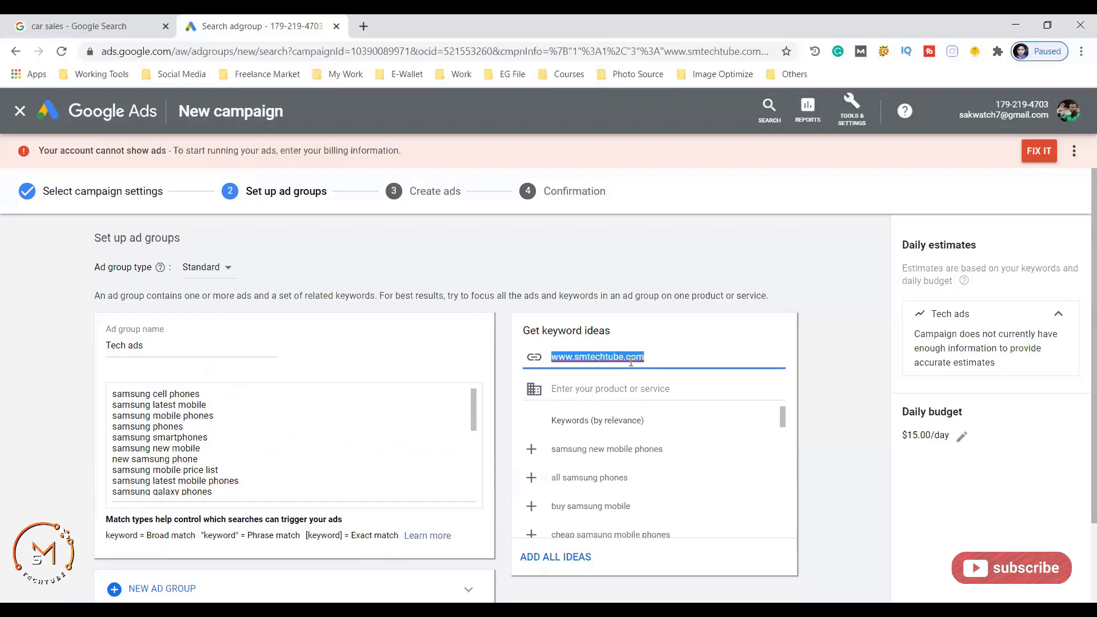
pyautogui.click(362, 27)
pyautogui.hotkey('ctrl', 'v')
pyautogui.press('Return')
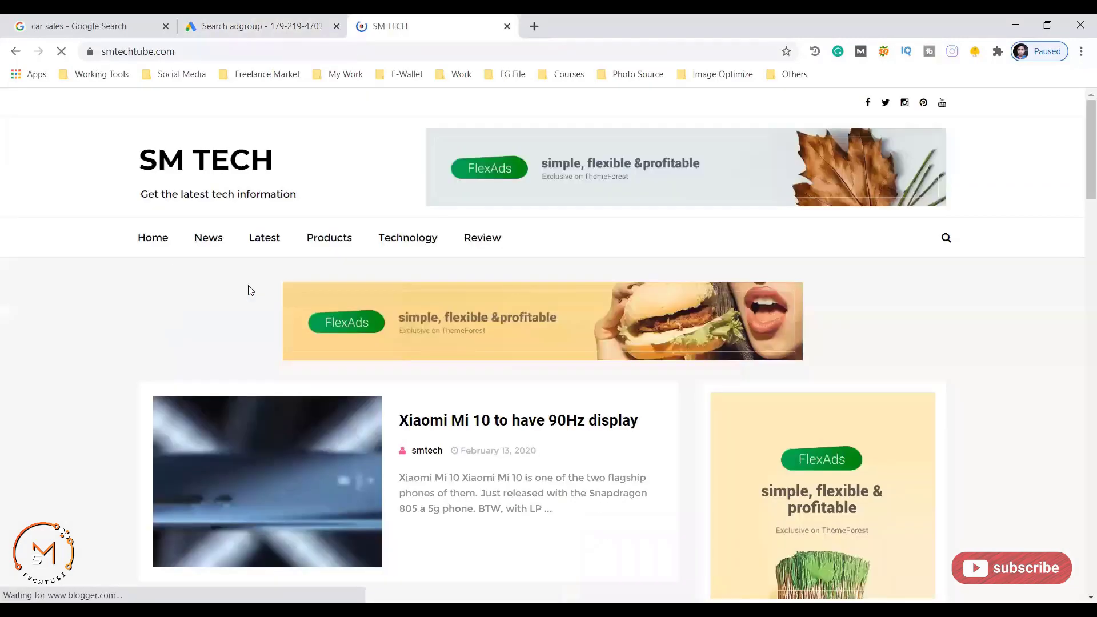
# - Scroll through the SM TECH site's posts, then return to the Google Ads tab
pyautogui.scroll(-9, 174, 268)
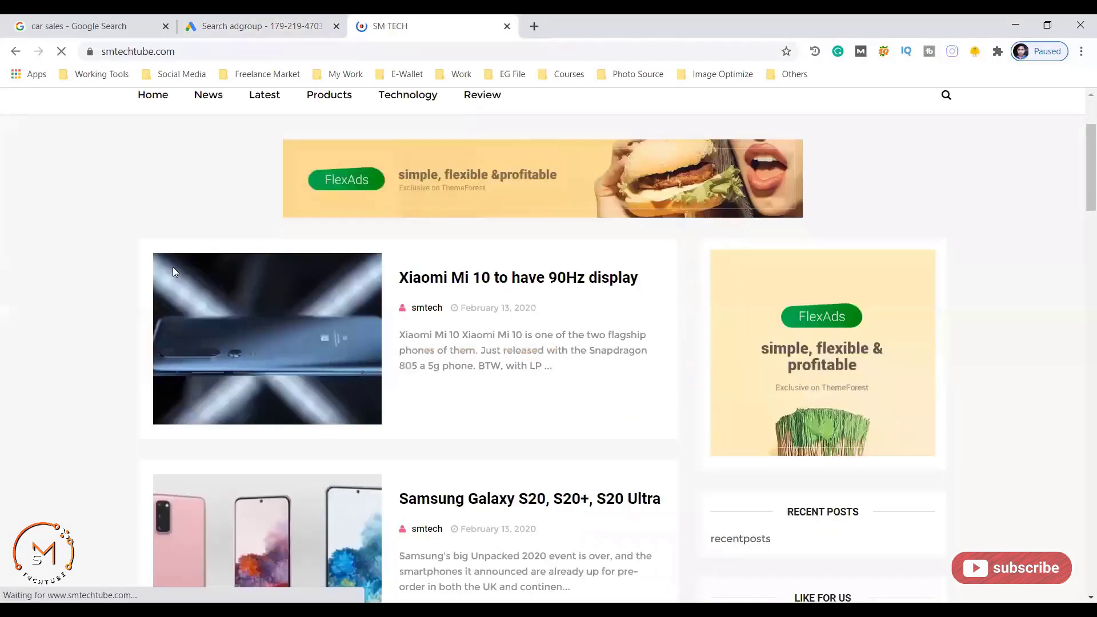
pyautogui.scroll(-8, 294, 280)
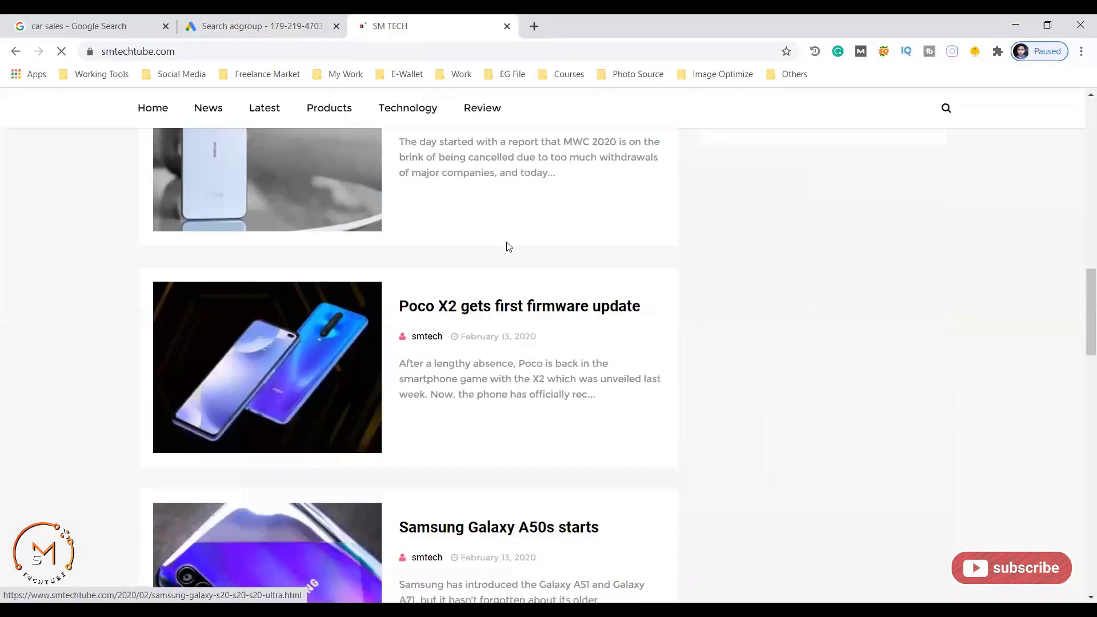
pyautogui.scroll(-4, 508, 247)
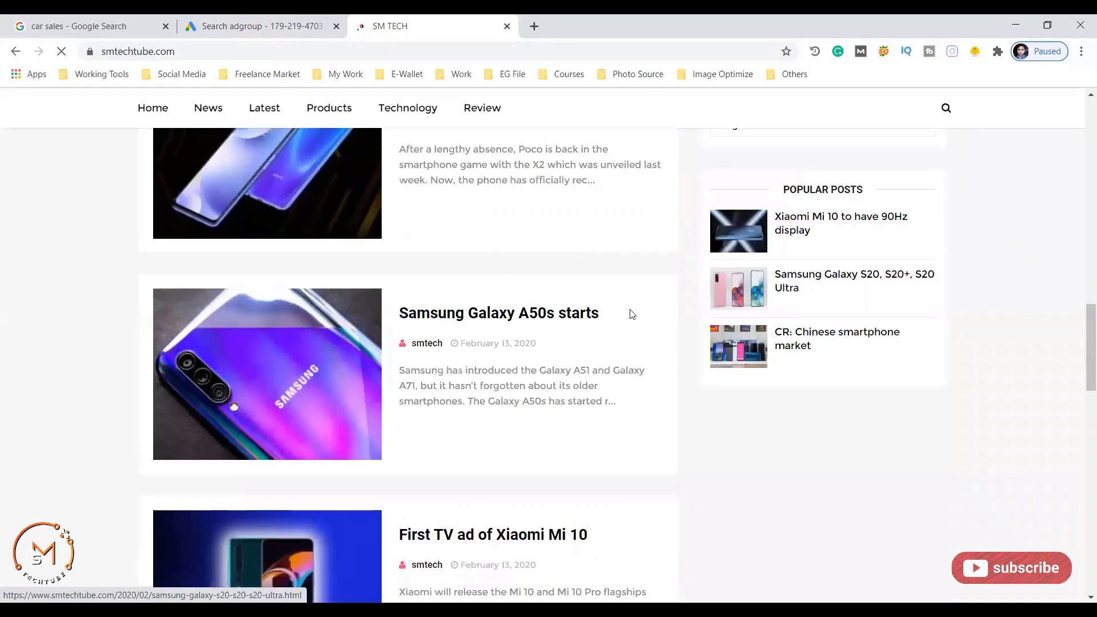
pyautogui.scroll(-5, 473, 310)
pyautogui.scroll(-4, 544, 325)
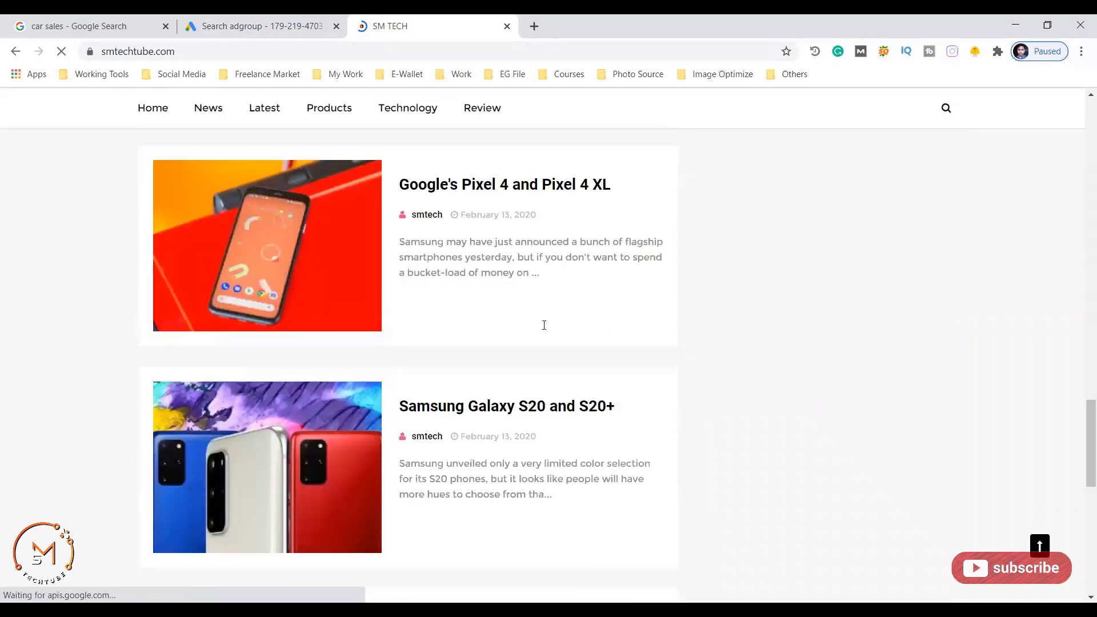
pyautogui.scroll(10, 544, 325)
pyautogui.scroll(10, 463, 345)
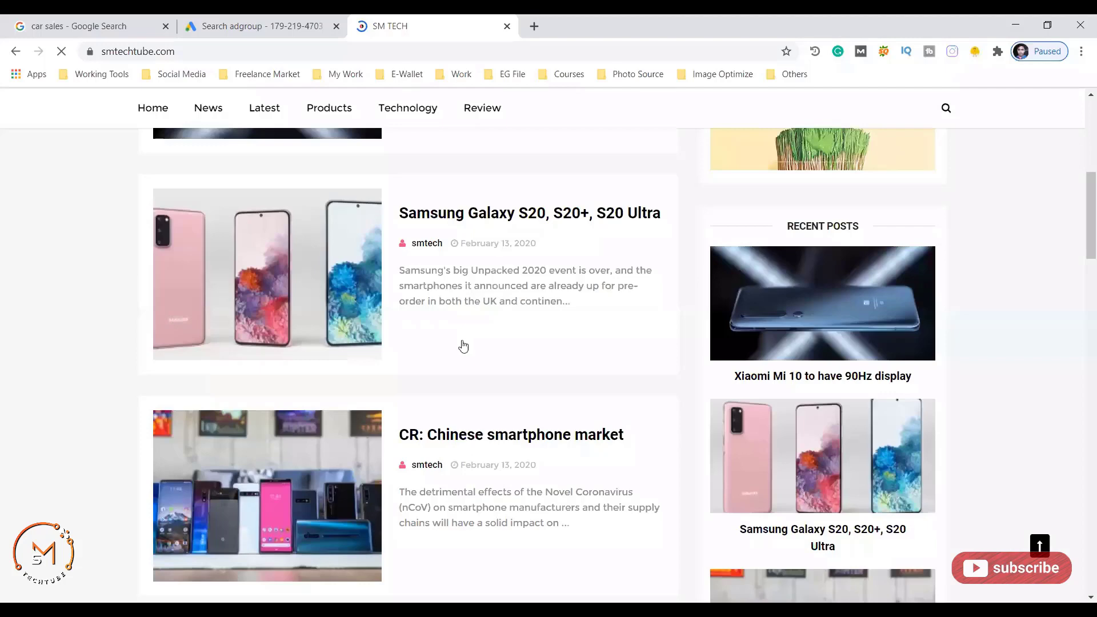
pyautogui.scroll(6, 463, 345)
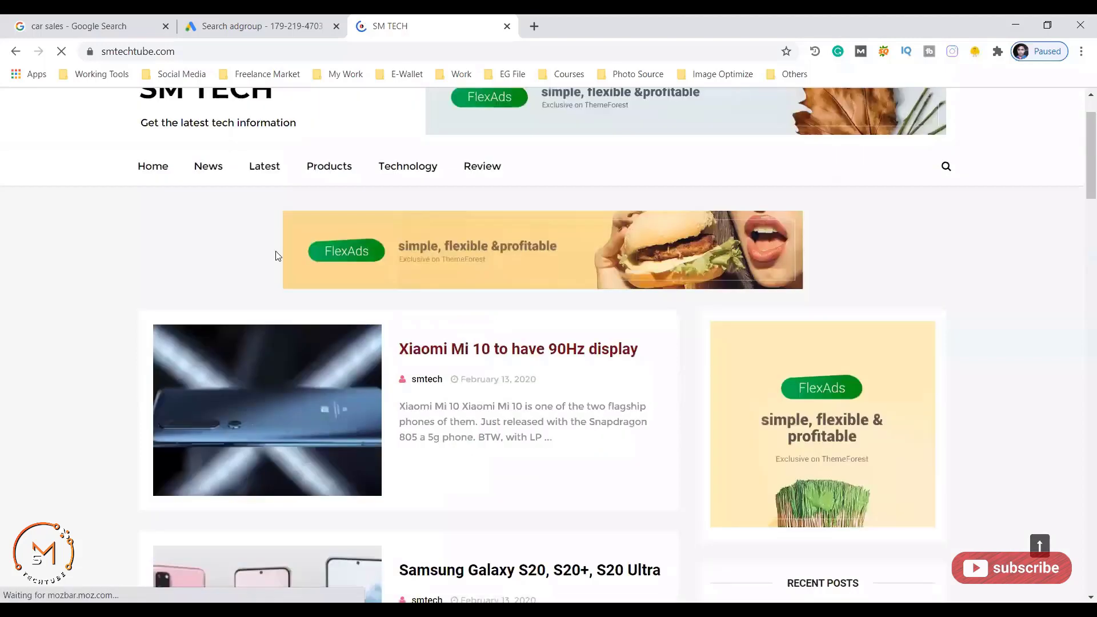
pyautogui.scroll(-15, 276, 255)
pyautogui.scroll(-4, 444, 318)
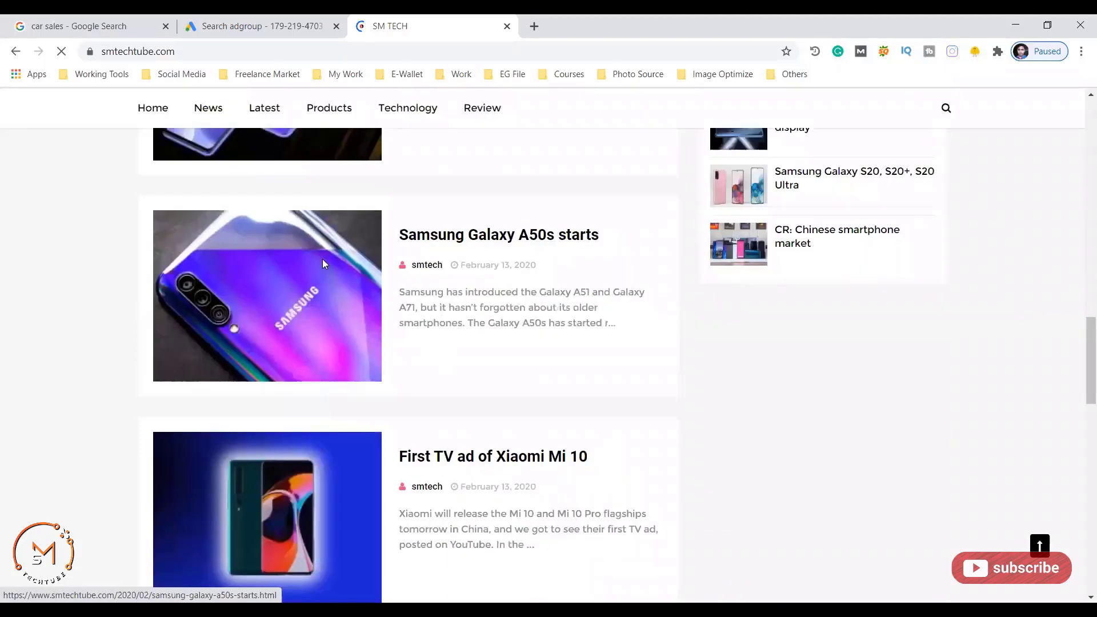
pyautogui.scroll(-6, 323, 263)
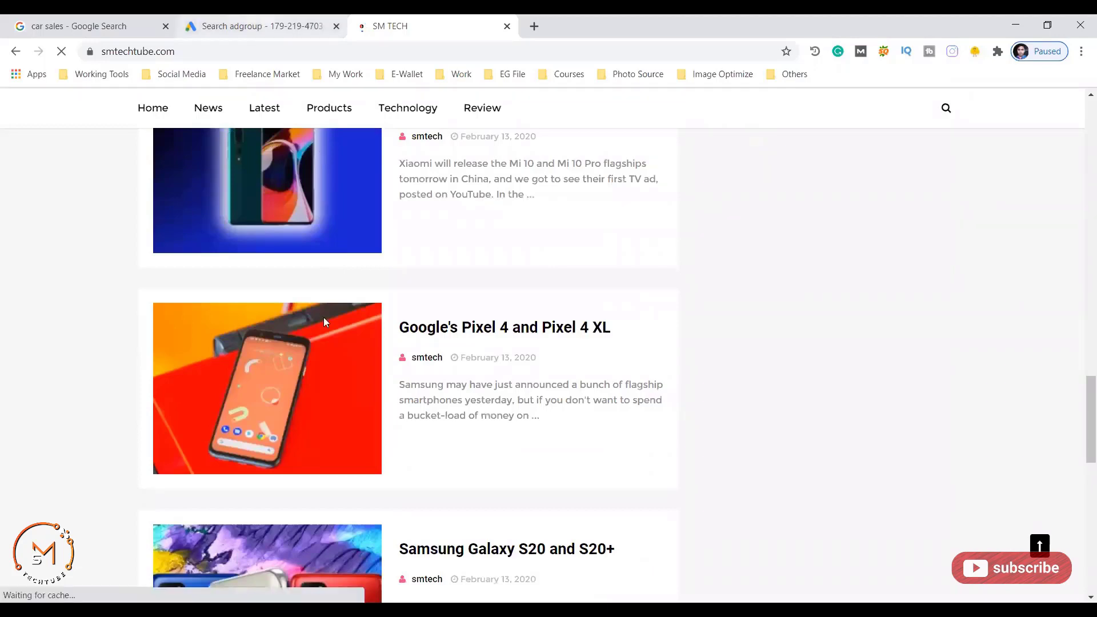
pyautogui.click(257, 27)
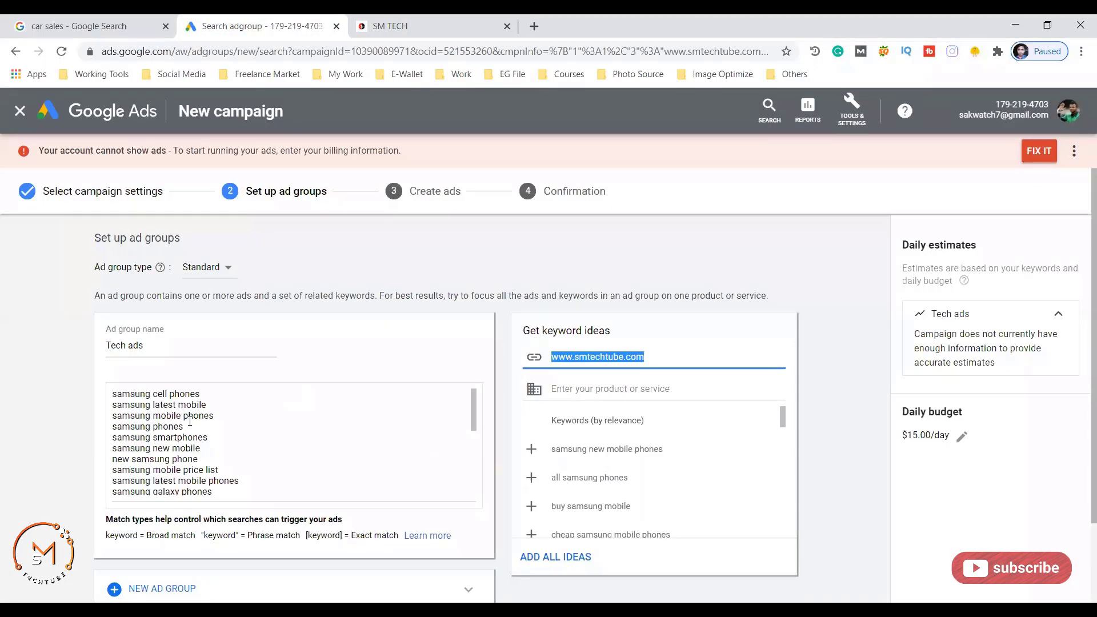
# - Add keyword ideas 'samsung new mobile phones', 'buy samsung mobile' and 'cheap samsung mobile phones'
pyautogui.click(158, 441)
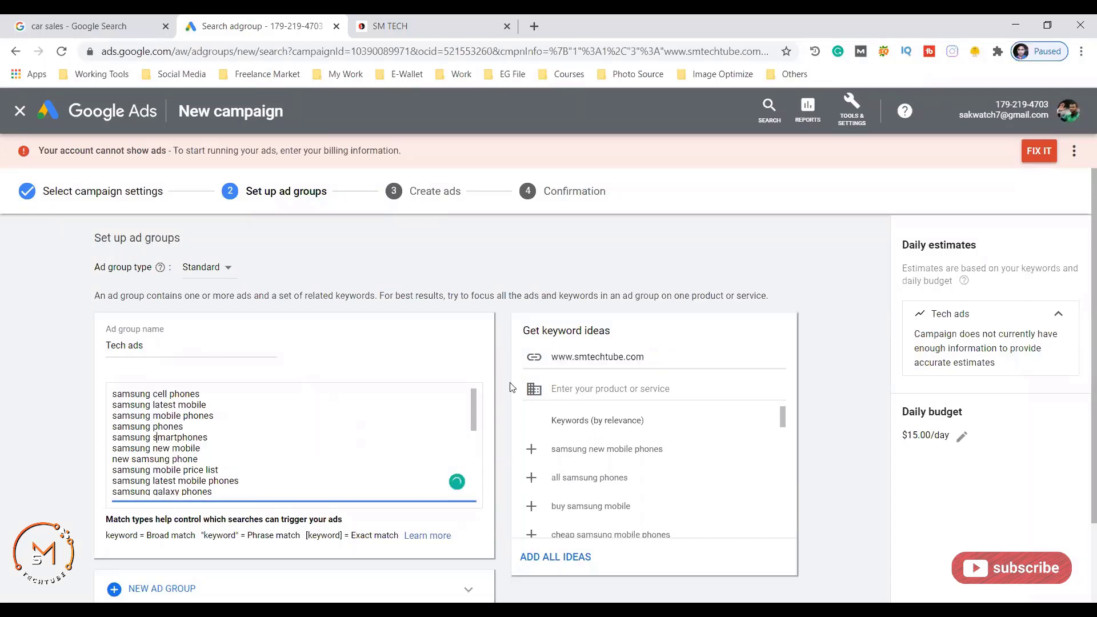
pyautogui.scroll(-2, 540, 388)
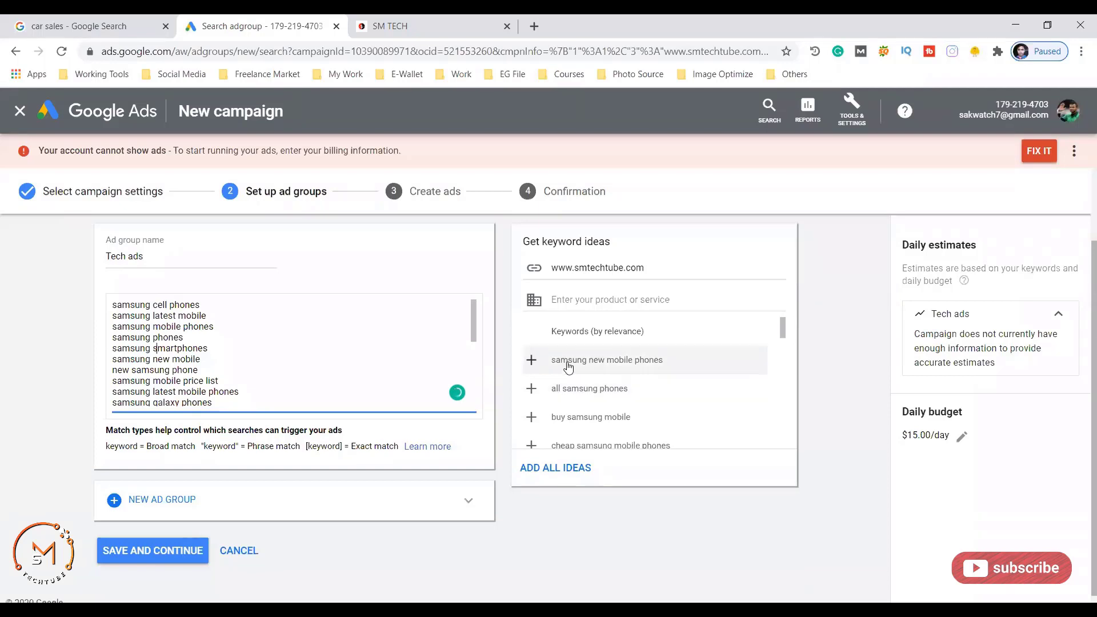
pyautogui.scroll(2, 741, 340)
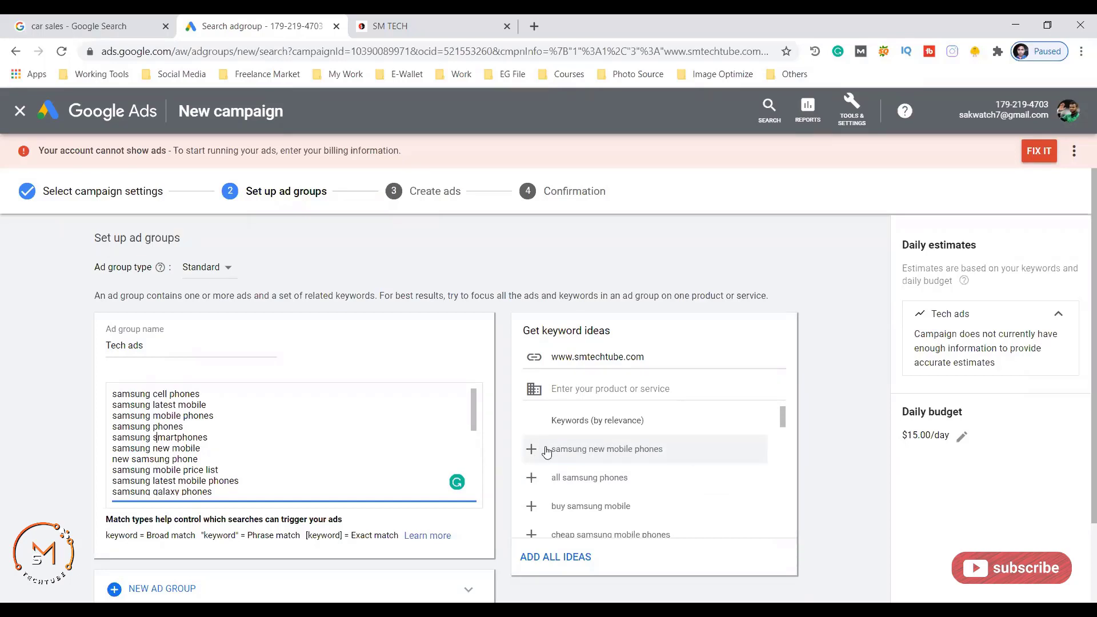
pyautogui.click(535, 450)
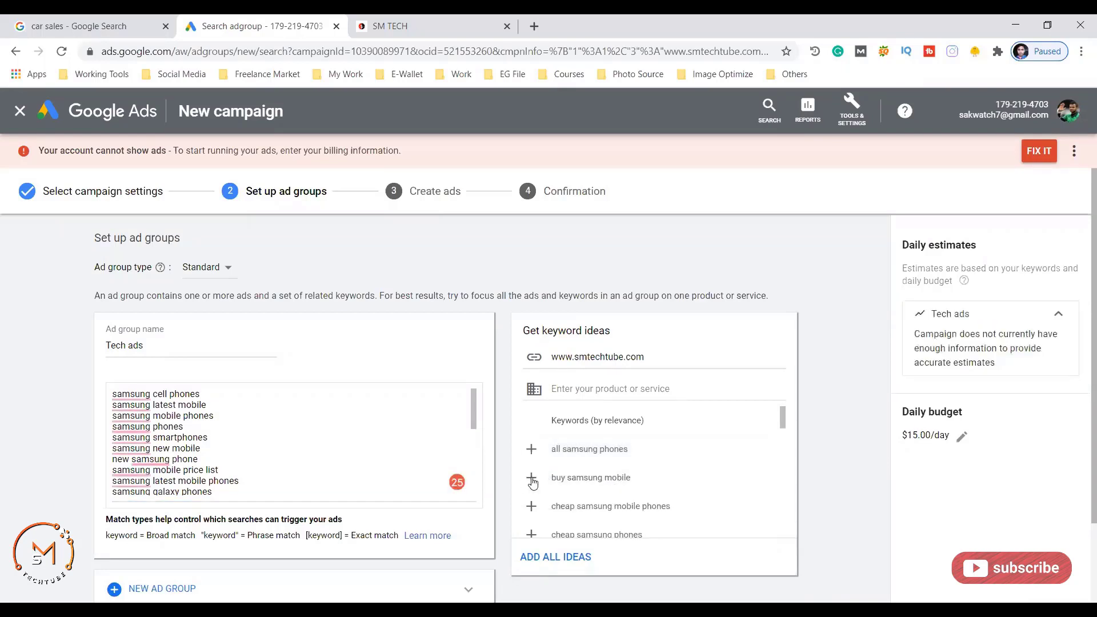
pyautogui.click(531, 480)
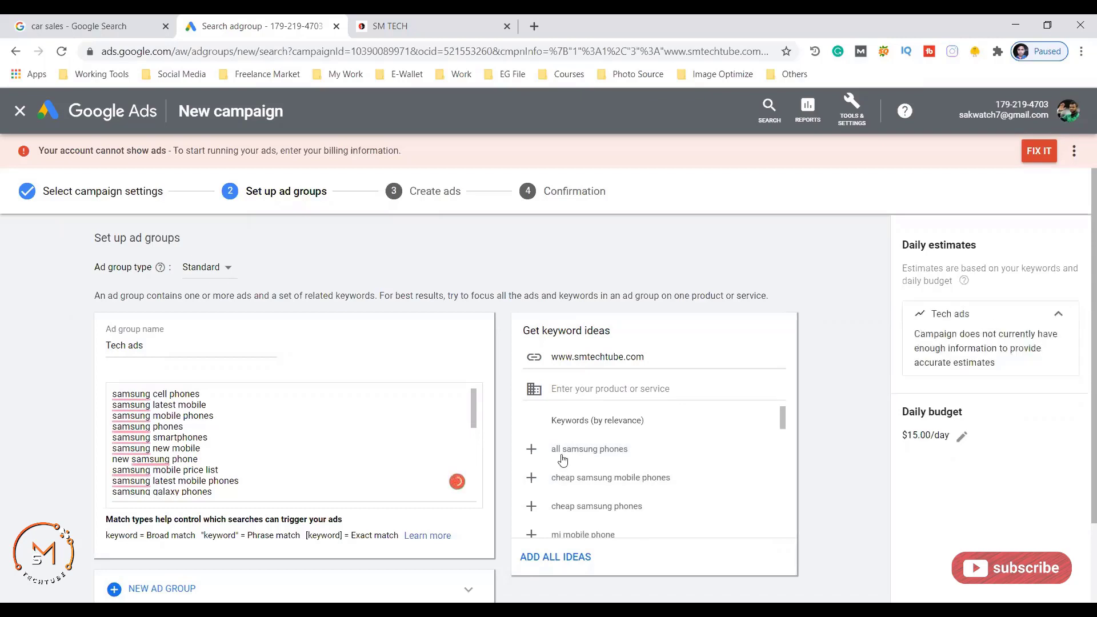
pyautogui.click(533, 465)
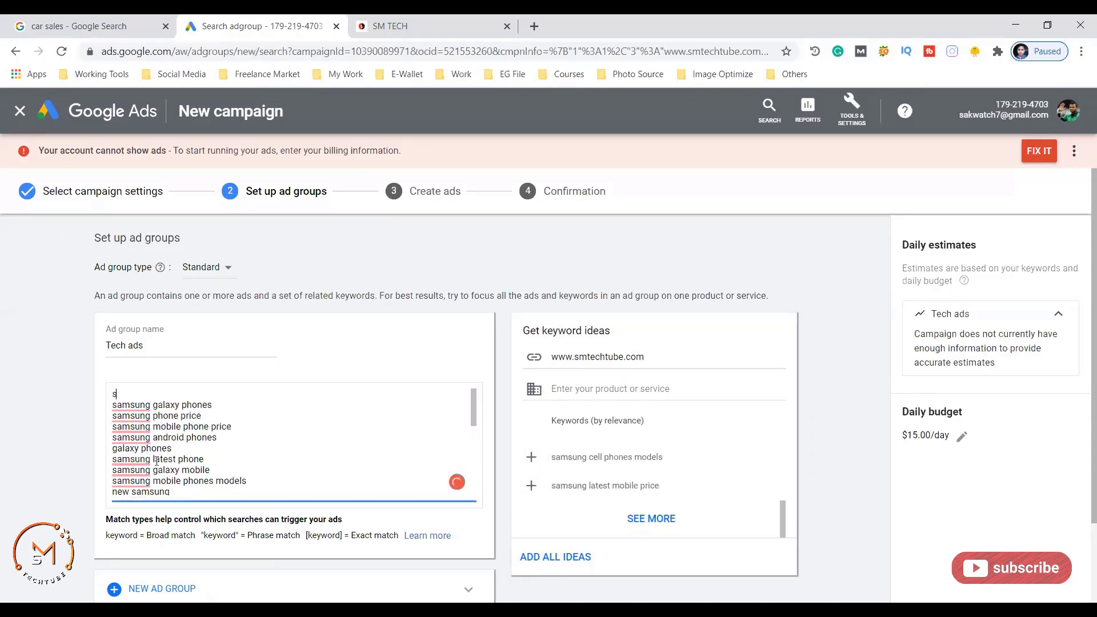
# - Delete unwanted keywords so the list starts at 'cheap samsung mobile phones'
pyautogui.hotkey('ctrl', 'a')
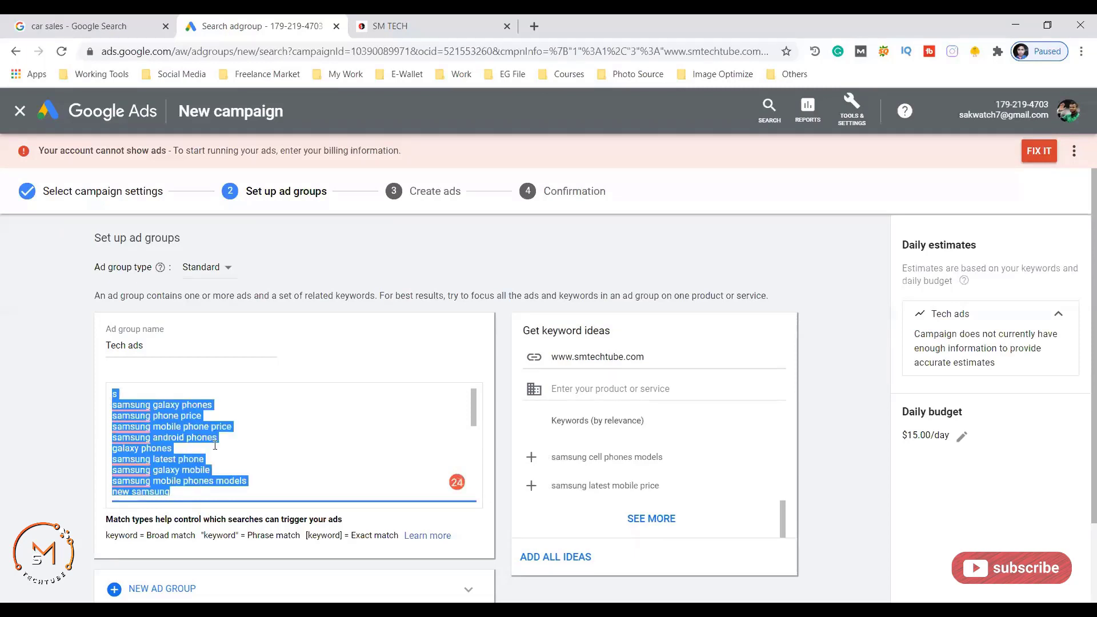
pyautogui.press('BackSpace')
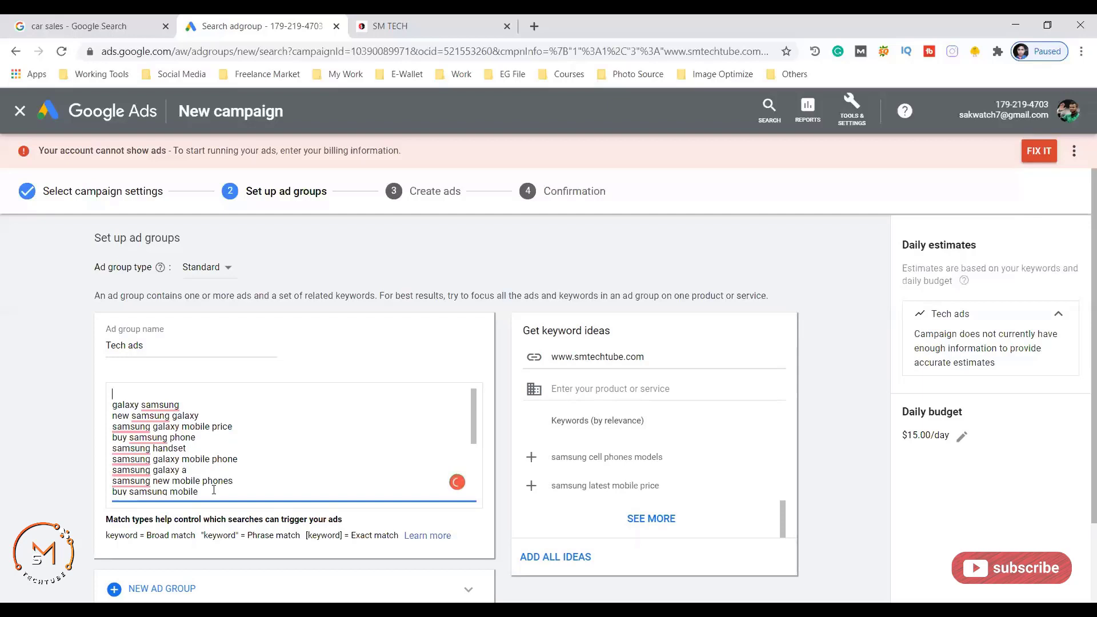
pyautogui.moveTo(198, 491); pyautogui.dragTo(86, 370)
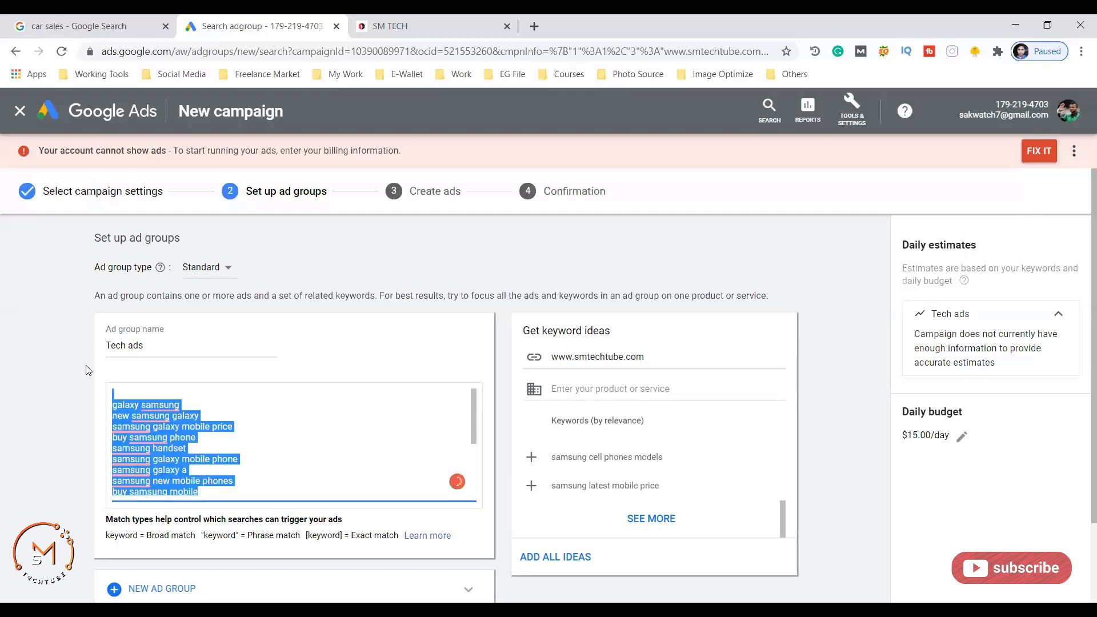
pyautogui.press('BackSpace')
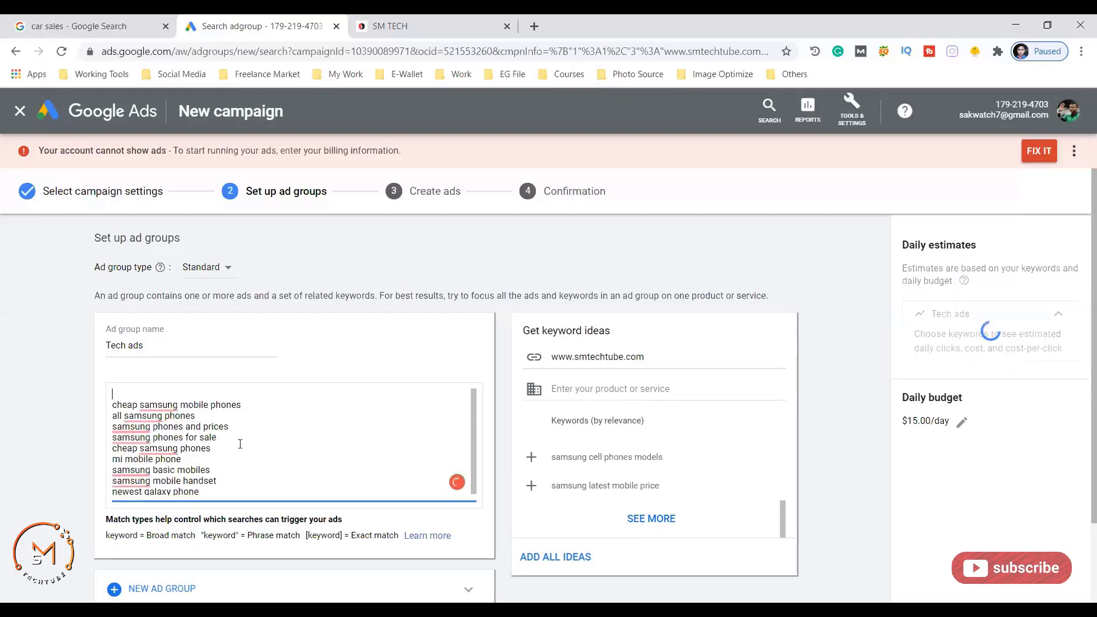
pyautogui.scroll(-2, 235, 416)
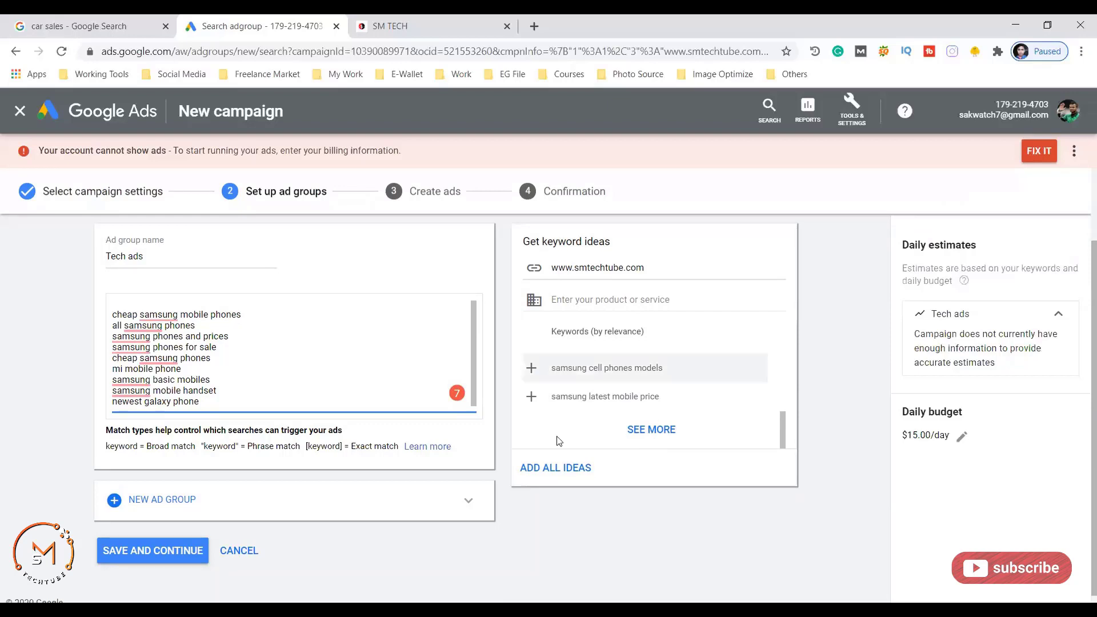
pyautogui.scroll(1, 26, 451)
pyautogui.scroll(-1, 170, 391)
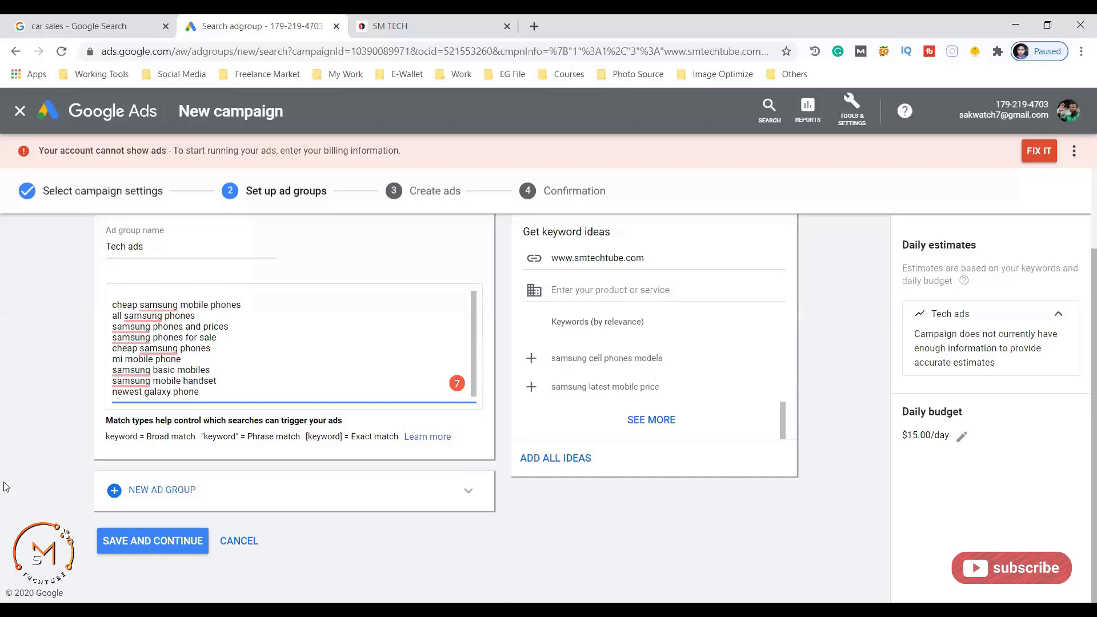
pyautogui.click(144, 541)
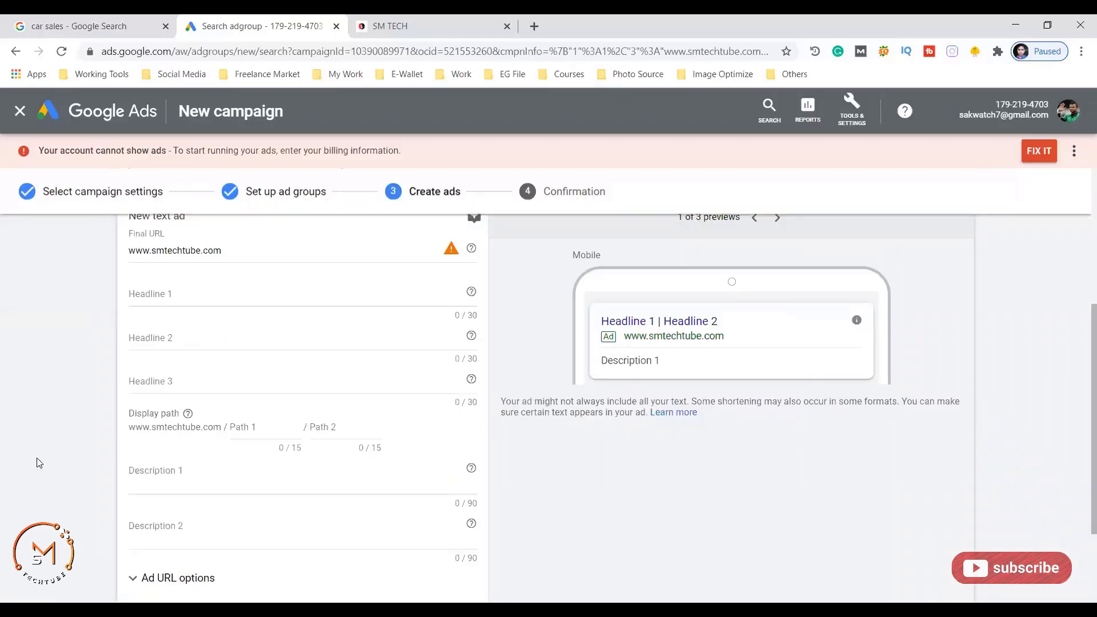
pyautogui.scroll(3, 78, 437)
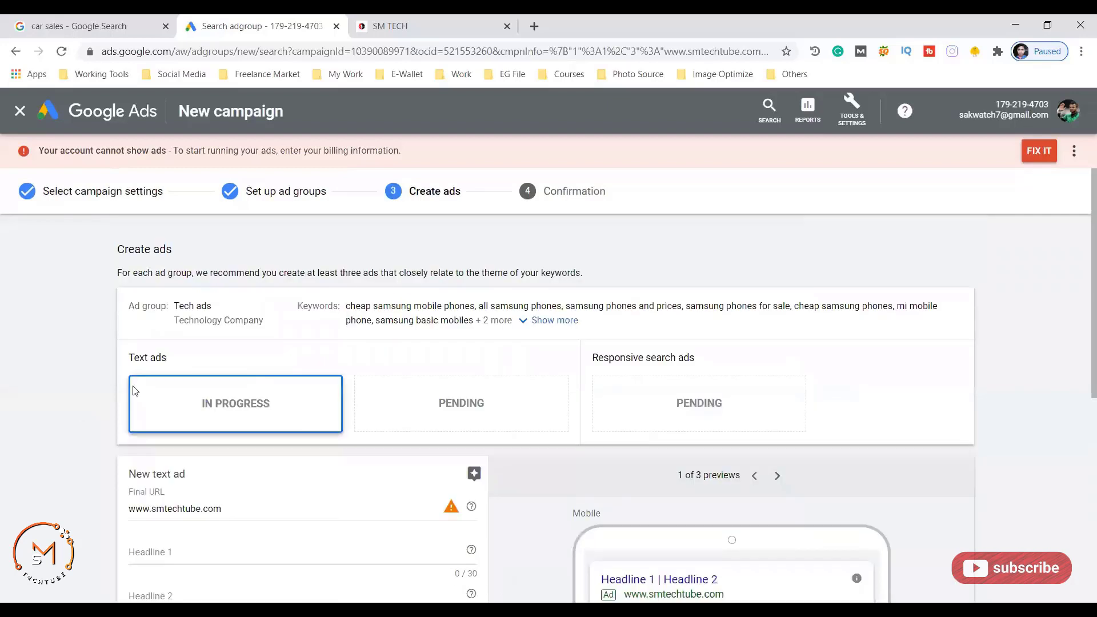
pyautogui.scroll(2, 135, 392)
pyautogui.scroll(-3, 140, 368)
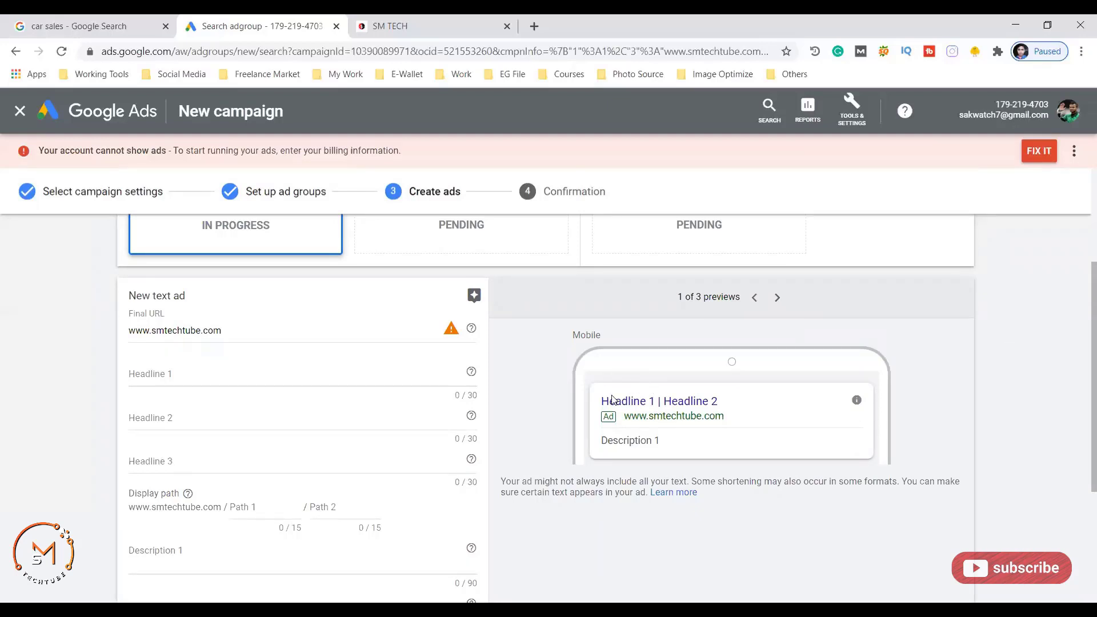
pyautogui.scroll(2, 310, 409)
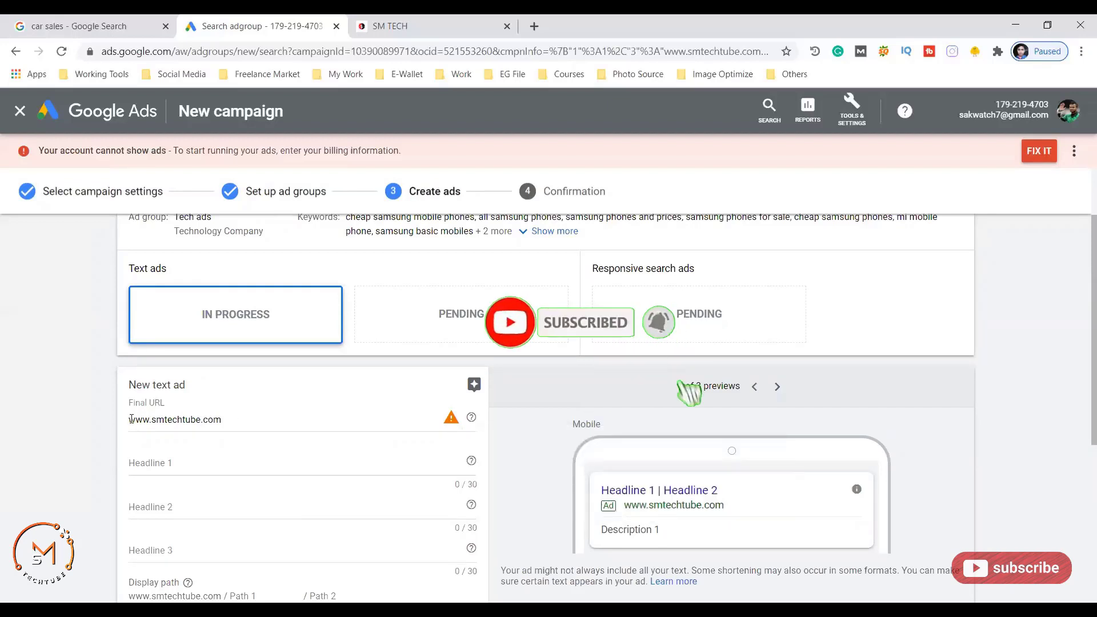
pyautogui.click(176, 464)
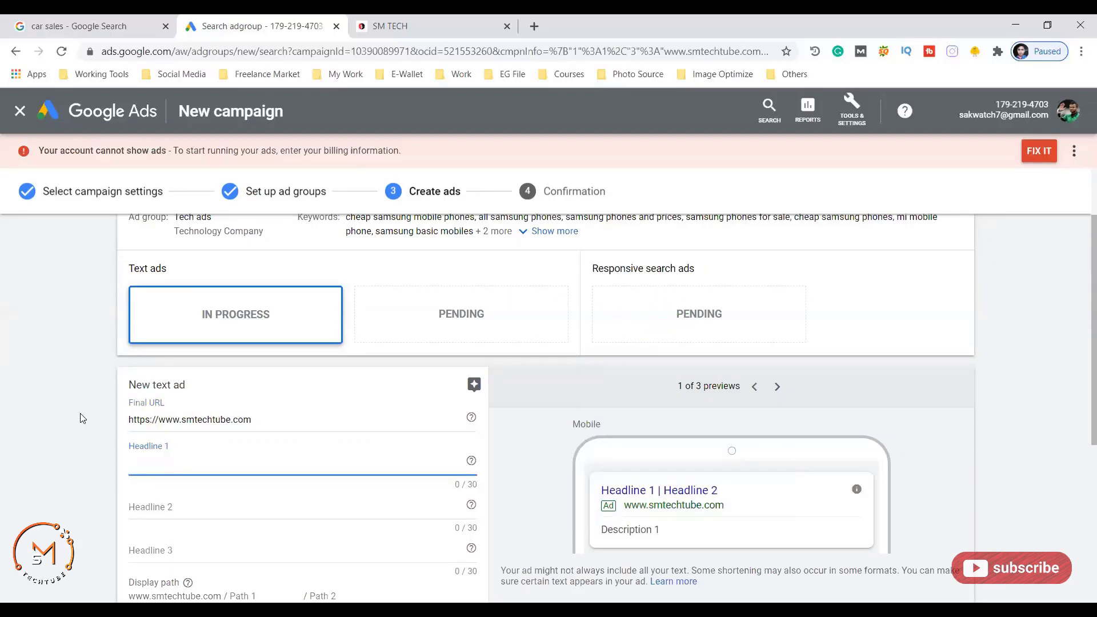
pyautogui.scroll(-2, 140, 405)
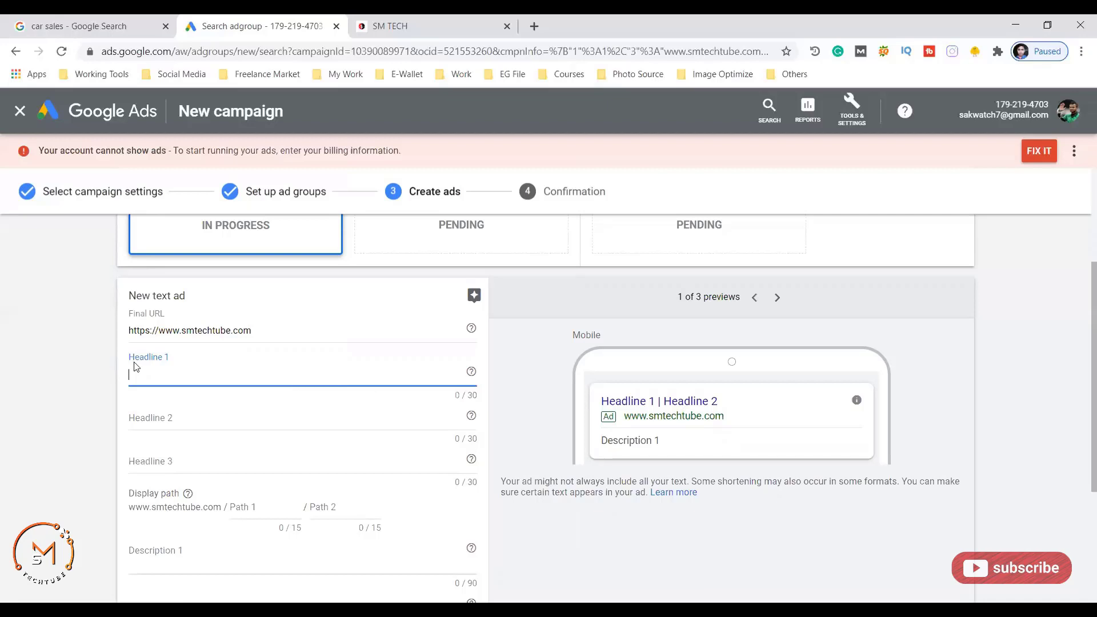
# - Fill Headline 1, shortening it to 'Are you ready to get 30% off?'
pyautogui.write('Do you want to buy Samsung Galaxy')
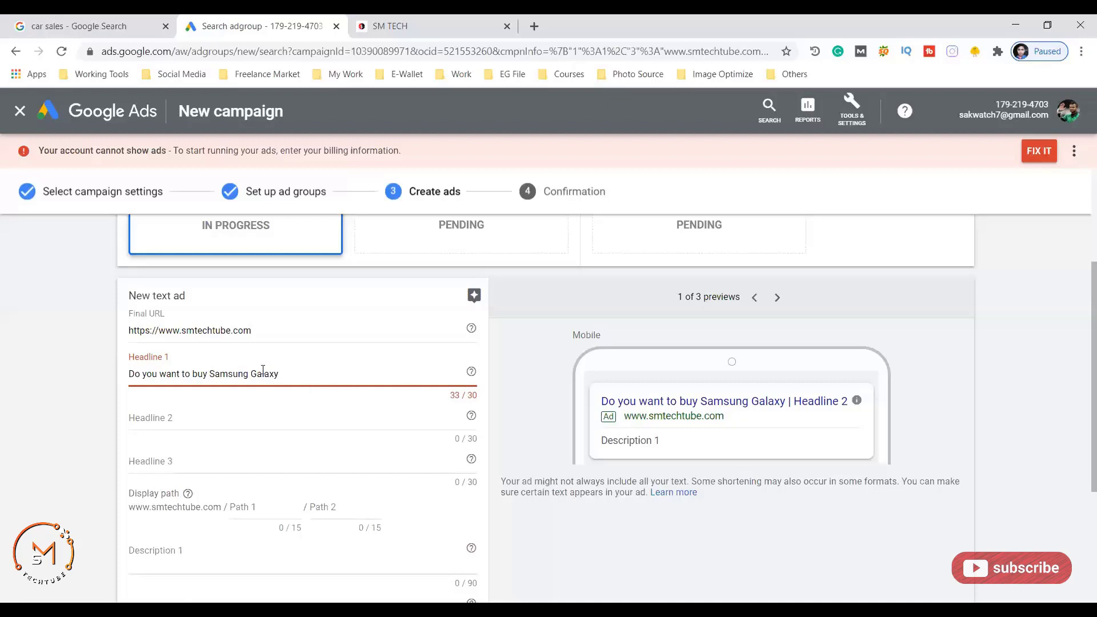
pyautogui.hotkey('ctrl', 'a')
pyautogui.write('Are you ready to get 30% off?')
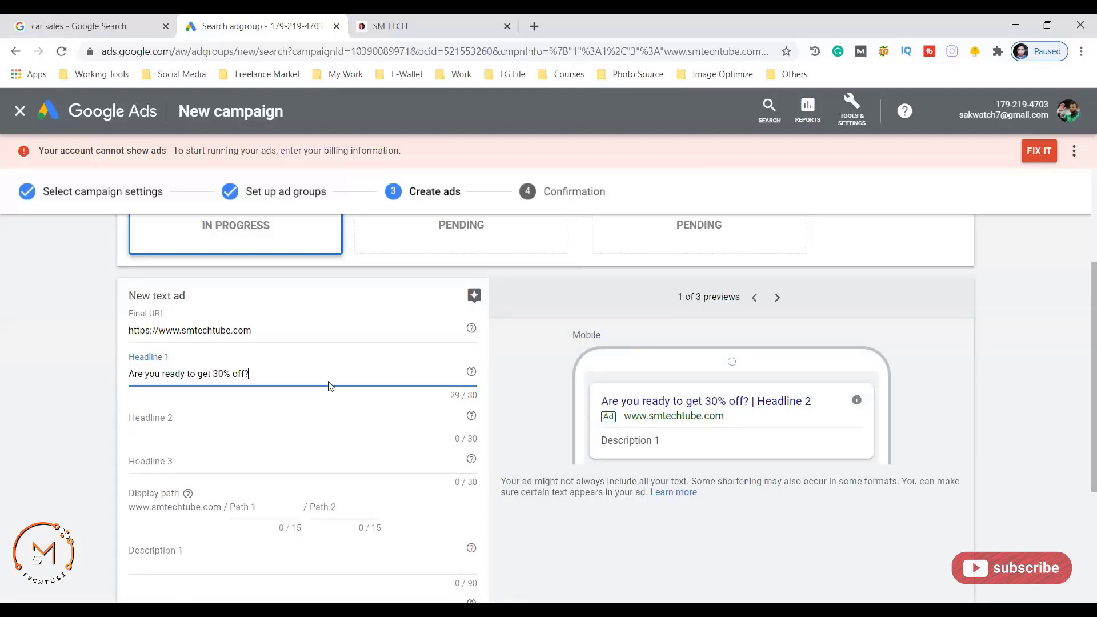
# - Add headlines 'visit our website to get offer' and 'flat discount for first 10'
pyautogui.click(154, 418)
pyautogui.write('visit our website to get offer')
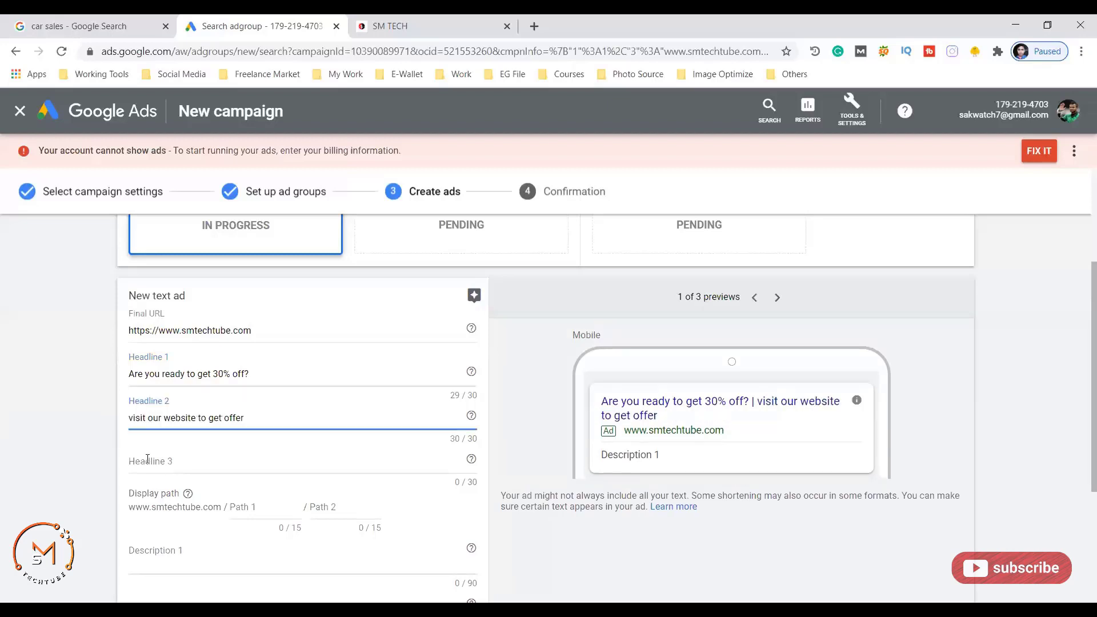
pyautogui.click(147, 456)
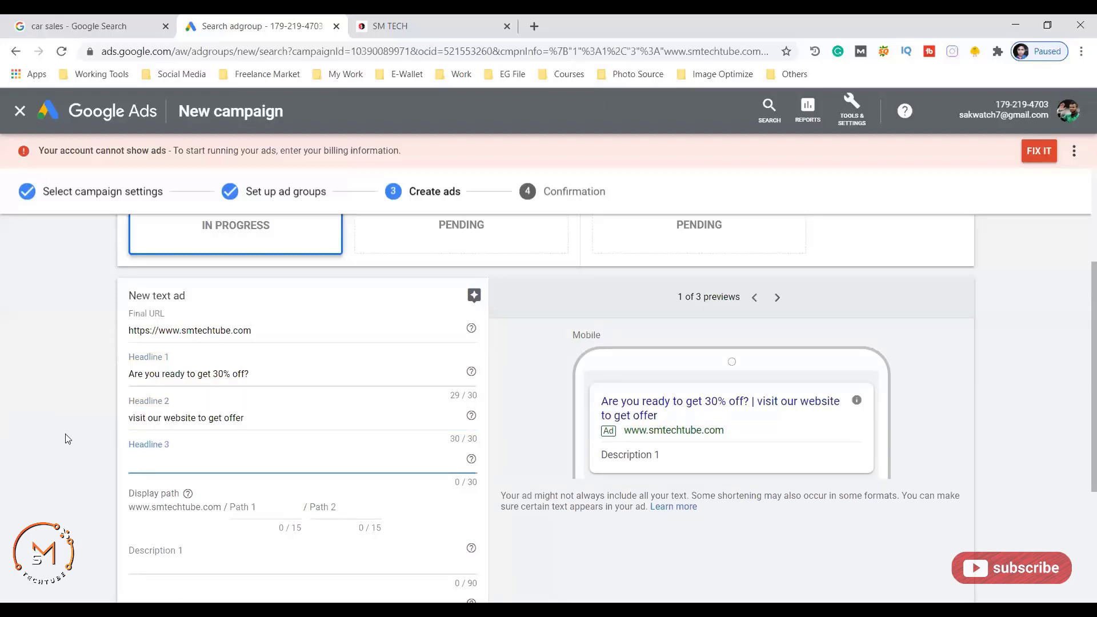
pyautogui.write('flat discount for first 10')
pyautogui.scroll(-3, 154, 371)
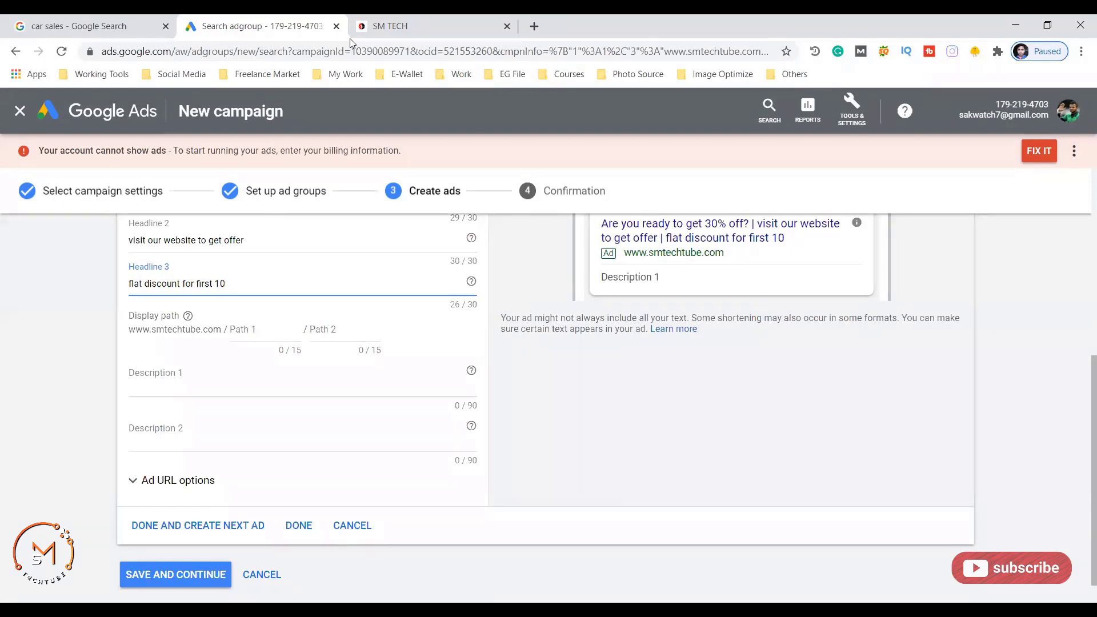
pyautogui.click(389, 26)
# - Open the SM TECH Technology category and scroll through its posts
pyautogui.scroll(20, 394, 228)
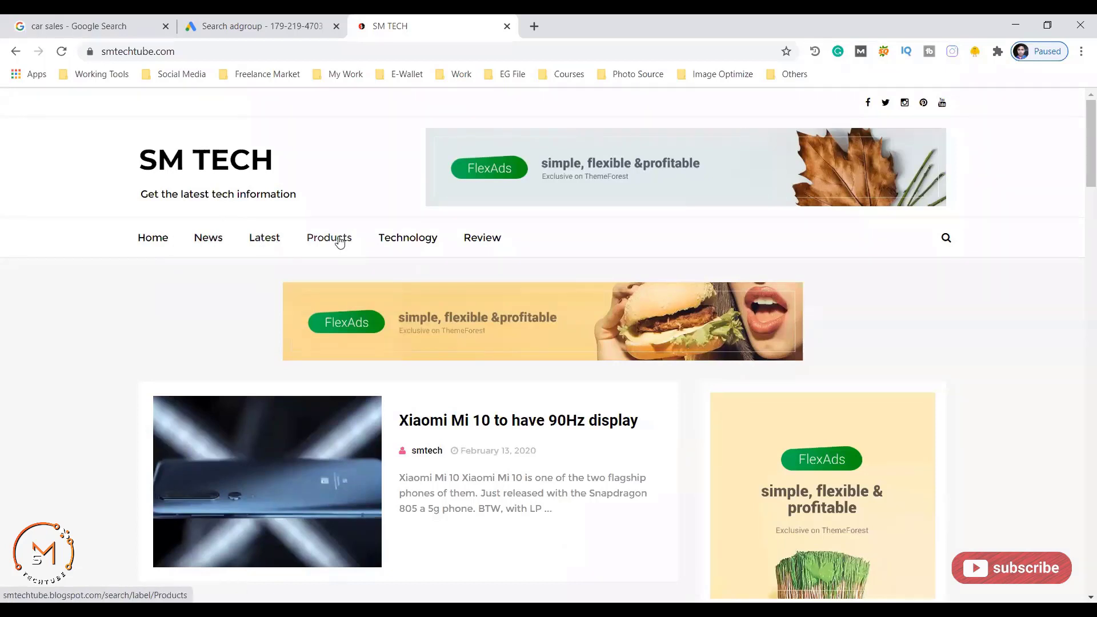
pyautogui.click(414, 241)
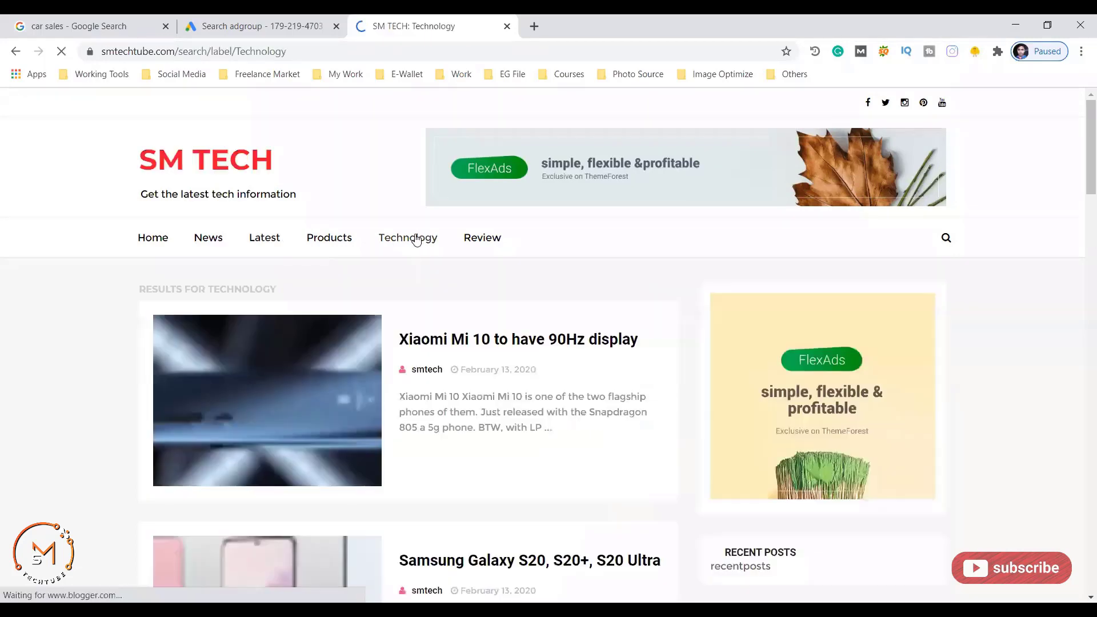
pyautogui.scroll(-6, 456, 343)
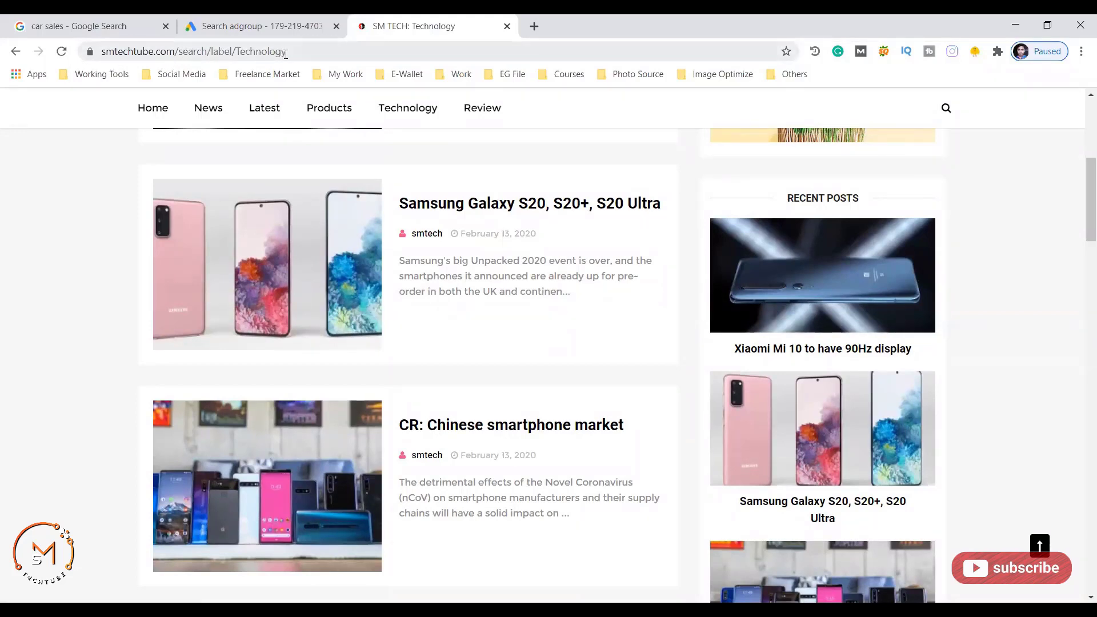
pyautogui.moveTo(286, 52); pyautogui.dragTo(179, 52)
# - Glance back at the Google Ads form, revisit the Technology page, then close the SM TECH site
pyautogui.hotkey('ctrl', 'shift', 'Tab')
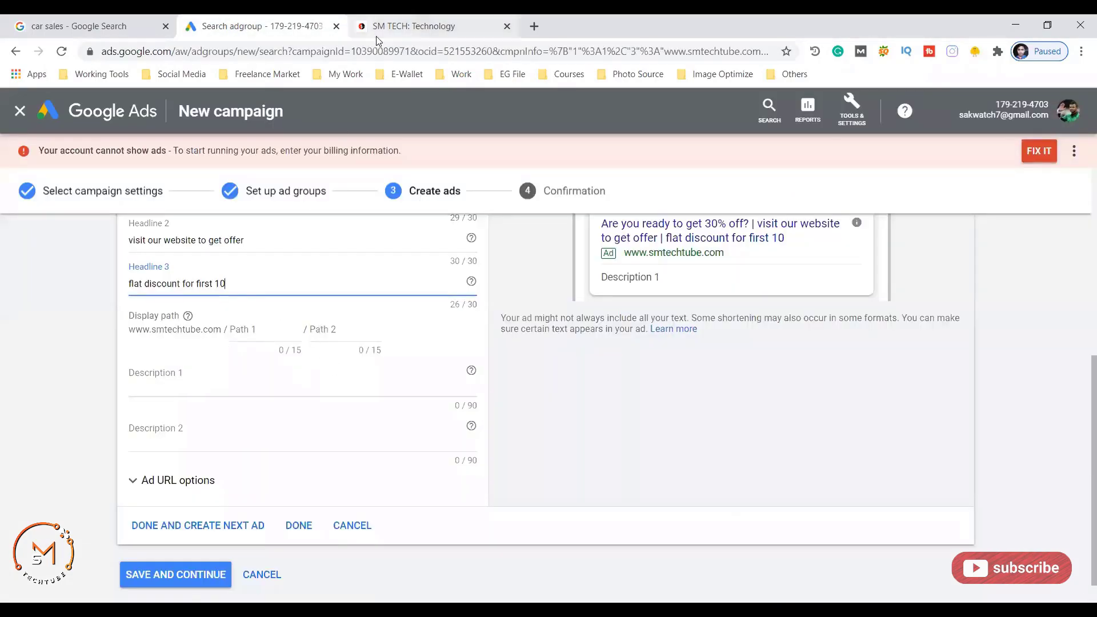
pyautogui.click(411, 26)
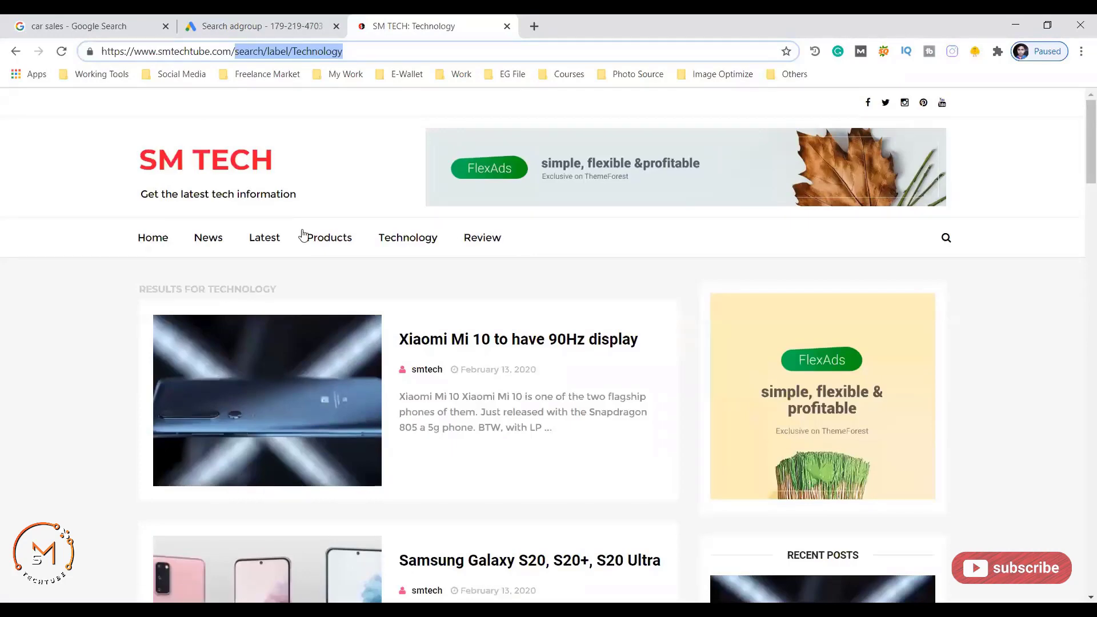
pyautogui.scroll(-5, 336, 301)
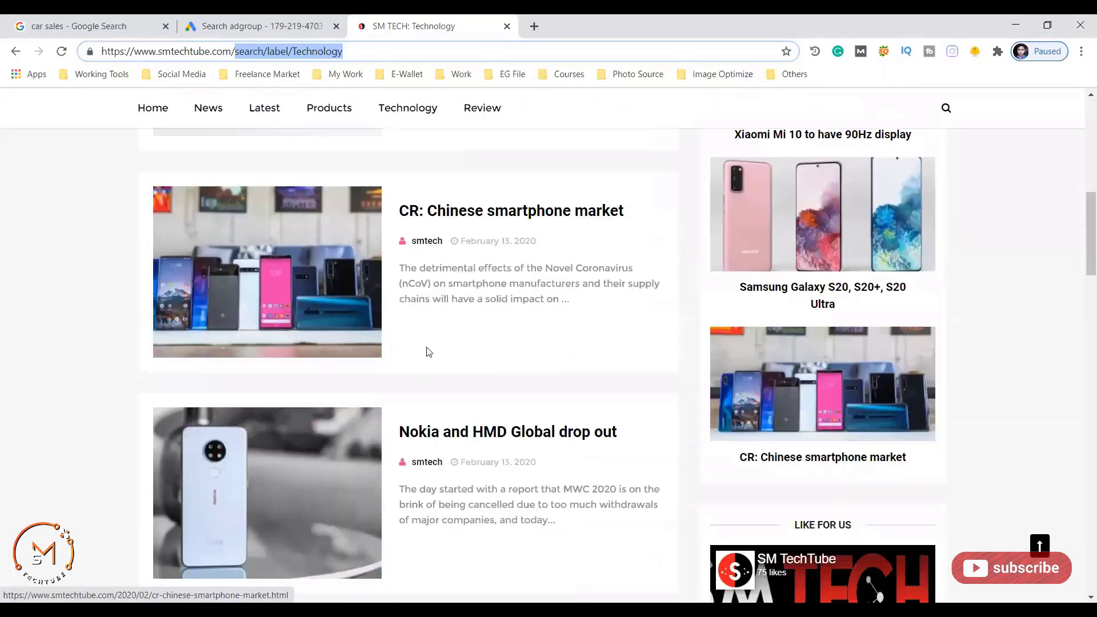
pyautogui.click(507, 26)
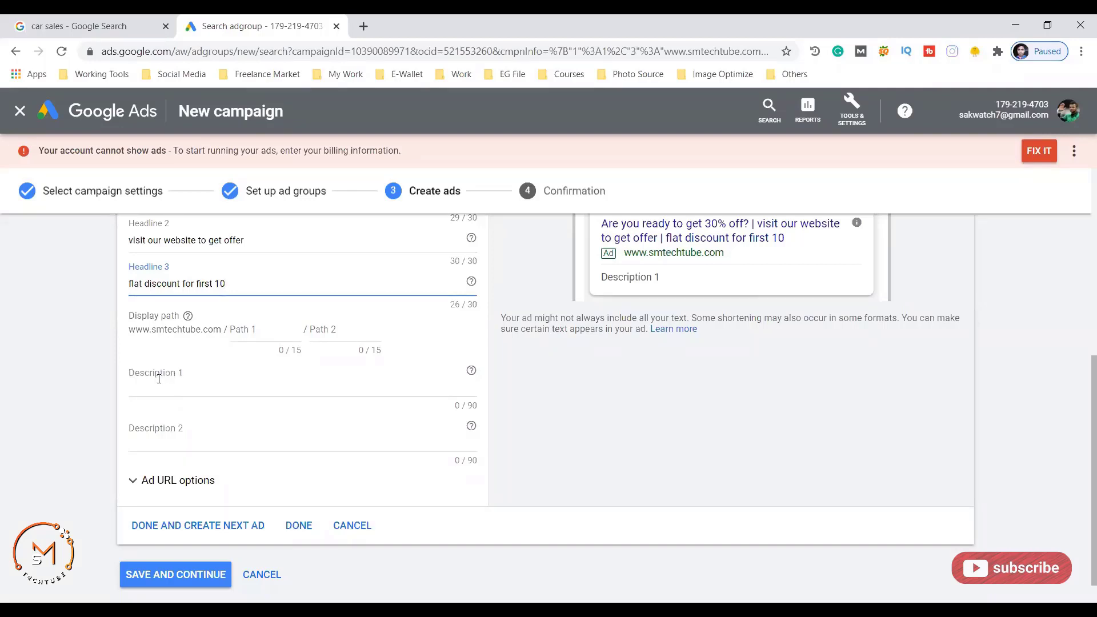
# - Highlight the Ford ad's description in the car sales results, then return to the Google Ads editor
pyautogui.click(85, 26)
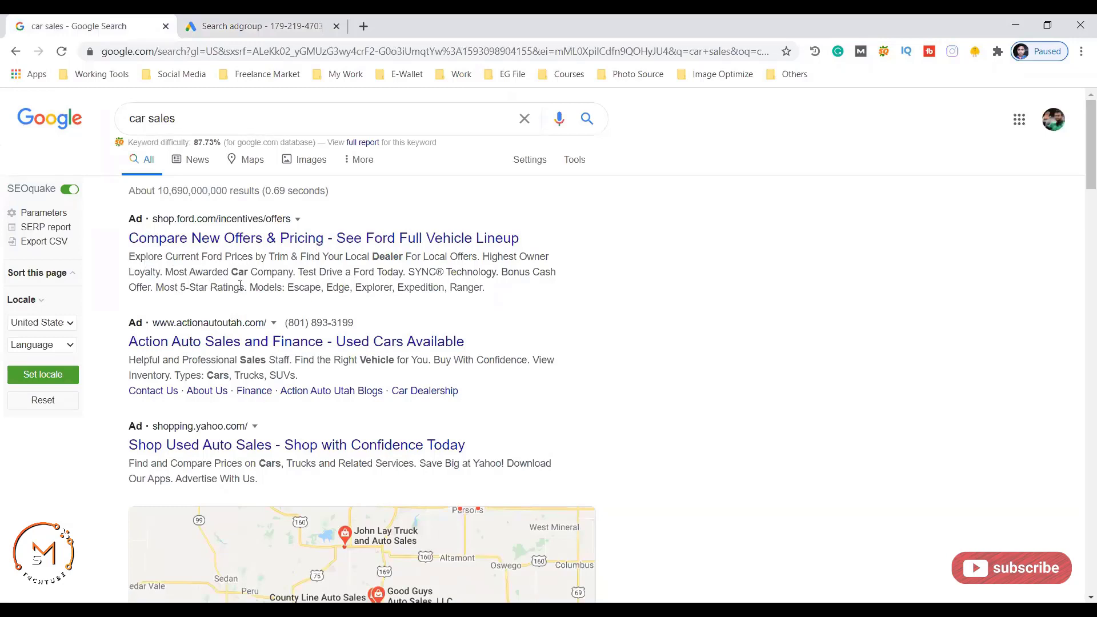
pyautogui.moveTo(145, 219); pyautogui.dragTo(216, 272)
pyautogui.moveTo(485, 289); pyautogui.dragTo(131, 258)
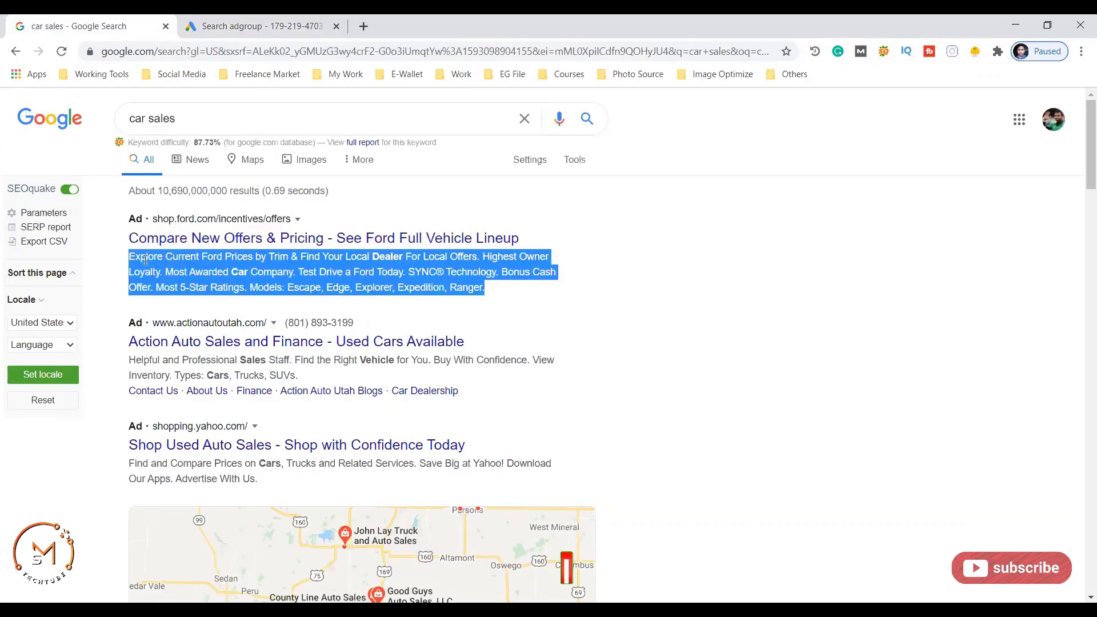
pyautogui.click(257, 26)
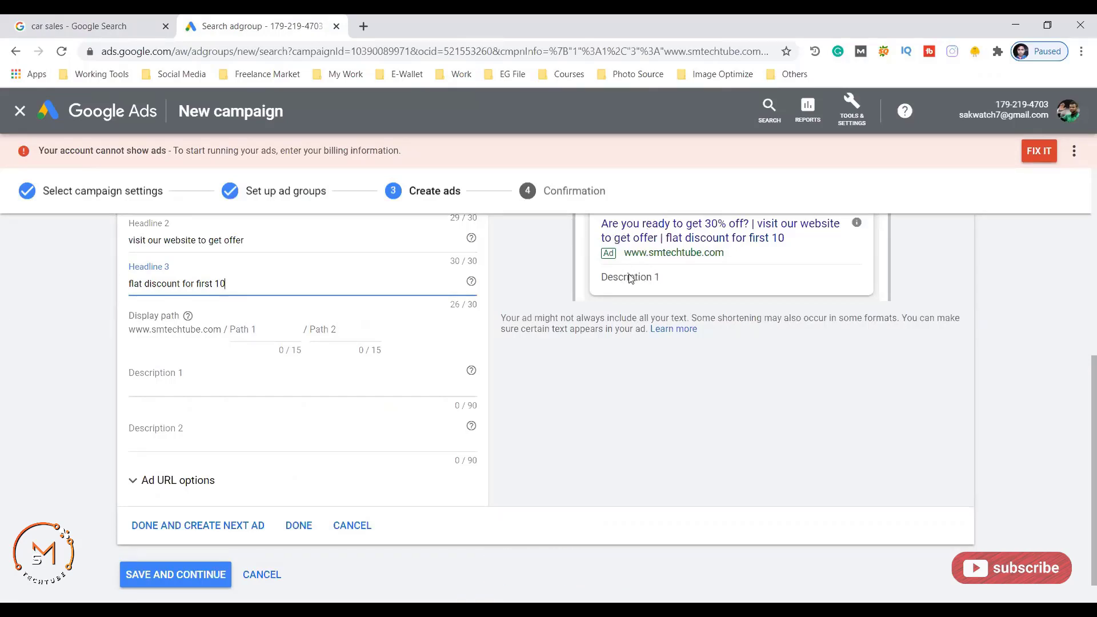
# - Write two descriptions offering a 30% flat discount to the first 10 visitors and urging quick action
pyautogui.click(170, 381)
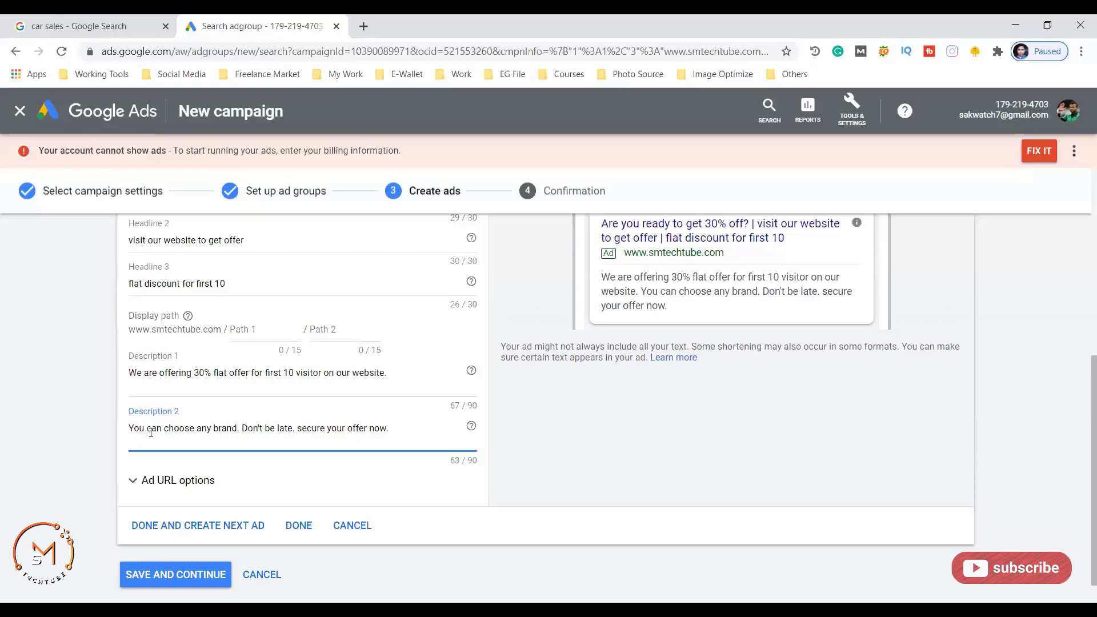
pyautogui.scroll(2, 597, 428)
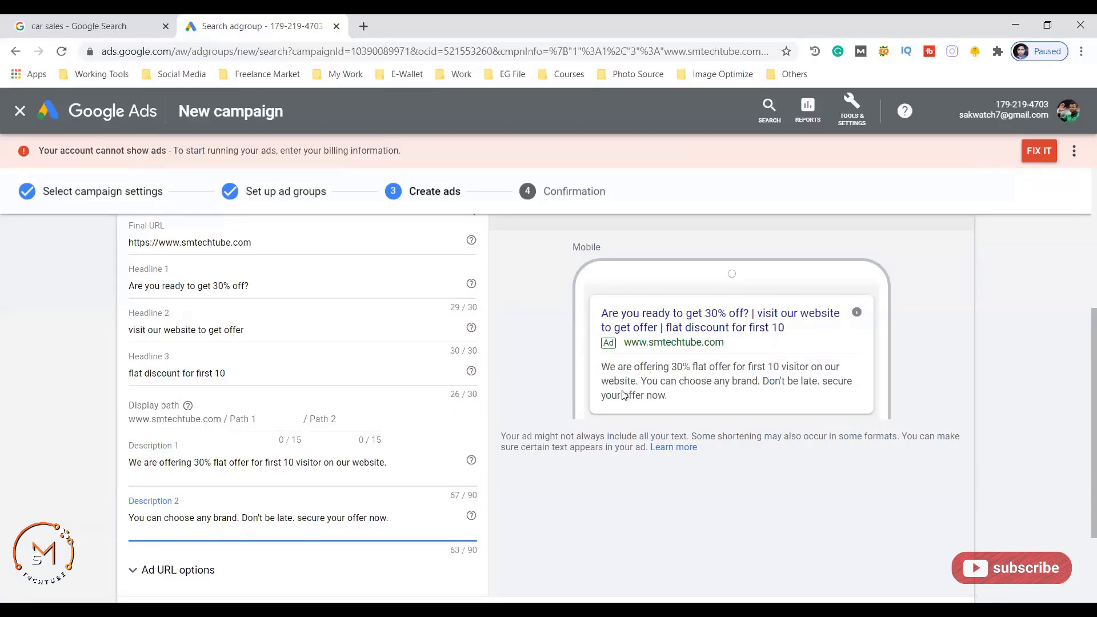
pyautogui.scroll(-3, 265, 467)
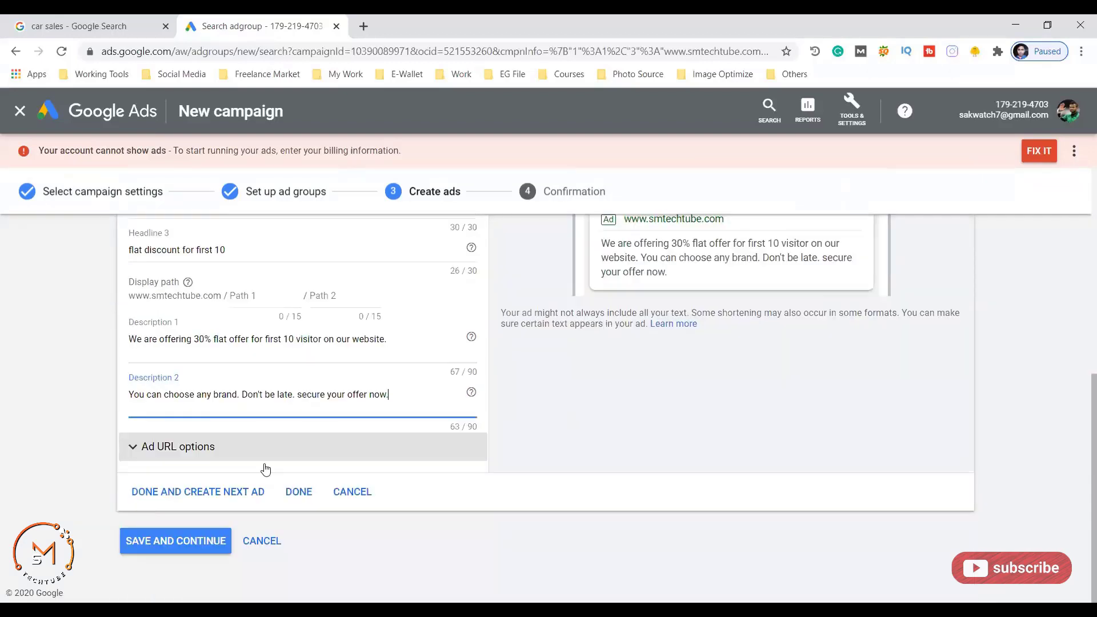
# - Save the ad, continue past the confirmation page, and go to the All campaigns Overview
pyautogui.click(165, 541)
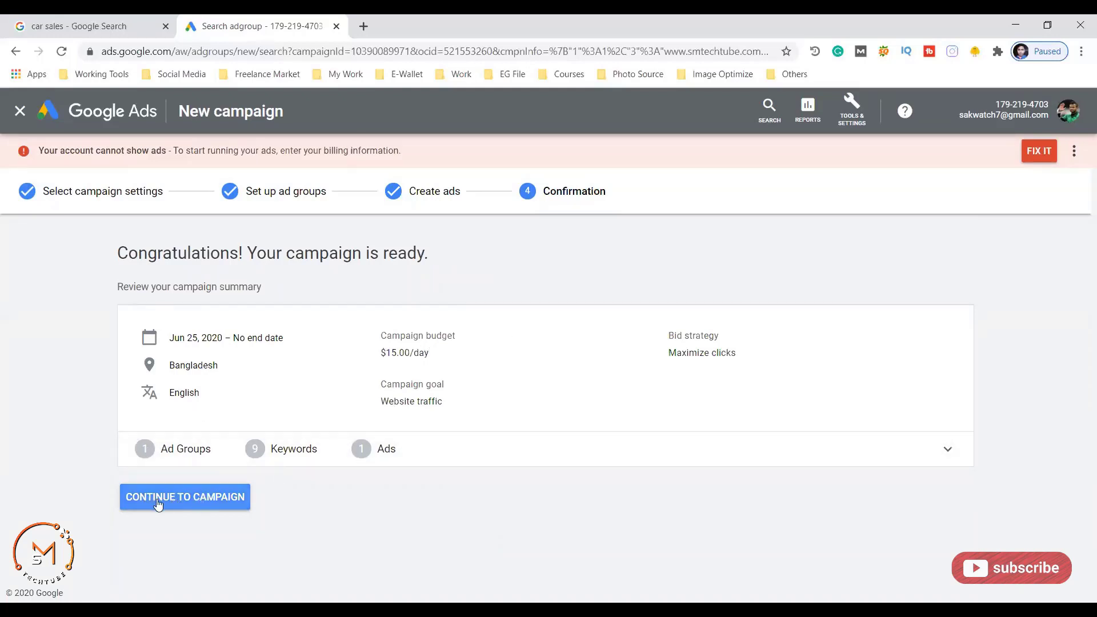
pyautogui.click(218, 500)
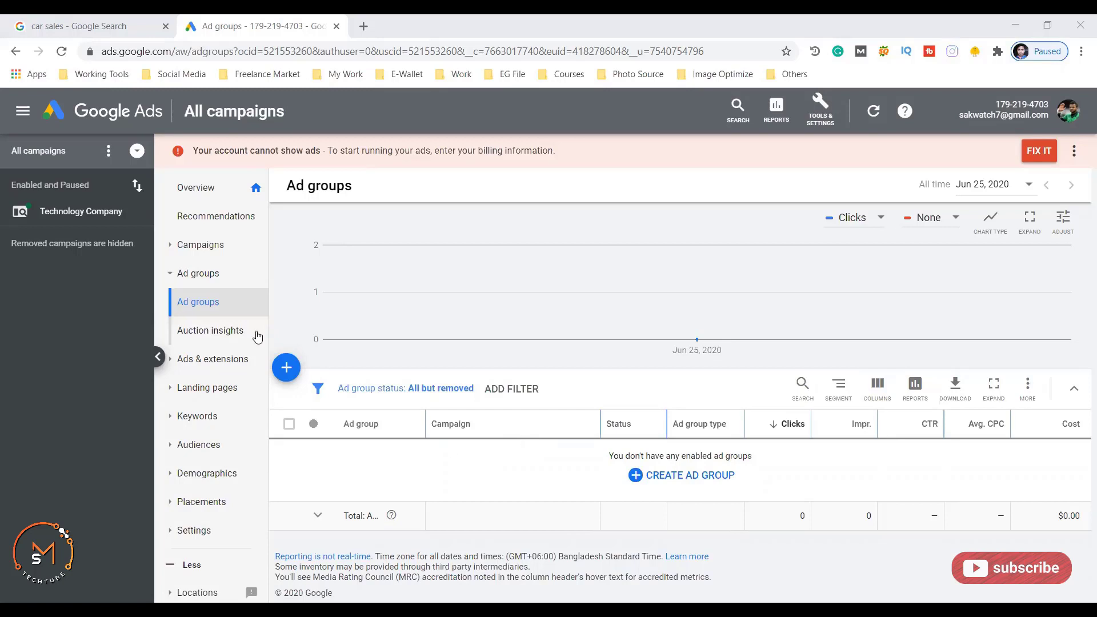
pyautogui.click(285, 368)
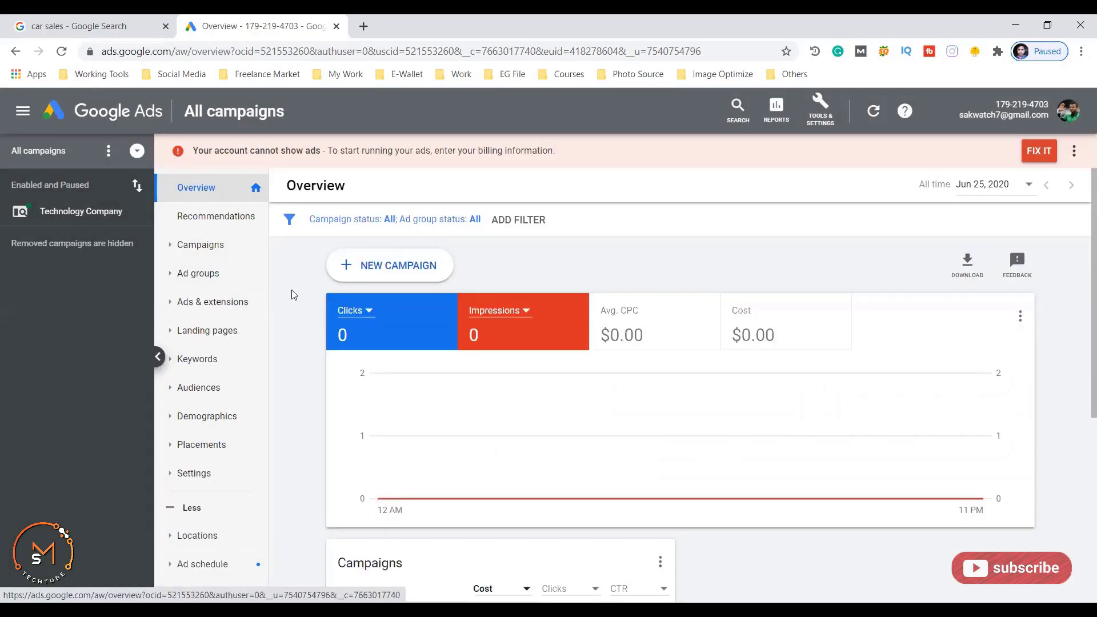
# - Start a new campaign with the Website traffic goal and the Display campaign type
pyautogui.click(378, 271)
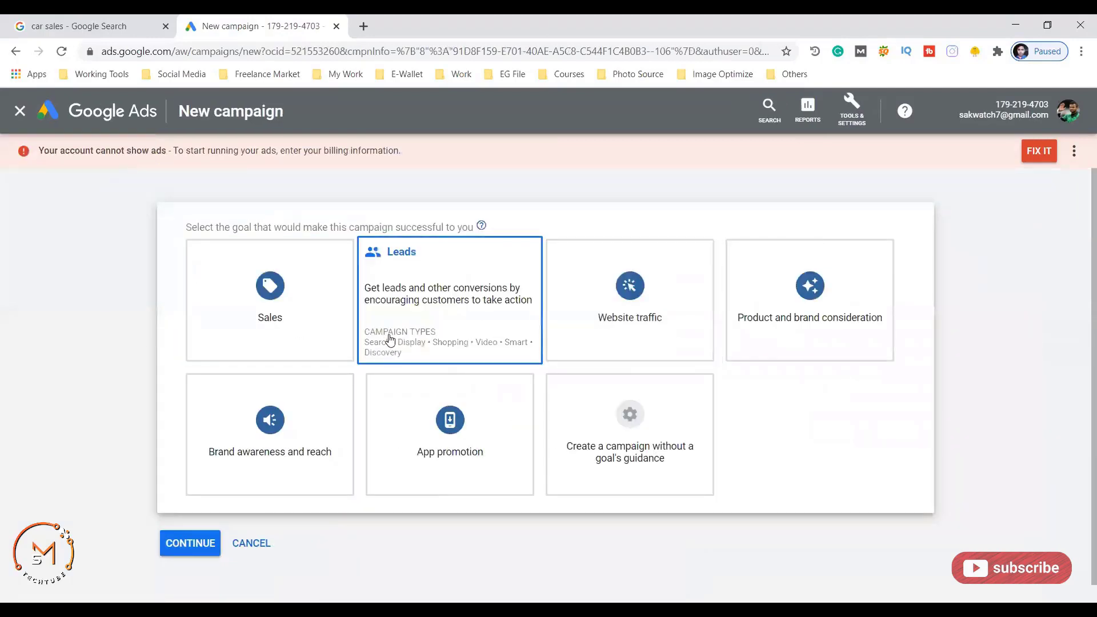
pyautogui.click(415, 341)
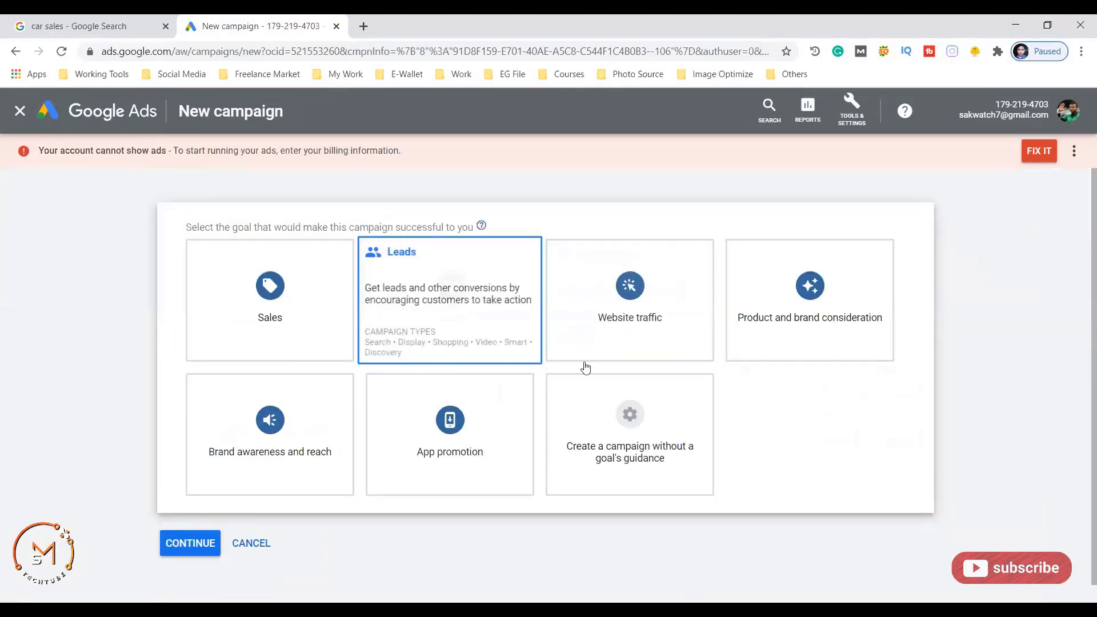
pyautogui.click(599, 317)
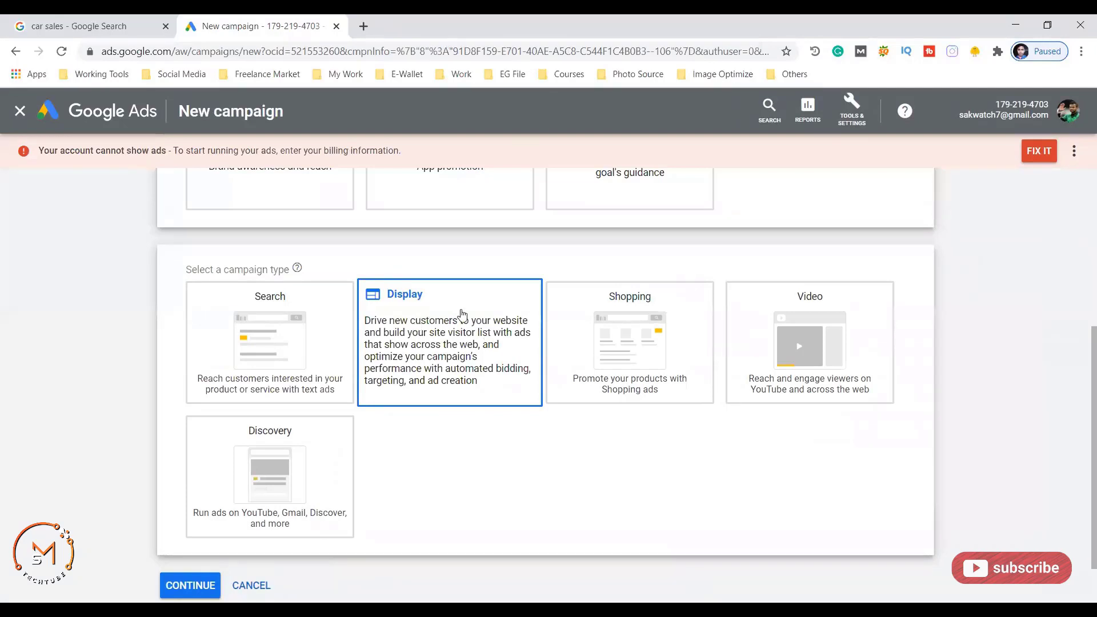
pyautogui.click(433, 324)
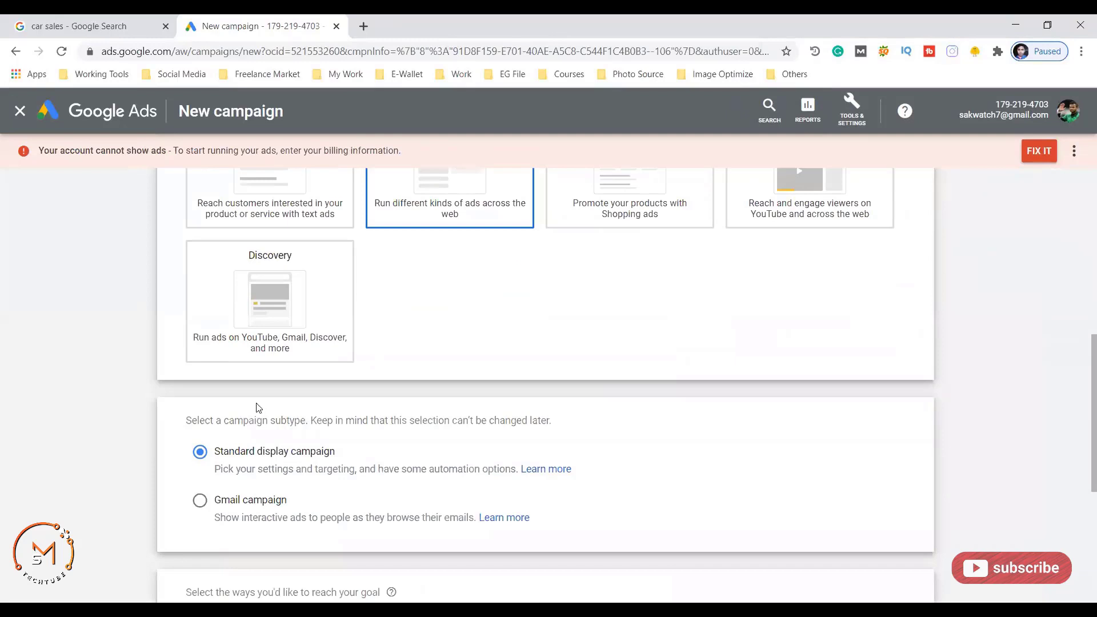
pyautogui.scroll(-3, 256, 406)
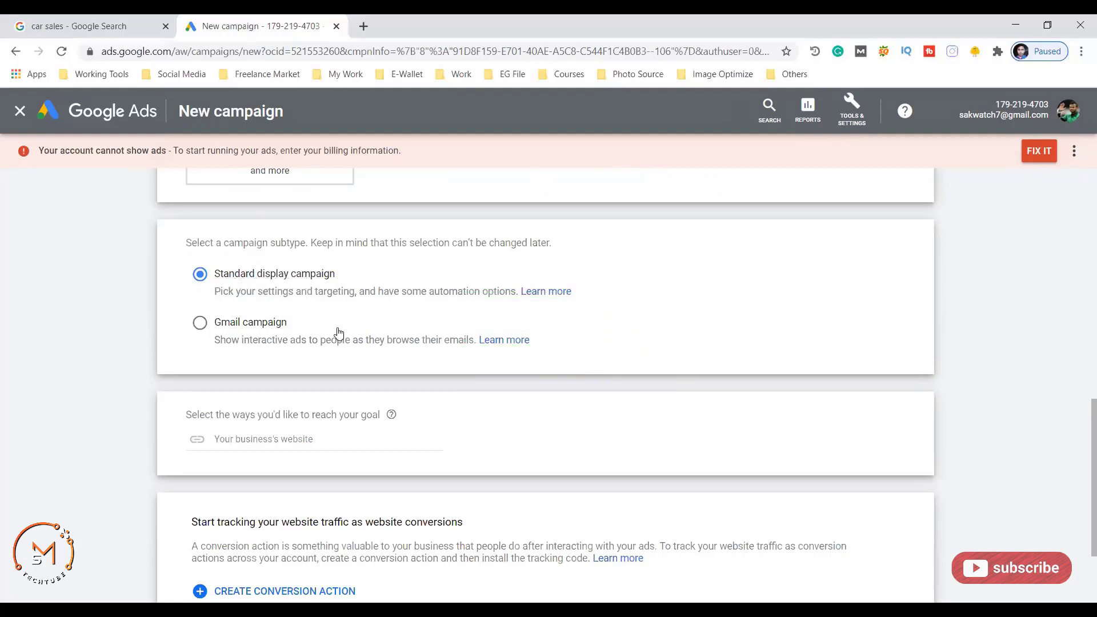
pyautogui.scroll(-2, 337, 328)
pyautogui.click(314, 310)
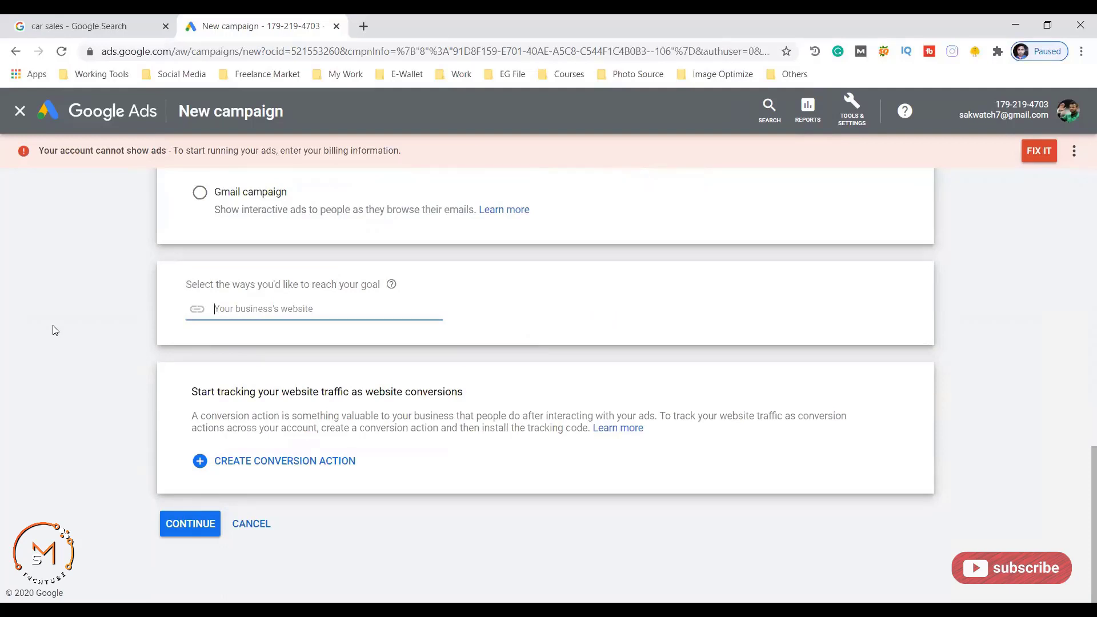
pyautogui.write('https://www.smtechtube.com')
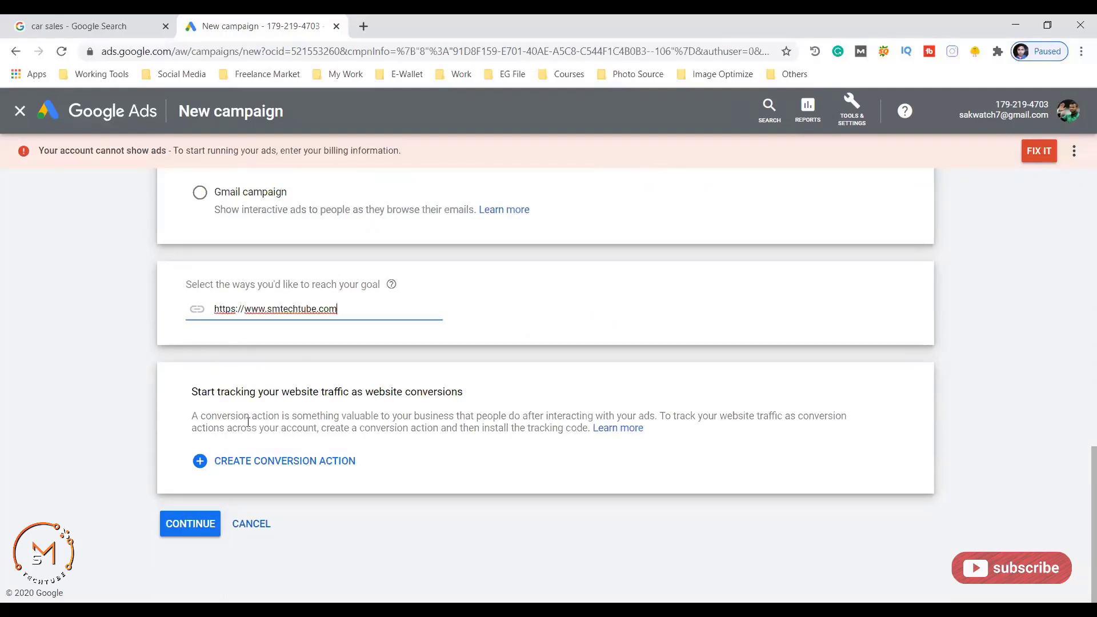
pyautogui.click(189, 523)
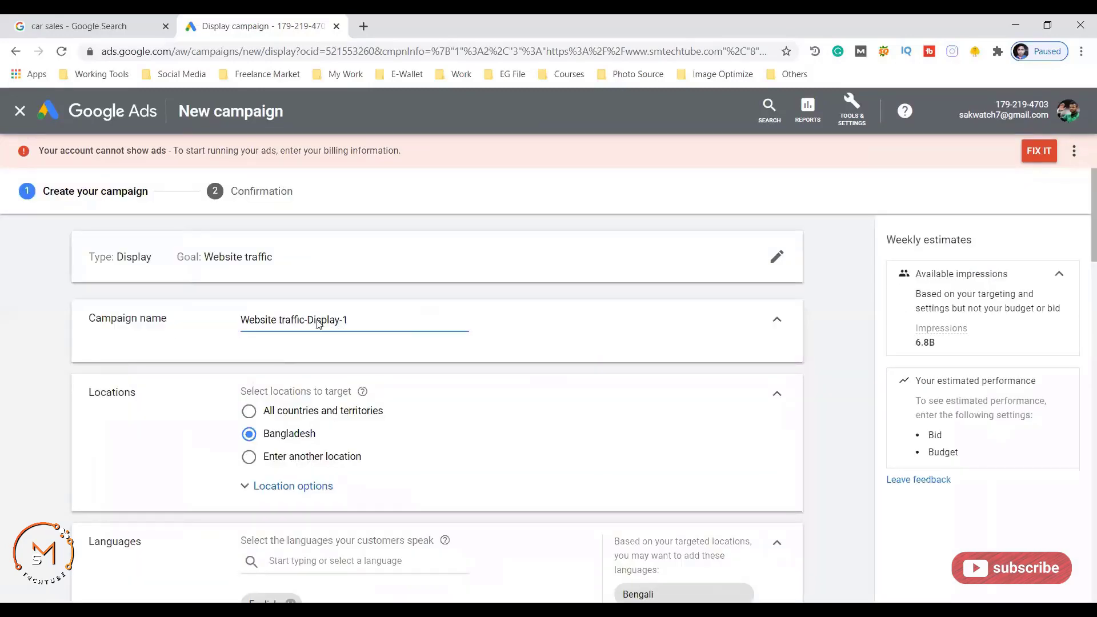
# - Trim the campaign name to 'Website traffic' and enter 50 as the average daily budget
pyautogui.moveTo(349, 322); pyautogui.dragTo(307, 319)
pyautogui.press('BackSpace')
pyautogui.press('BackSpace')
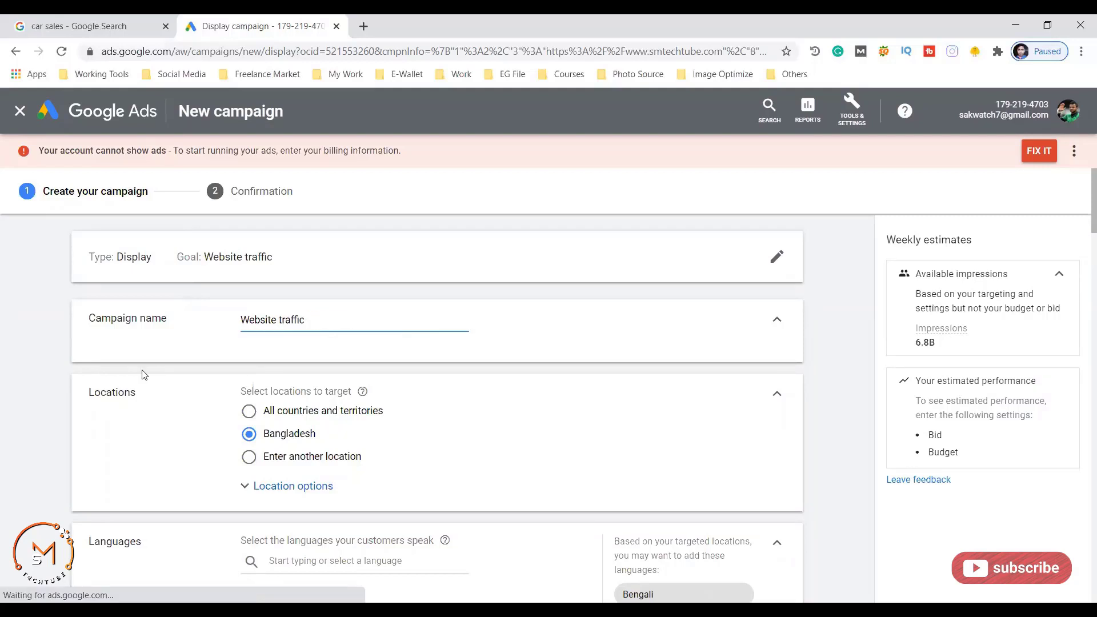
pyautogui.scroll(-2, 239, 407)
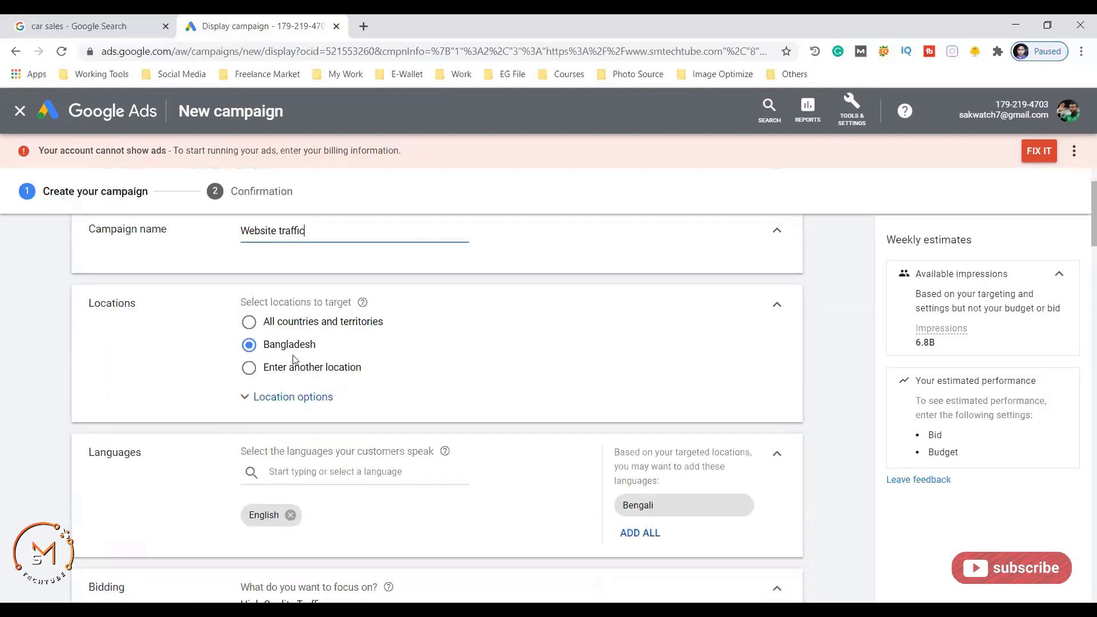
pyautogui.scroll(-5, 215, 397)
pyautogui.scroll(1, 257, 366)
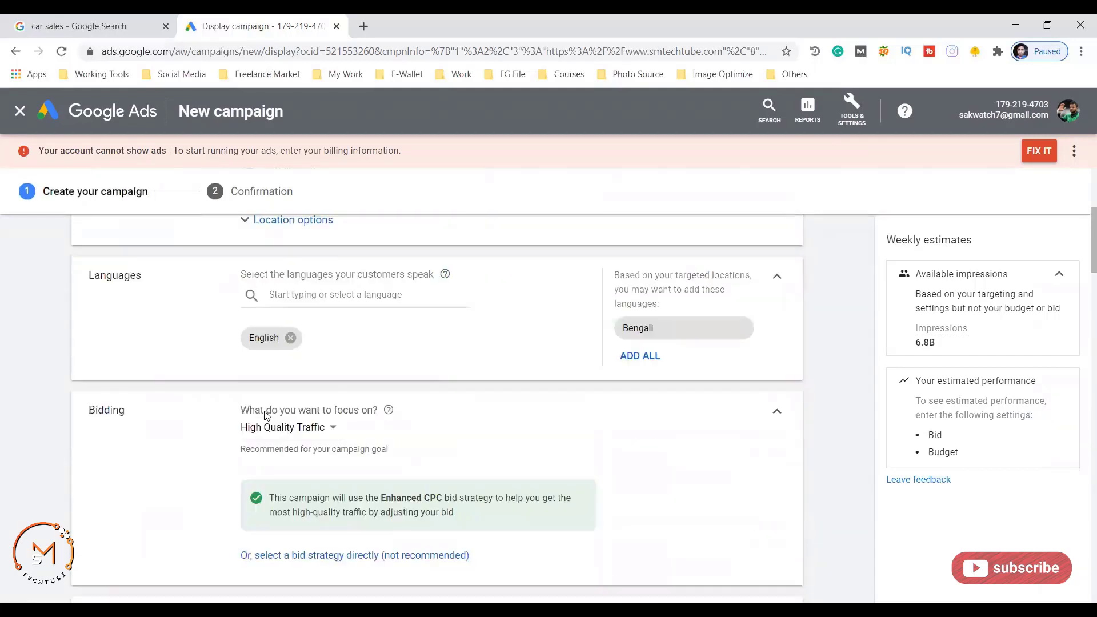
pyautogui.scroll(-6, 394, 399)
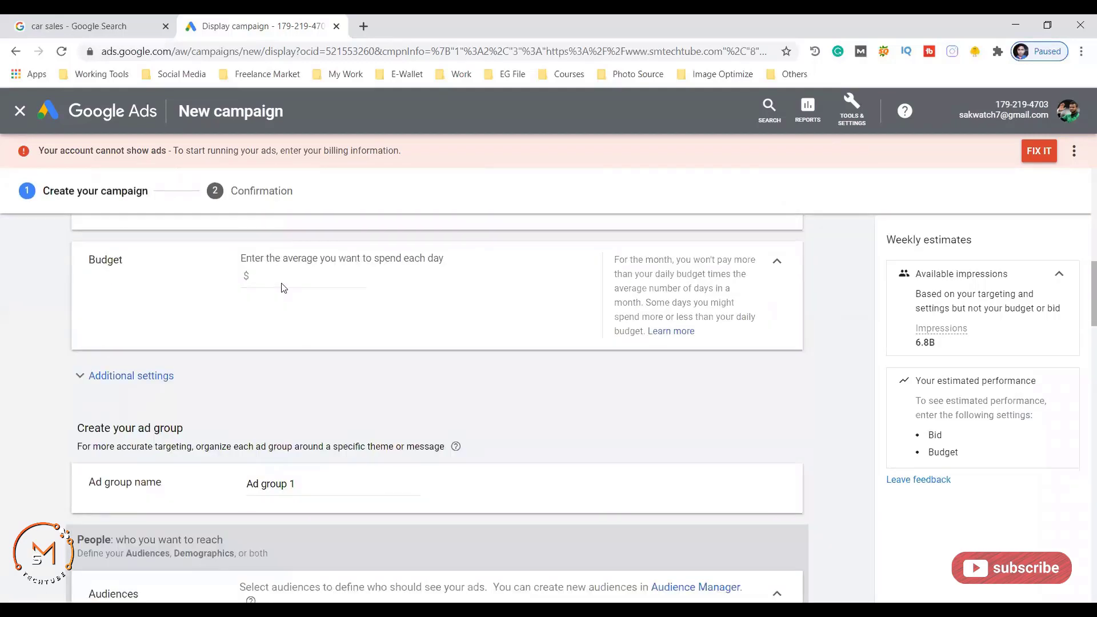
pyautogui.click(283, 279)
pyautogui.write('50')
pyautogui.scroll(-3, 246, 376)
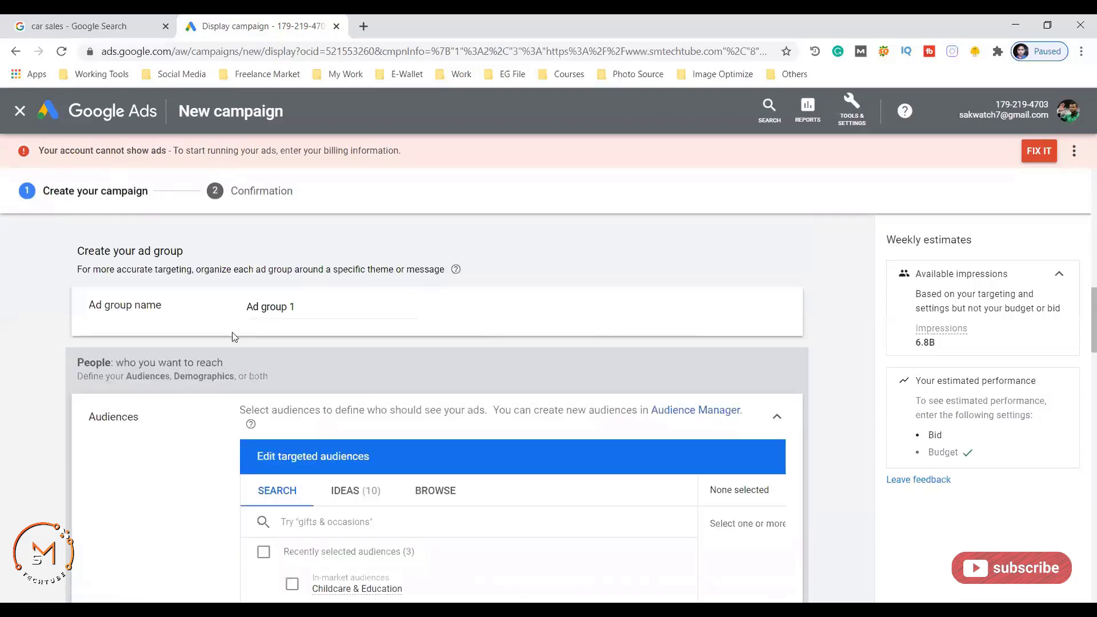
# - Select the ad group name, target the Technology Education audience, and switch the audience panel to Browse
pyautogui.click(296, 307)
pyautogui.moveTo(296, 307); pyautogui.dragTo(221, 314)
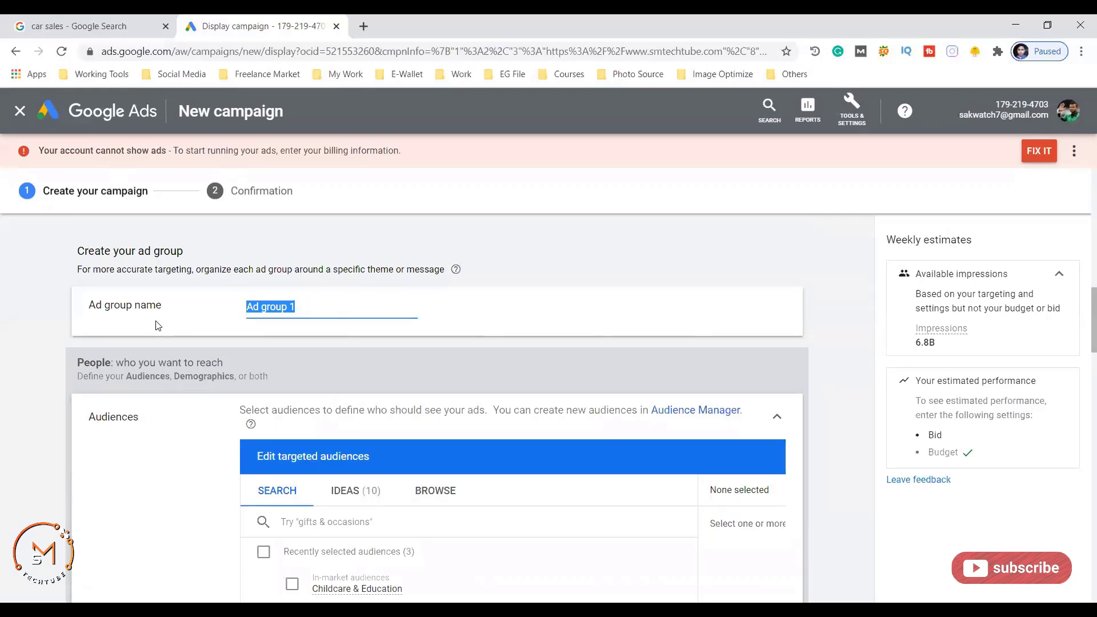
pyautogui.scroll(-3, 157, 326)
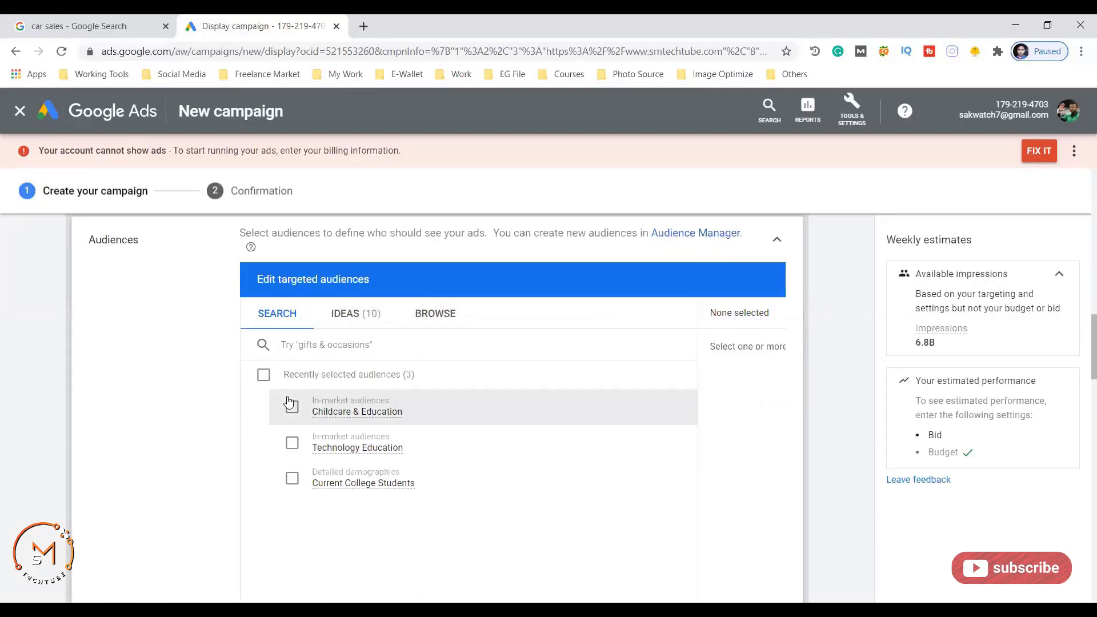
pyautogui.scroll(-2, 266, 407)
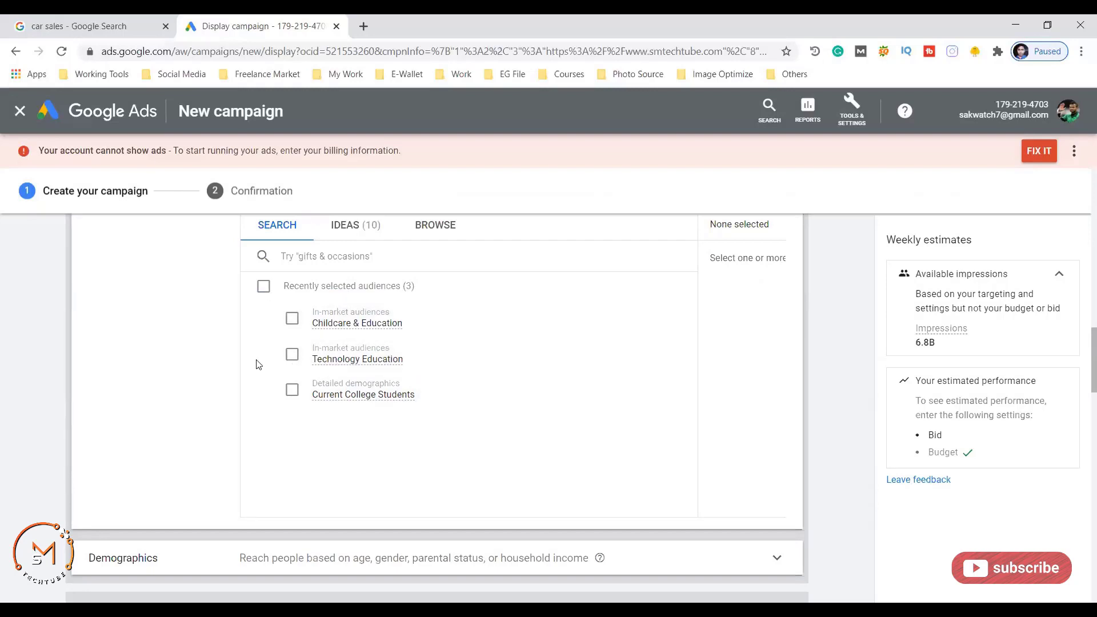
pyautogui.click(286, 356)
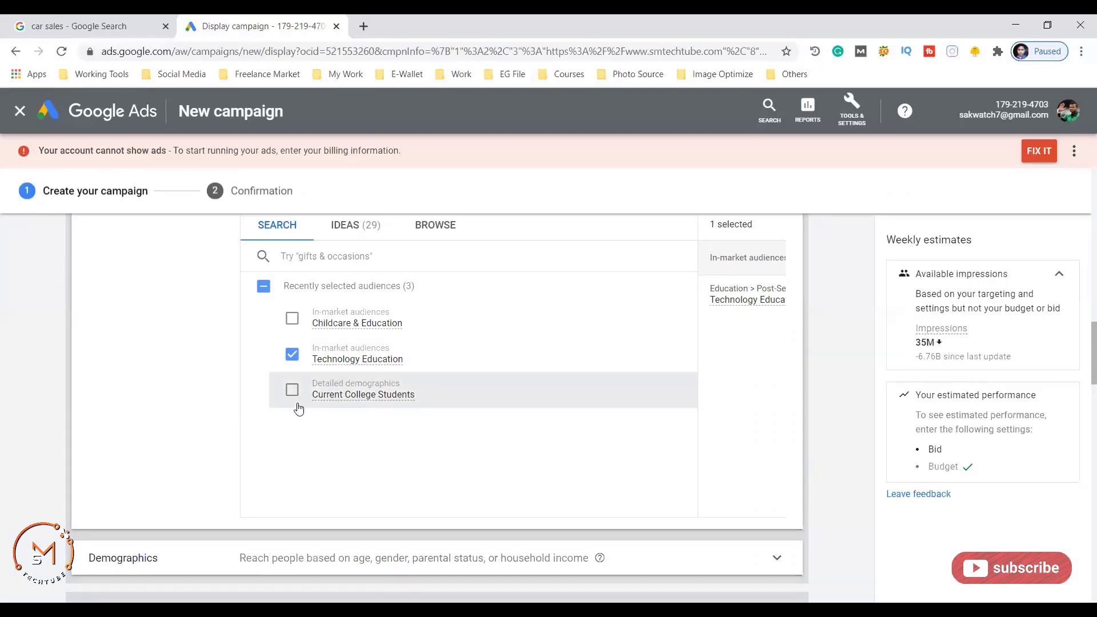
pyautogui.click(427, 237)
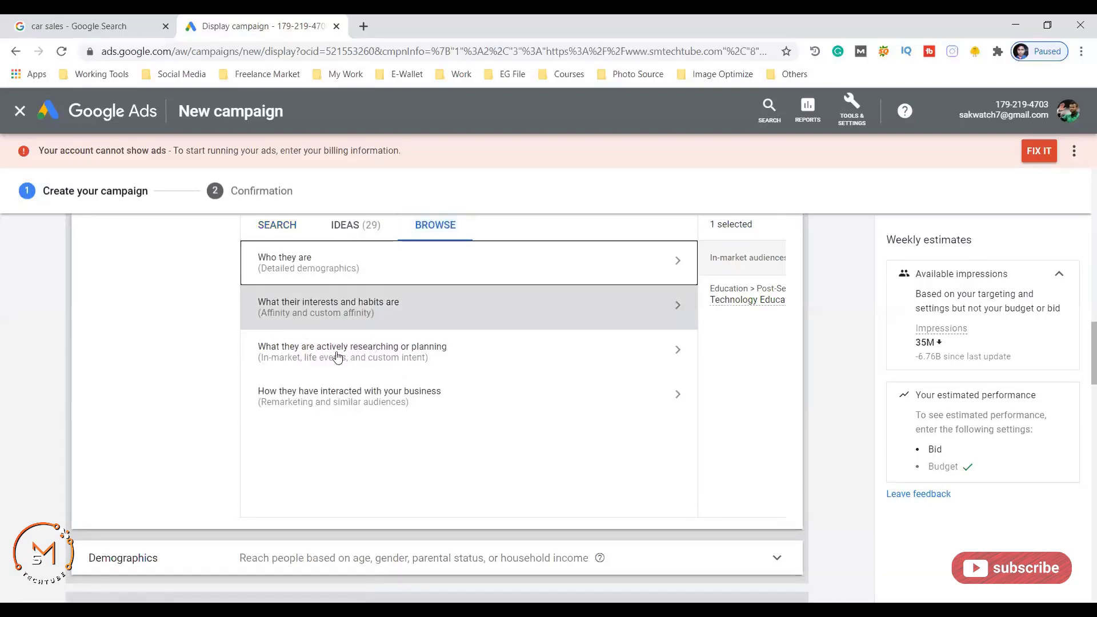
# - Browse the in-market audiences and add Computers & Peripherals and Dating Services
pyautogui.click(367, 354)
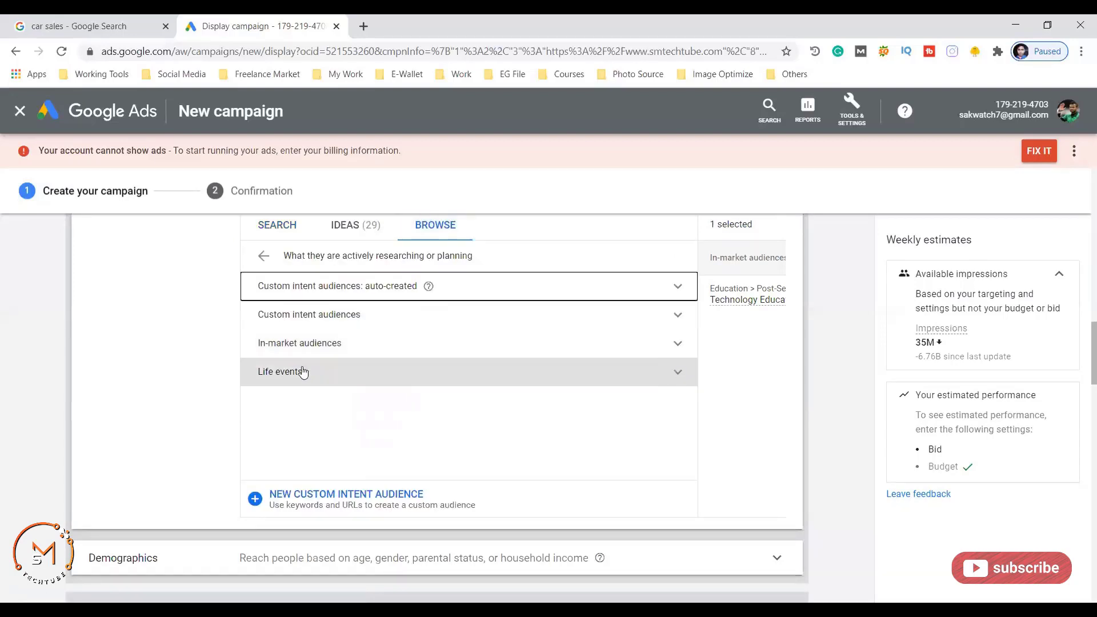
pyautogui.click(315, 318)
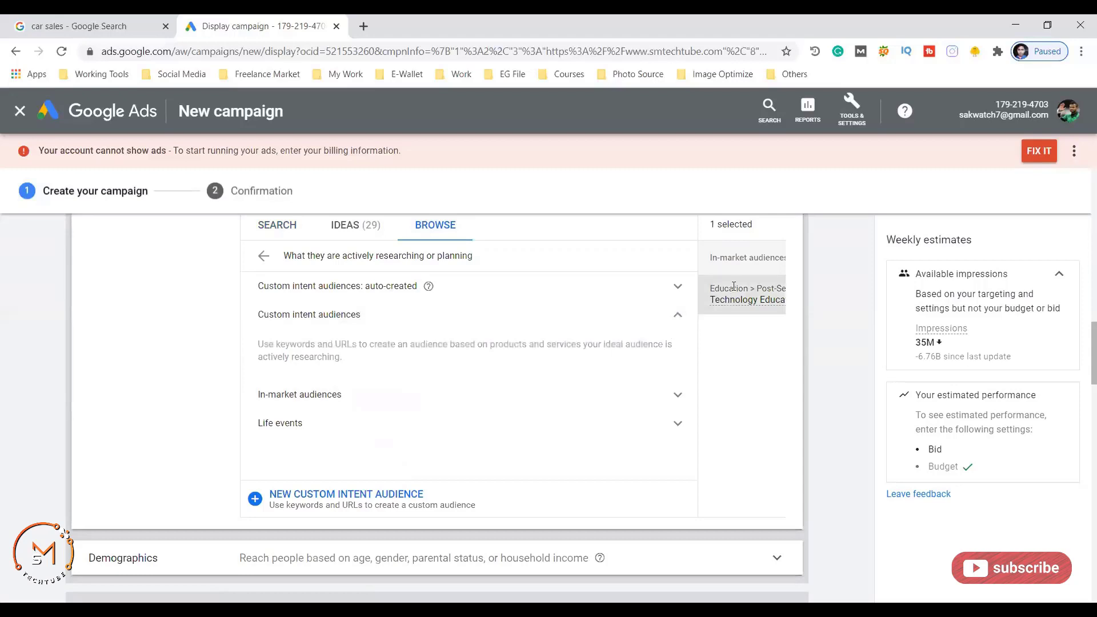
pyautogui.click(307, 402)
pyautogui.scroll(-3, 311, 399)
pyautogui.click(313, 374)
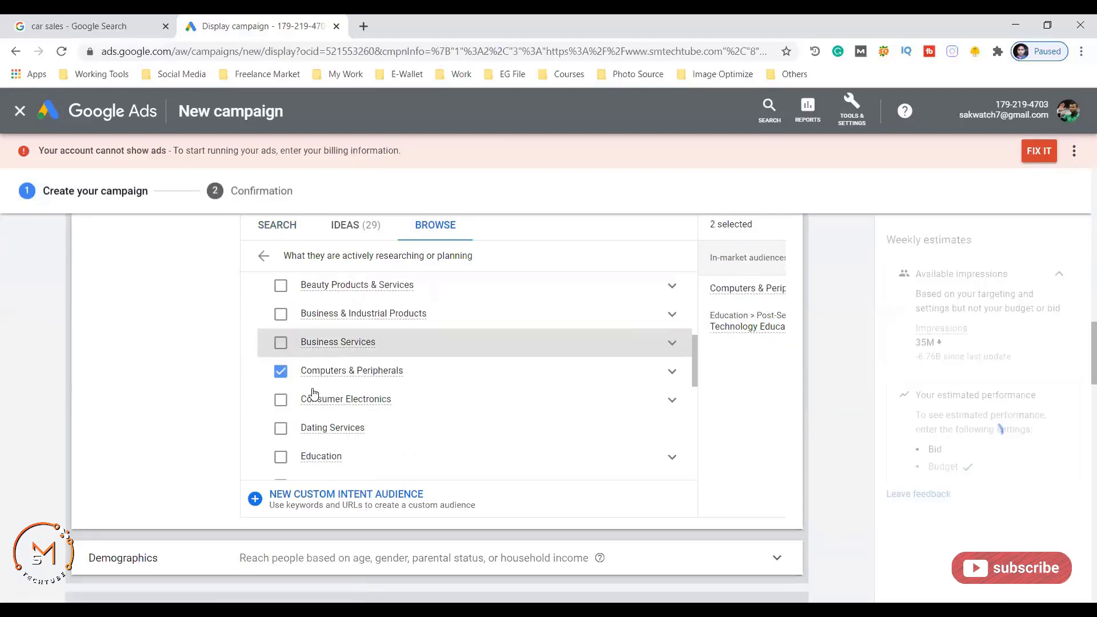
pyautogui.scroll(-1, 313, 392)
pyautogui.click(279, 396)
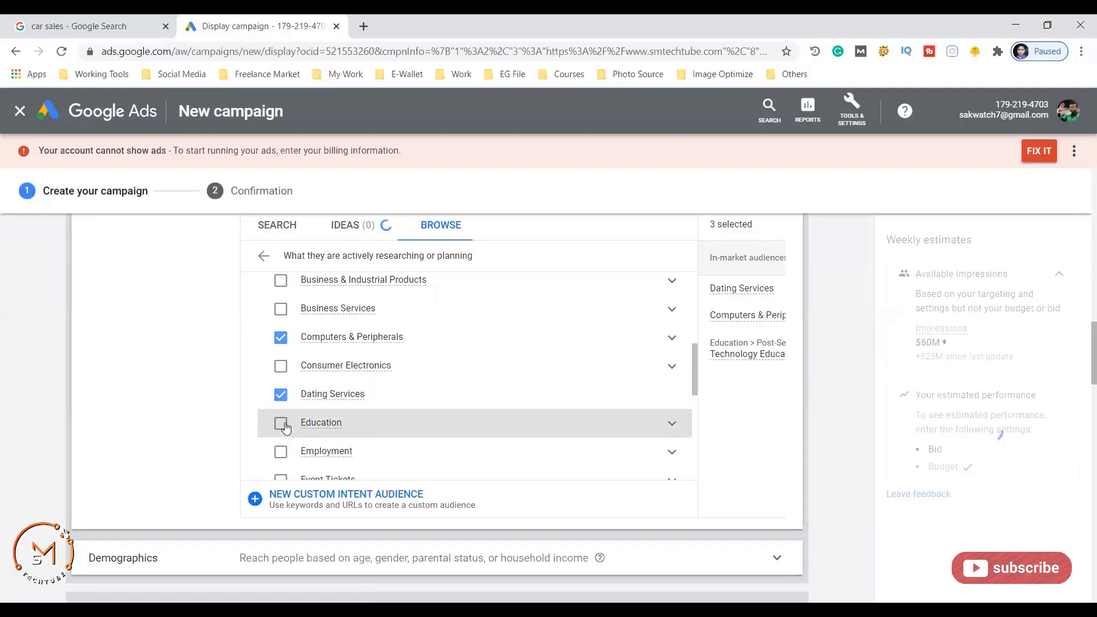
pyautogui.scroll(2, 409, 335)
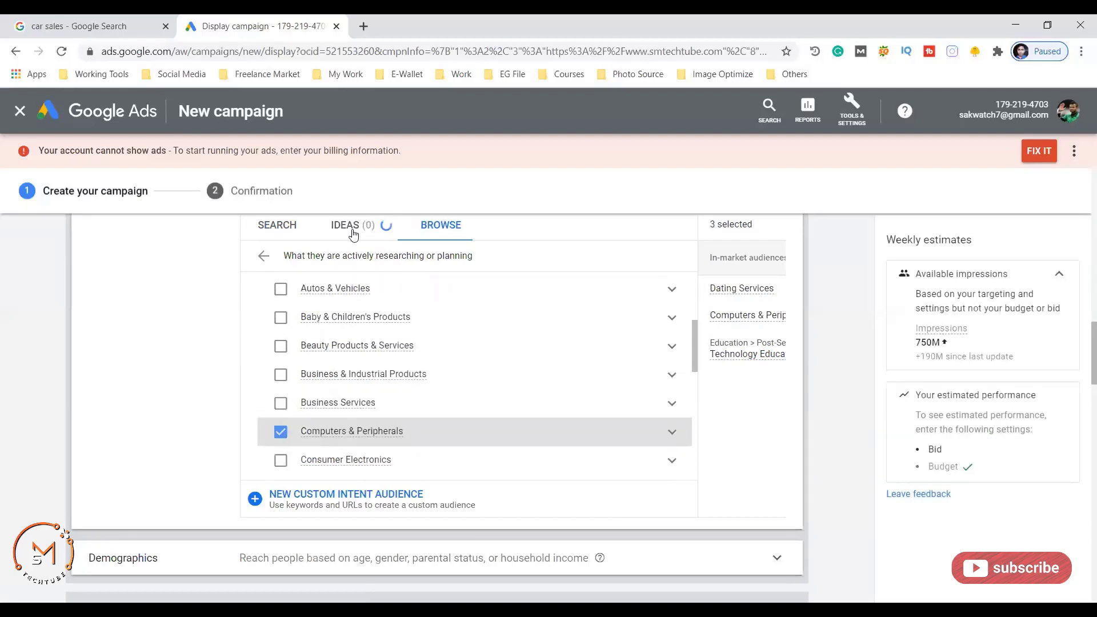
pyautogui.scroll(3, 489, 325)
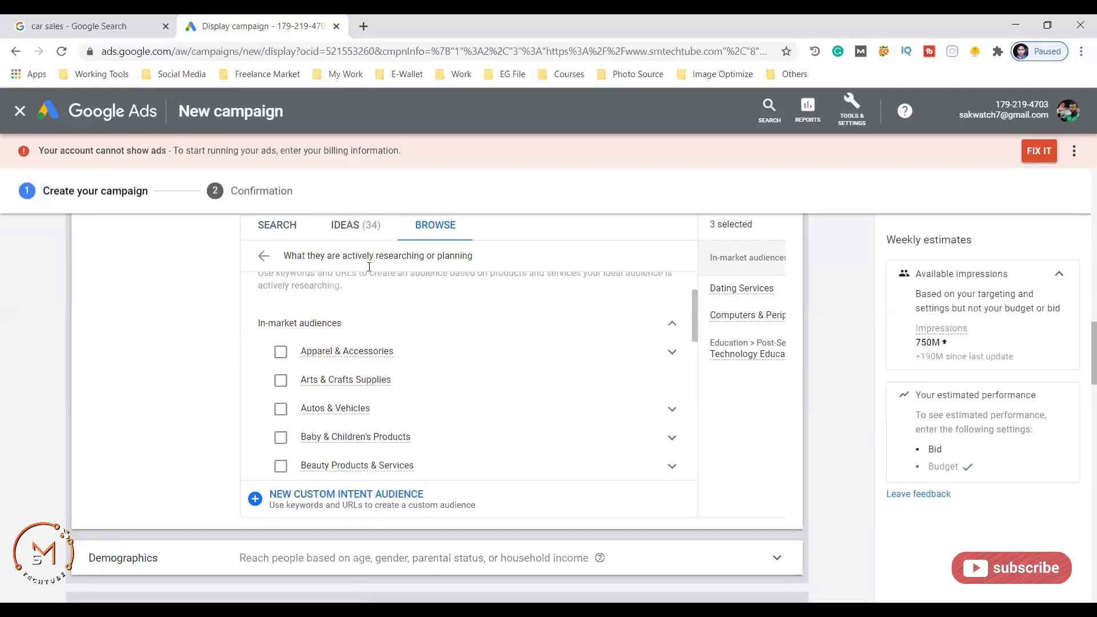
# - From website-based ideas, add smartphone information, samsung phones and samsung galaxy s4 smartphone audiences
pyautogui.click(352, 228)
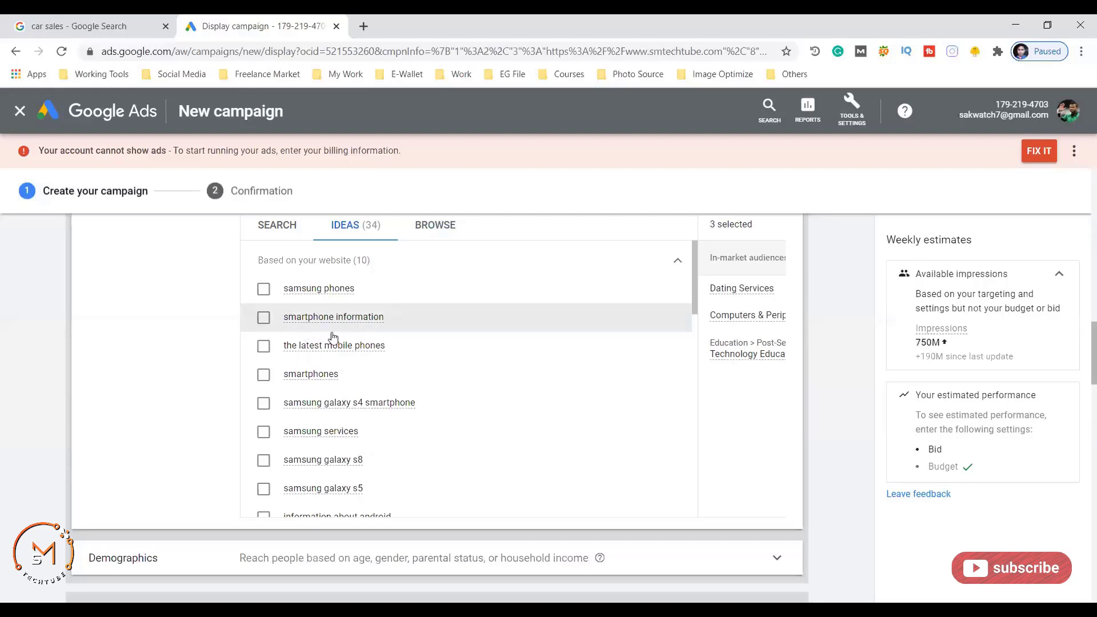
pyautogui.click(262, 316)
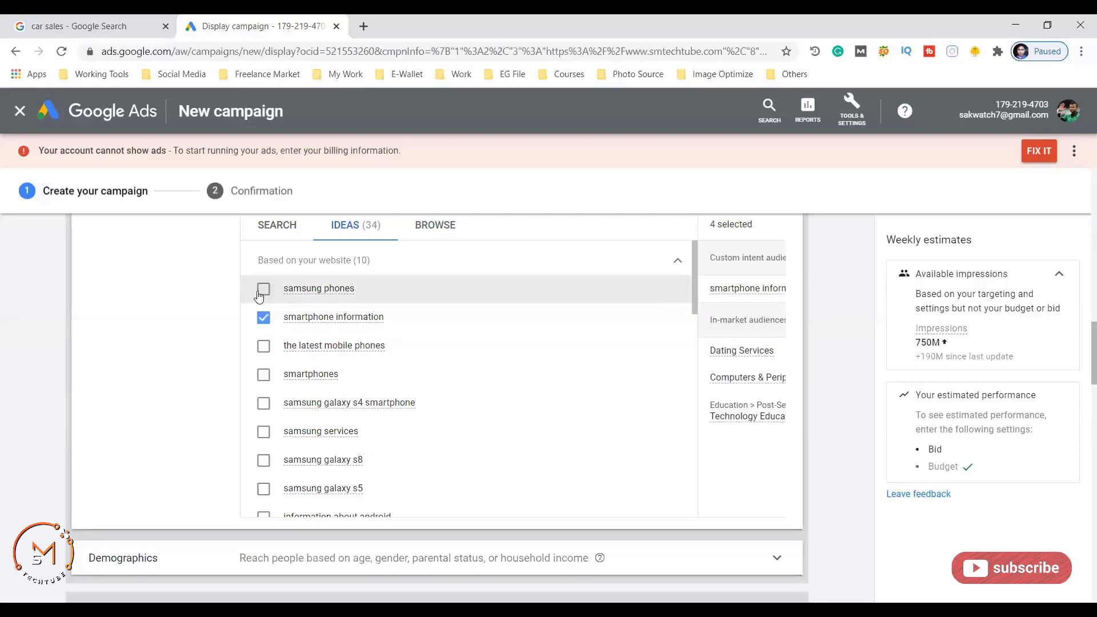
pyautogui.click(262, 289)
pyautogui.click(265, 407)
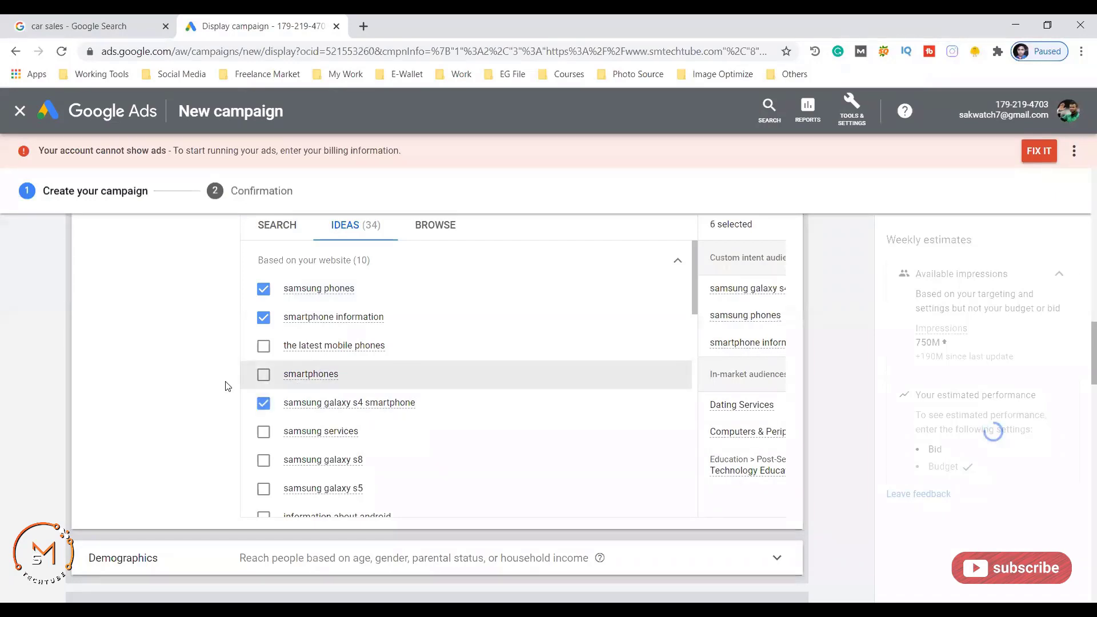
pyautogui.scroll(5, 207, 383)
pyautogui.scroll(-6, 297, 411)
pyautogui.scroll(-4, 330, 405)
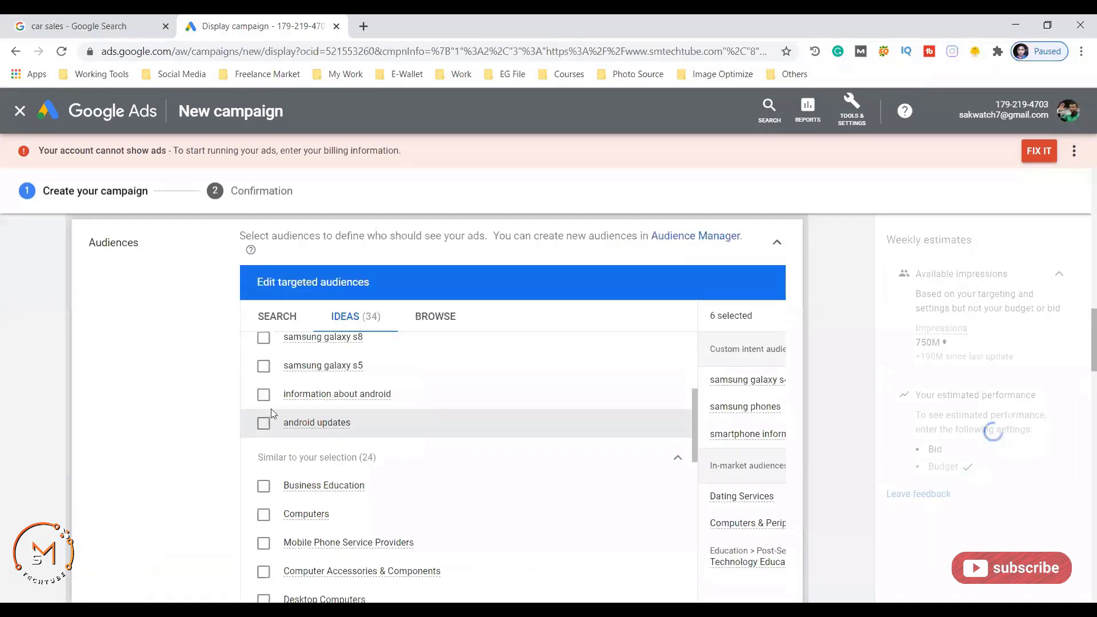
pyautogui.scroll(-5, 157, 399)
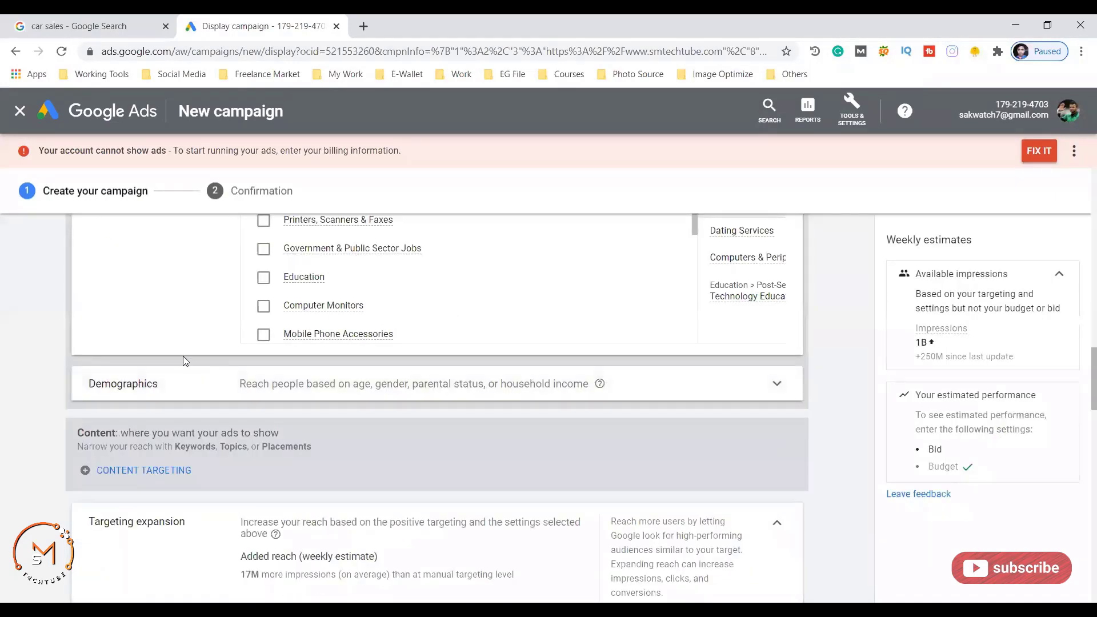
pyautogui.scroll(2, 389, 280)
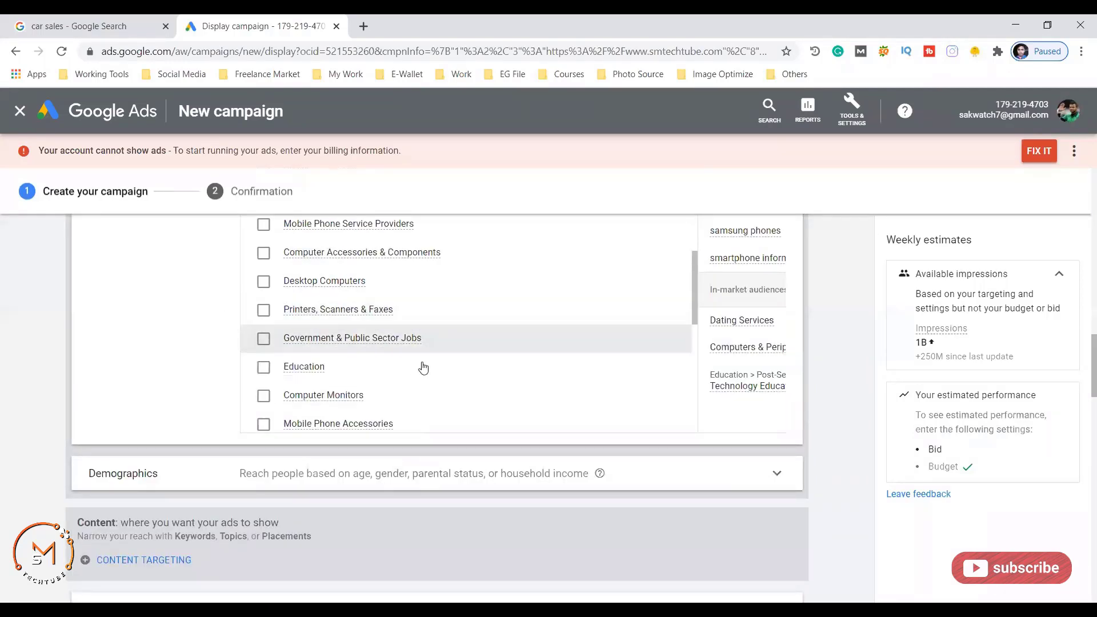
pyautogui.scroll(-4, 212, 342)
pyautogui.scroll(2, 158, 384)
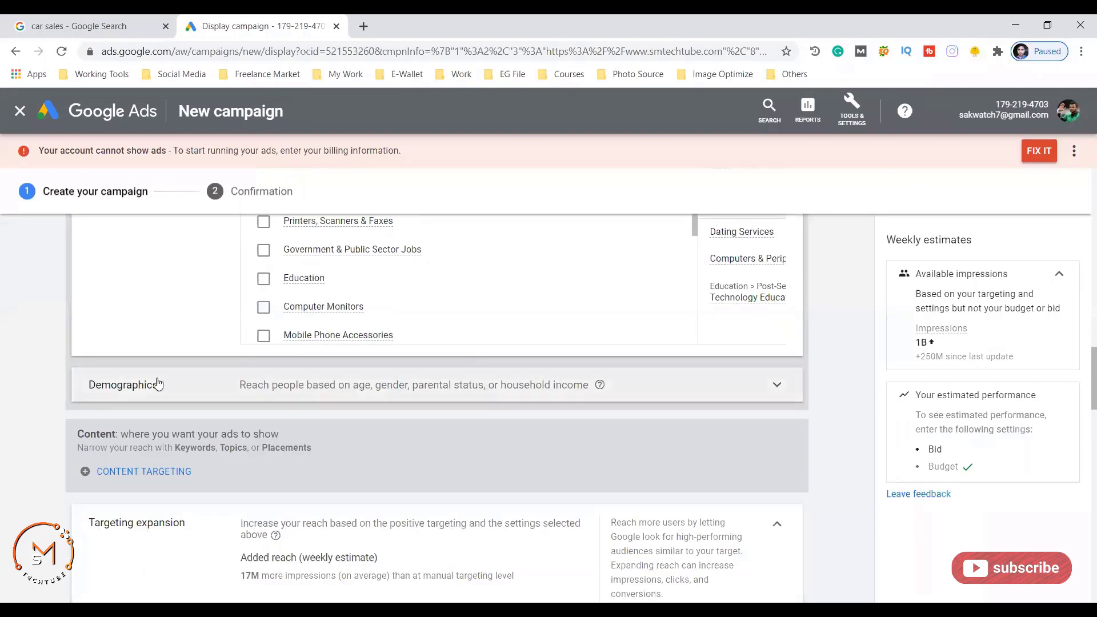
# - Untick the Unknown, 65+, 55-64 and 45-54 age groups in Demographics and confirm
pyautogui.click(775, 387)
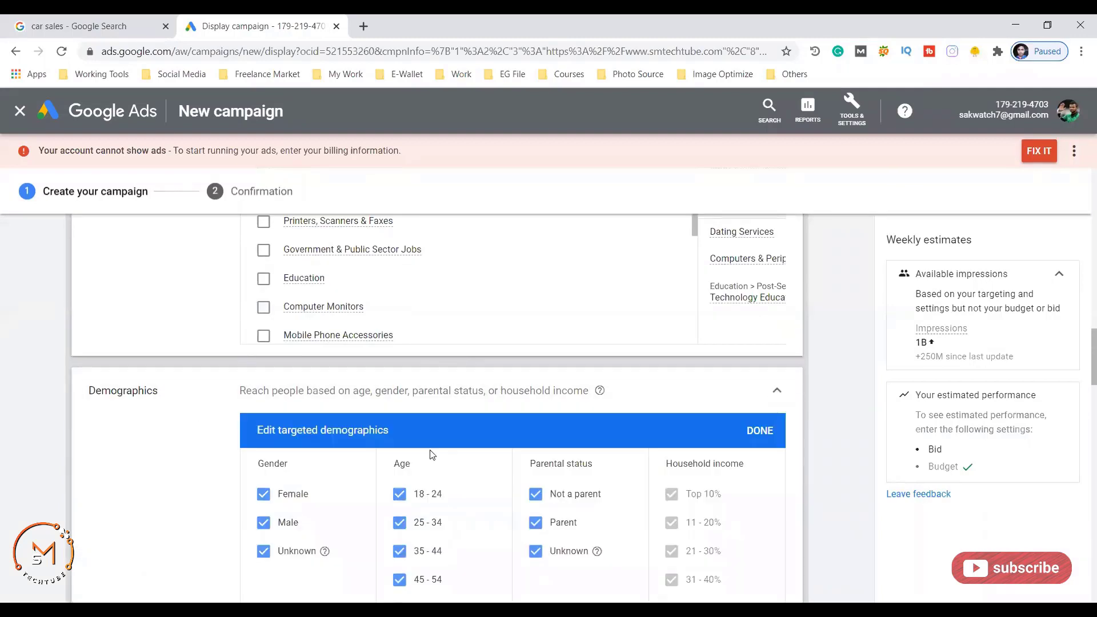
pyautogui.scroll(-2, 223, 374)
pyautogui.scroll(-2, 191, 398)
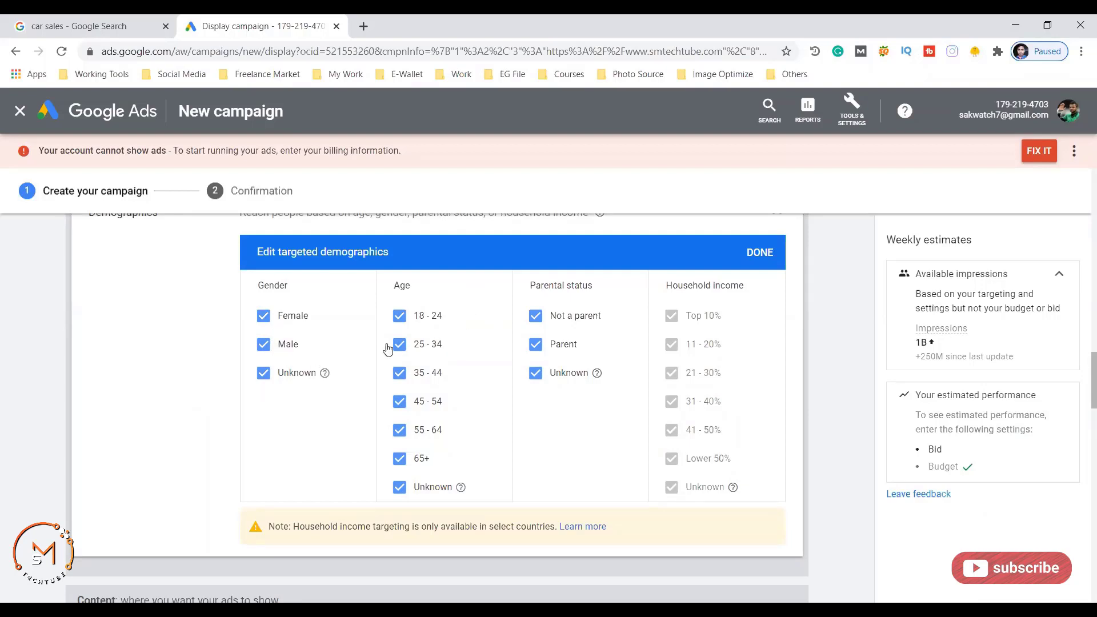
pyautogui.click(402, 487)
pyautogui.click(401, 458)
pyautogui.click(400, 430)
pyautogui.click(400, 401)
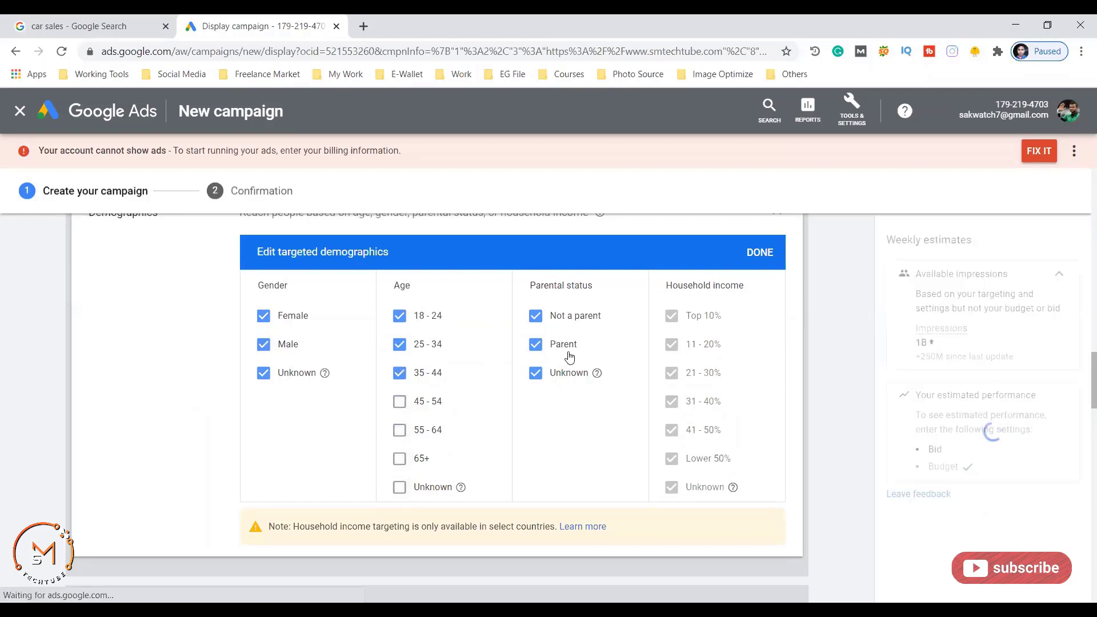
pyautogui.click(748, 252)
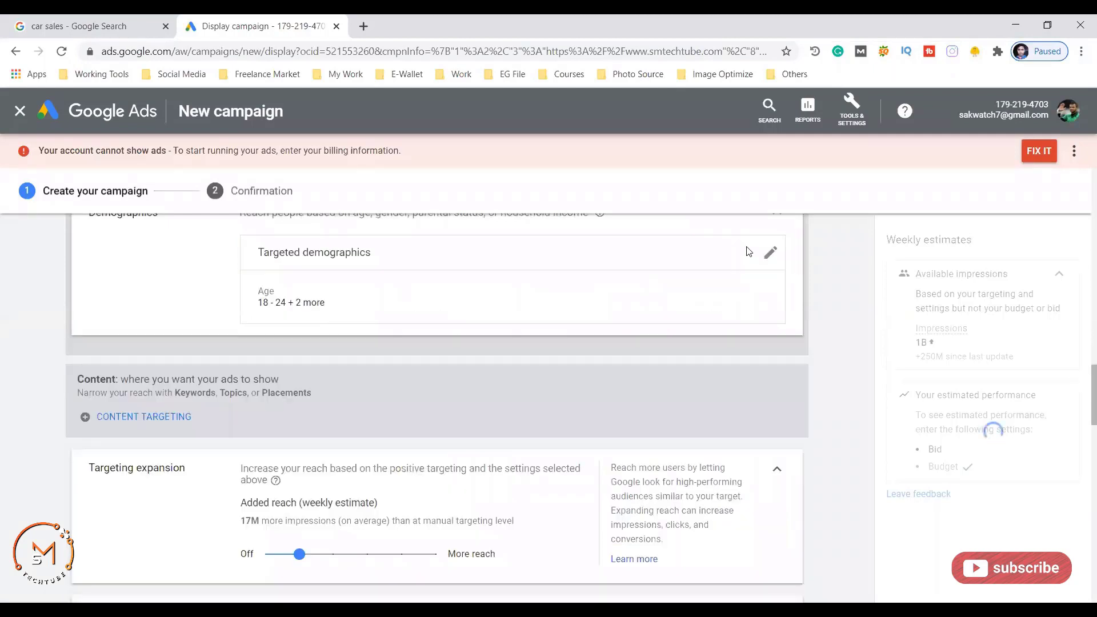
pyautogui.scroll(-2, 433, 357)
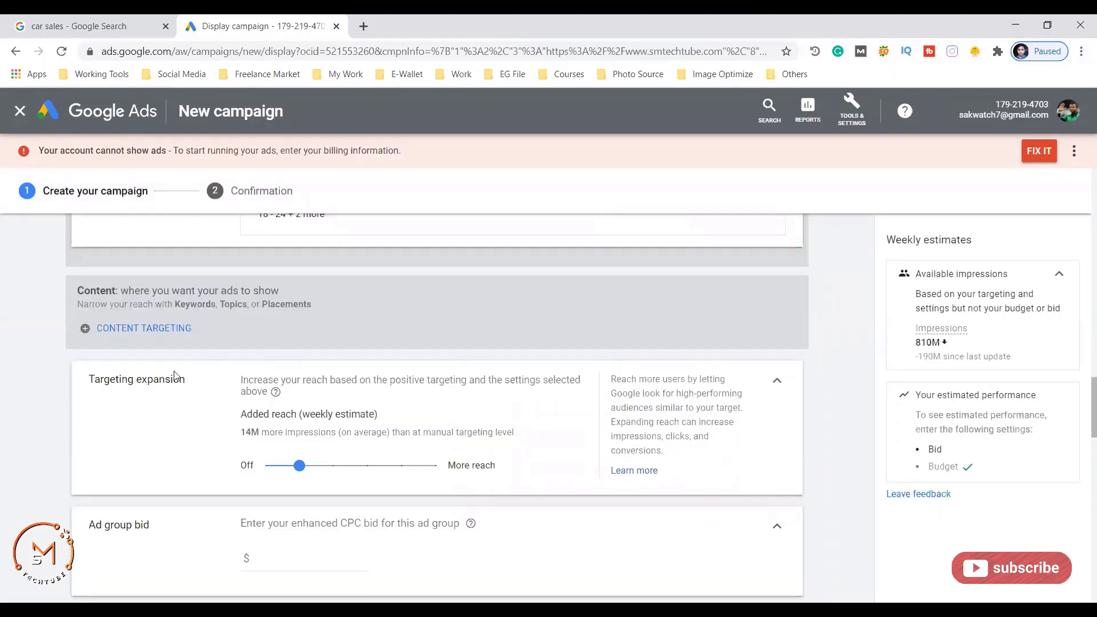
pyautogui.scroll(-2, 250, 334)
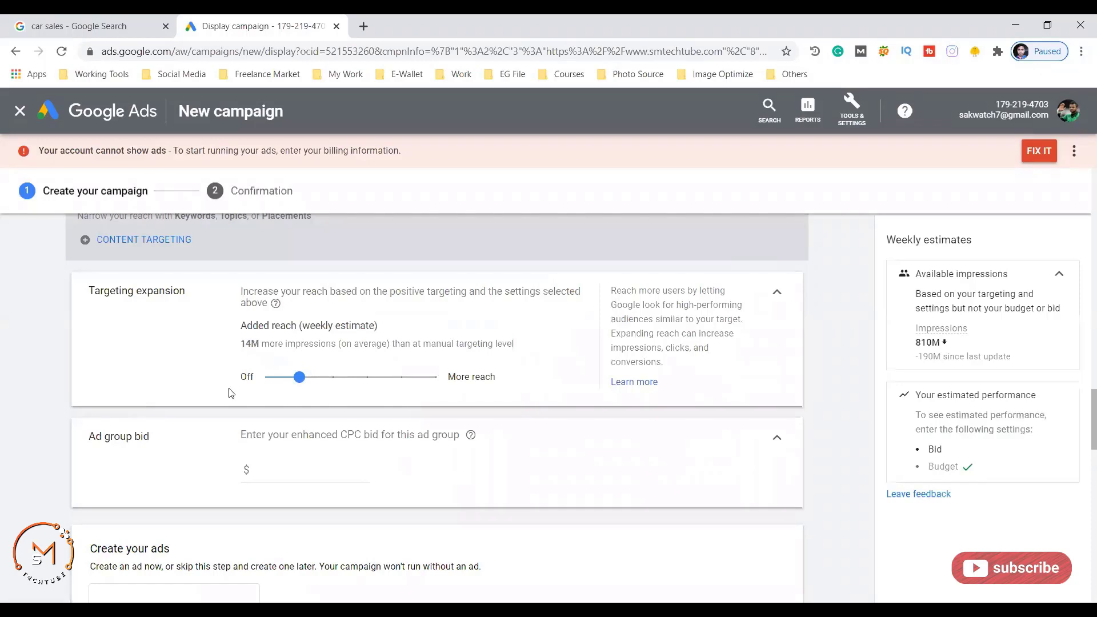
pyautogui.scroll(-2, 292, 384)
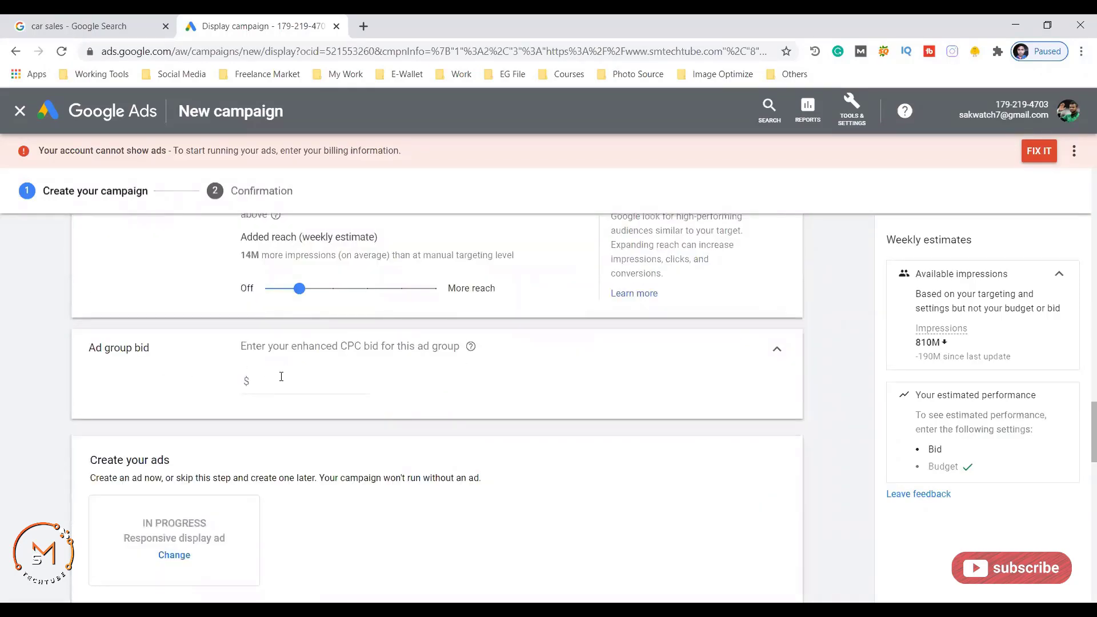
pyautogui.click(280, 380)
# - Review the weekly estimates, highlighting the $0.02 - $0.07 average CPC range
pyautogui.scroll(-4, 119, 373)
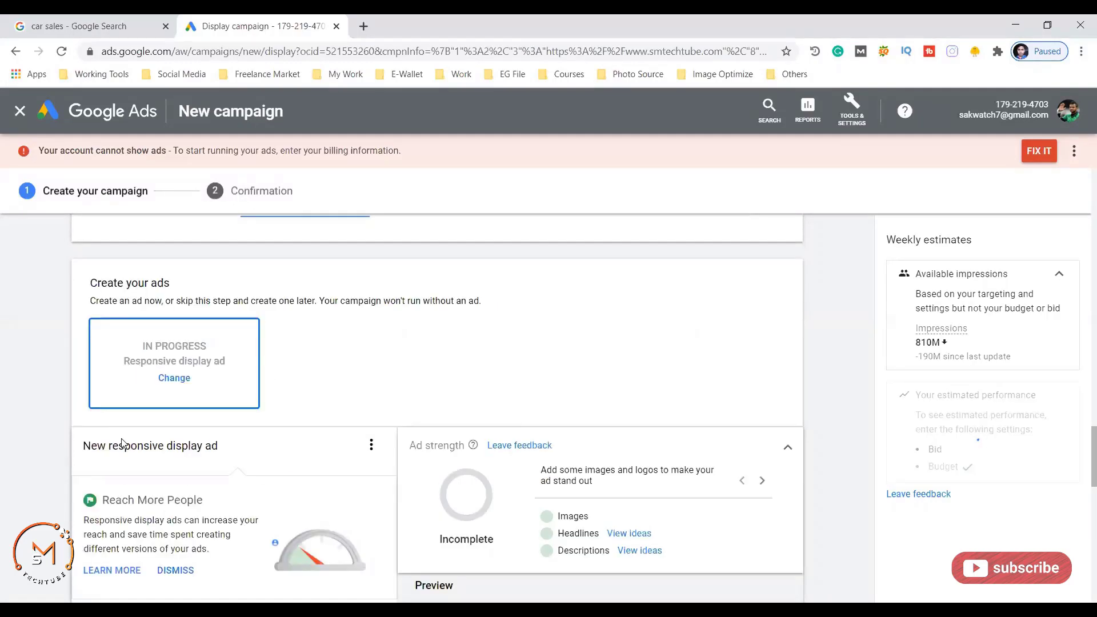
pyautogui.scroll(-2, 171, 340)
pyautogui.scroll(-2, 207, 334)
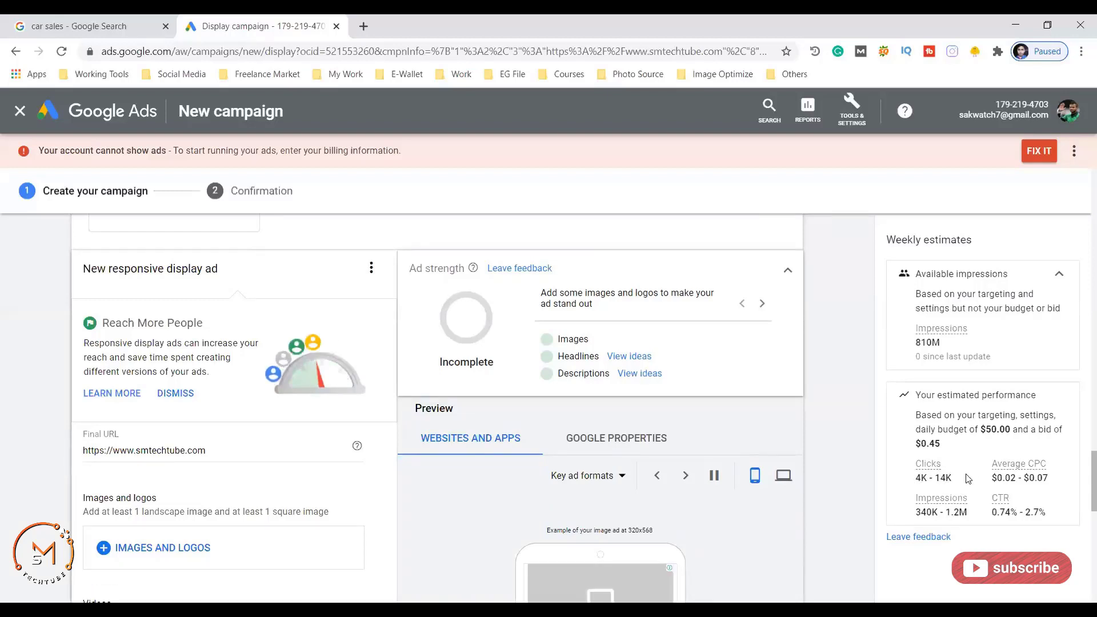
pyautogui.scroll(-2, 967, 475)
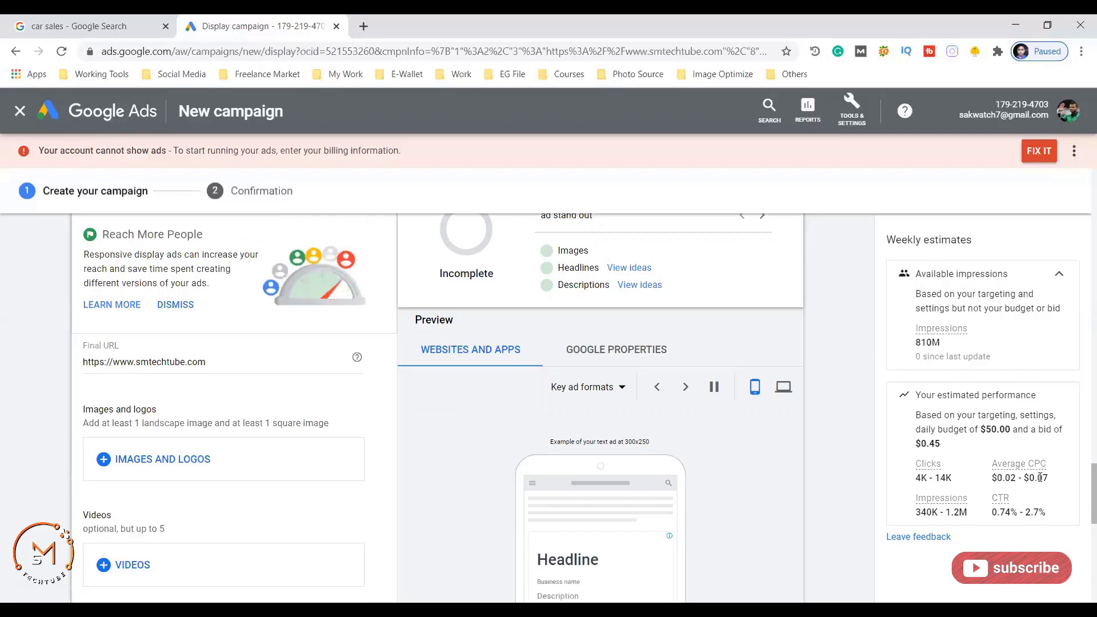
pyautogui.moveTo(992, 460); pyautogui.dragTo(1065, 486)
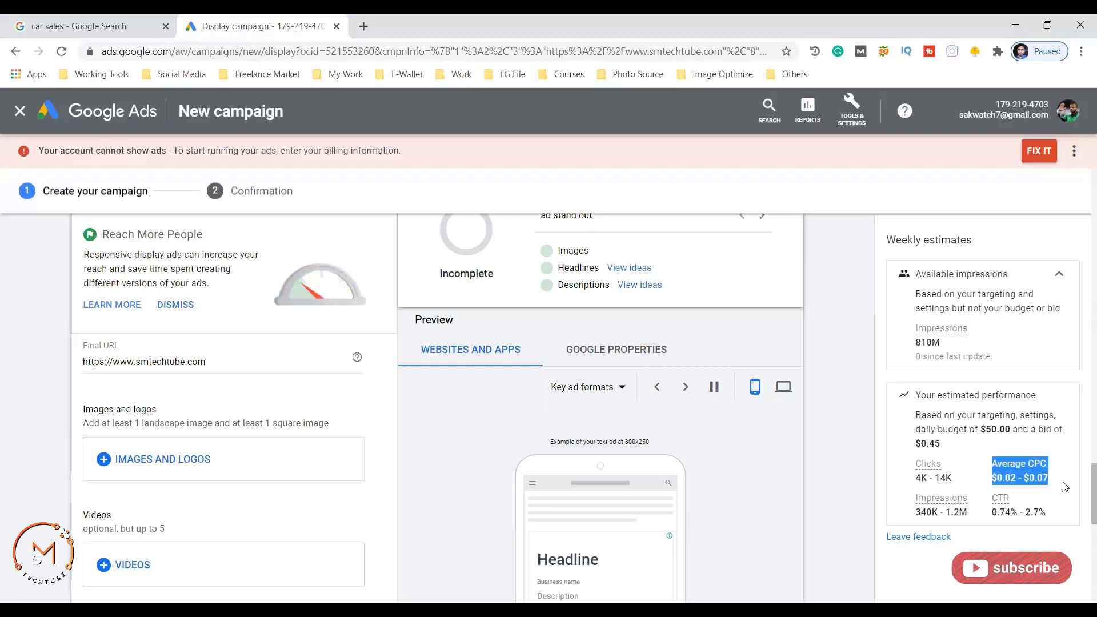
pyautogui.moveTo(1001, 460)
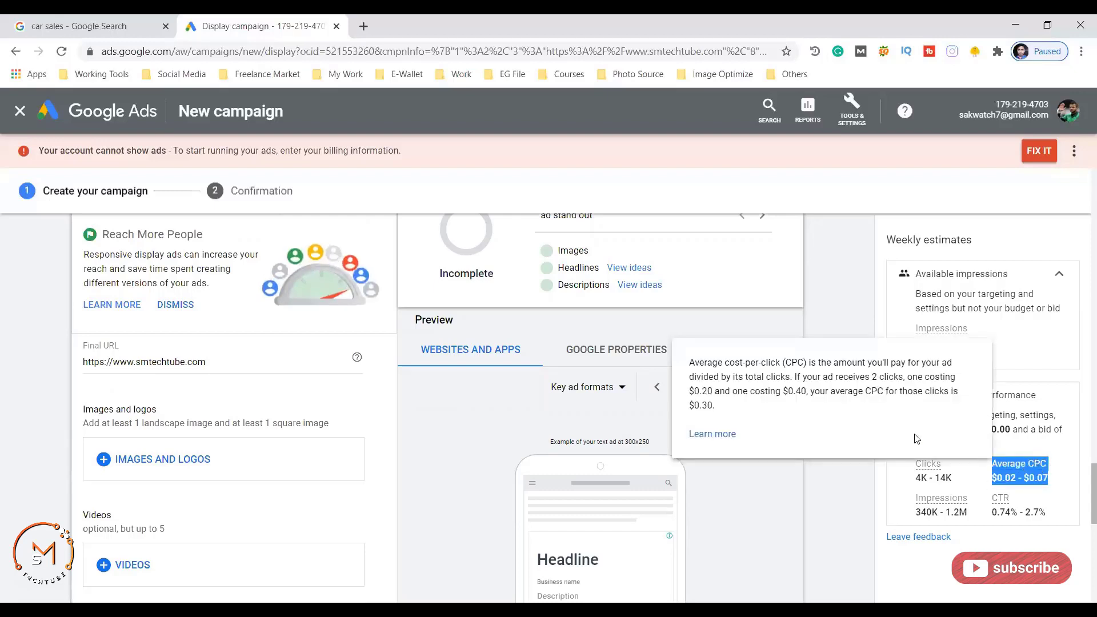
pyautogui.click(839, 503)
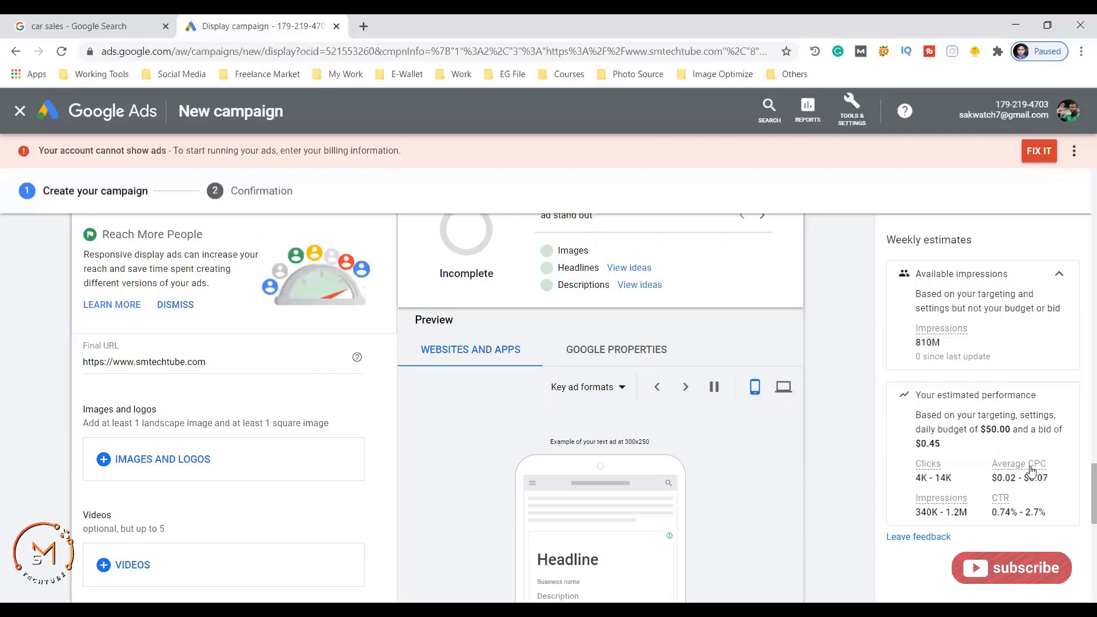
pyautogui.moveTo(1048, 479); pyautogui.dragTo(994, 482)
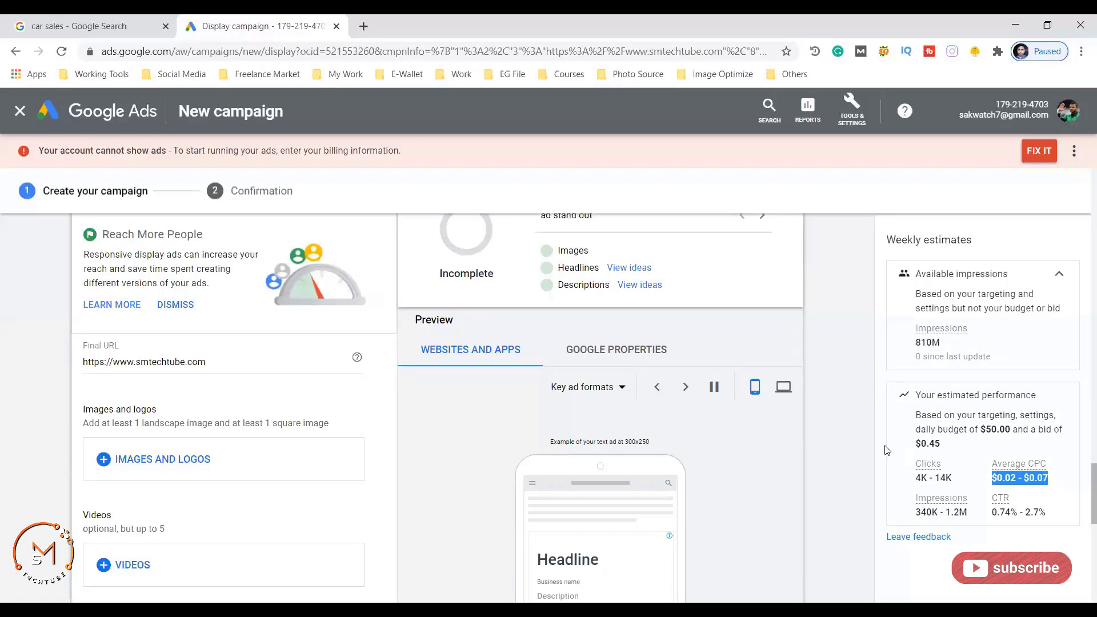
pyautogui.click(840, 433)
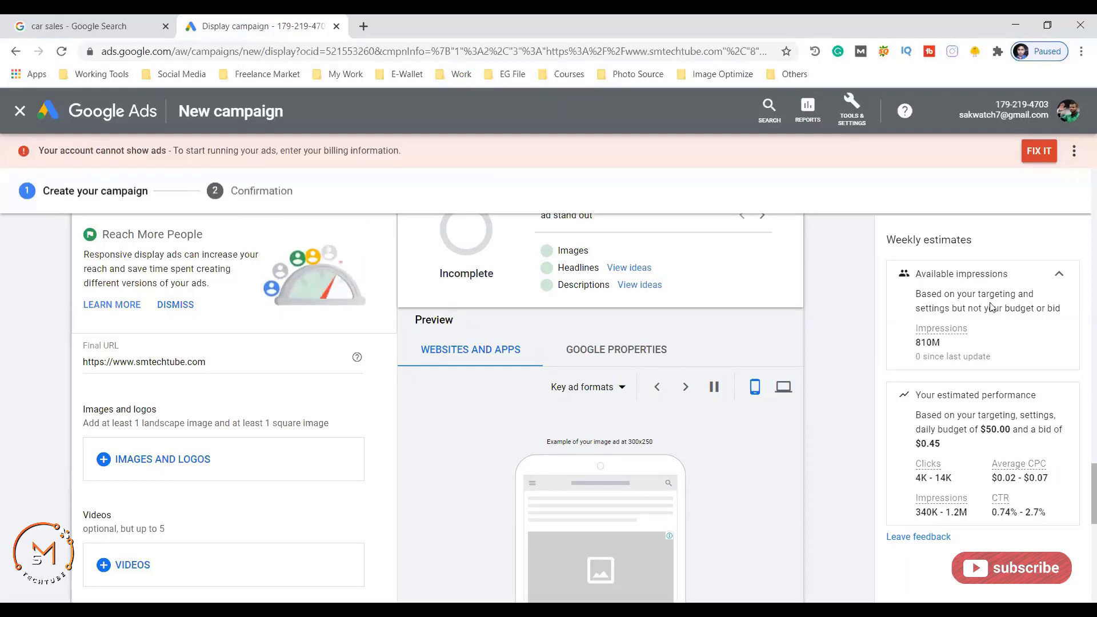
pyautogui.scroll(2, 573, 352)
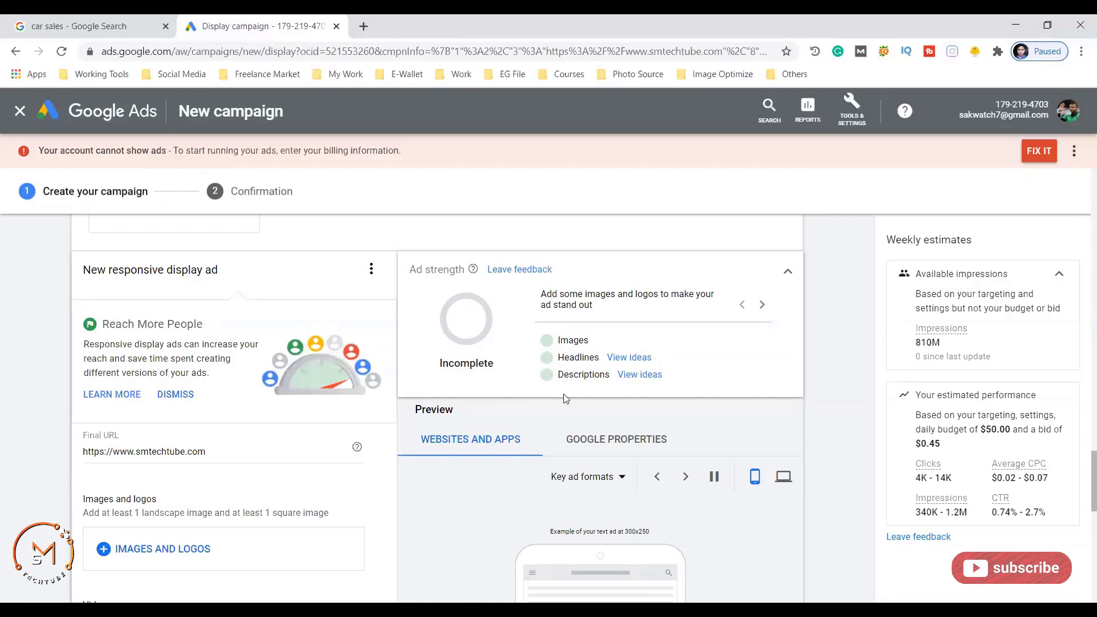
pyautogui.scroll(-2, 564, 398)
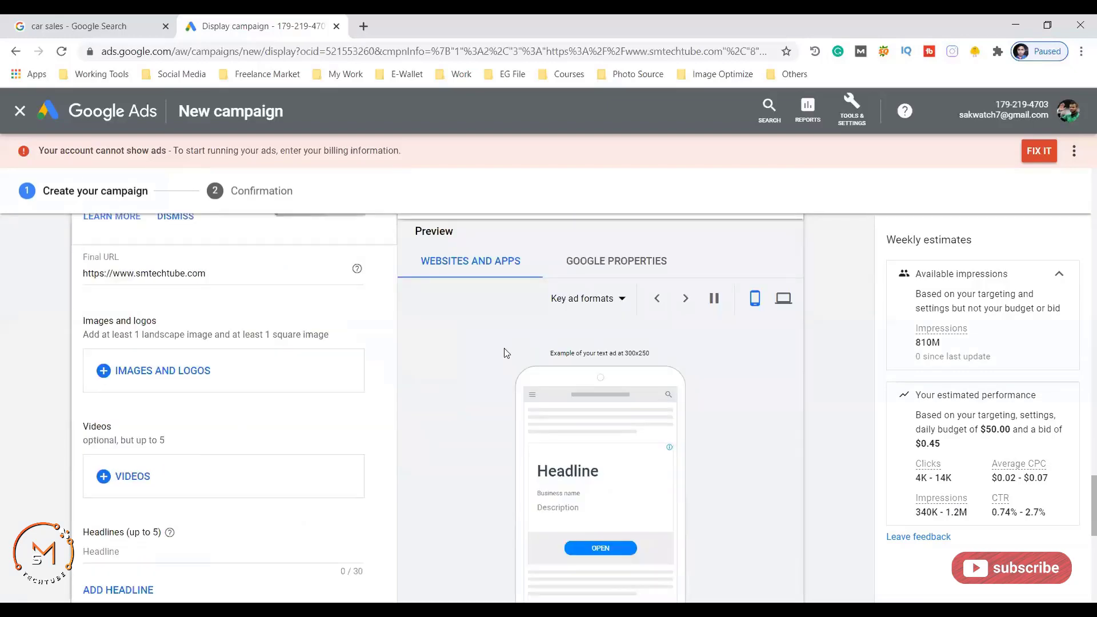
pyautogui.scroll(-1, 441, 343)
pyautogui.scroll(1, 454, 342)
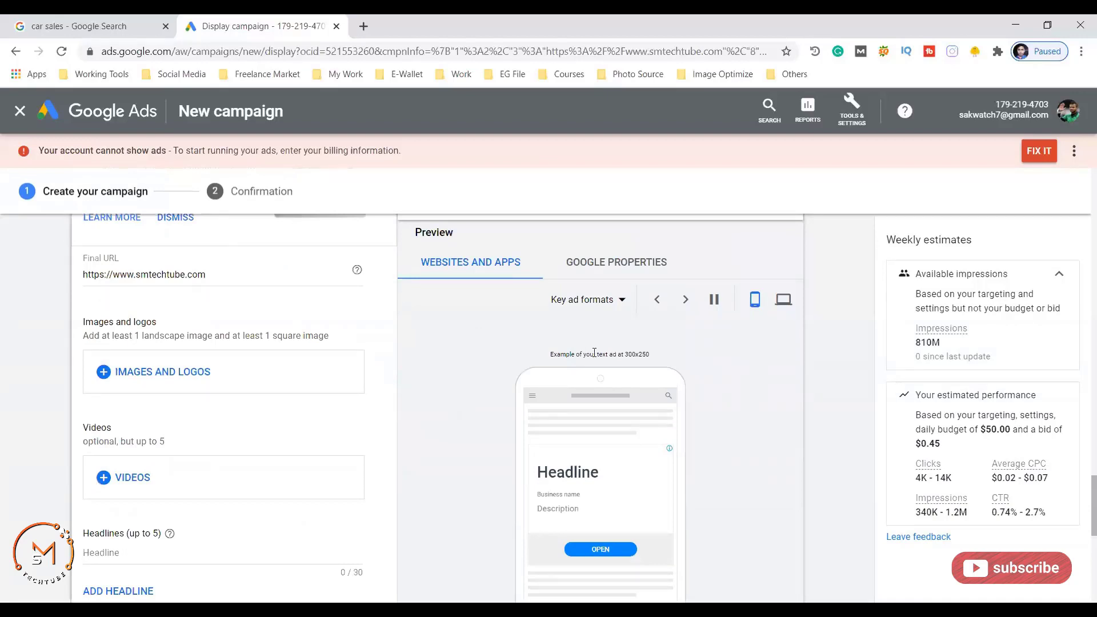
# - Leave the car sales search results and return to the Display campaign form tab
pyautogui.click(92, 26)
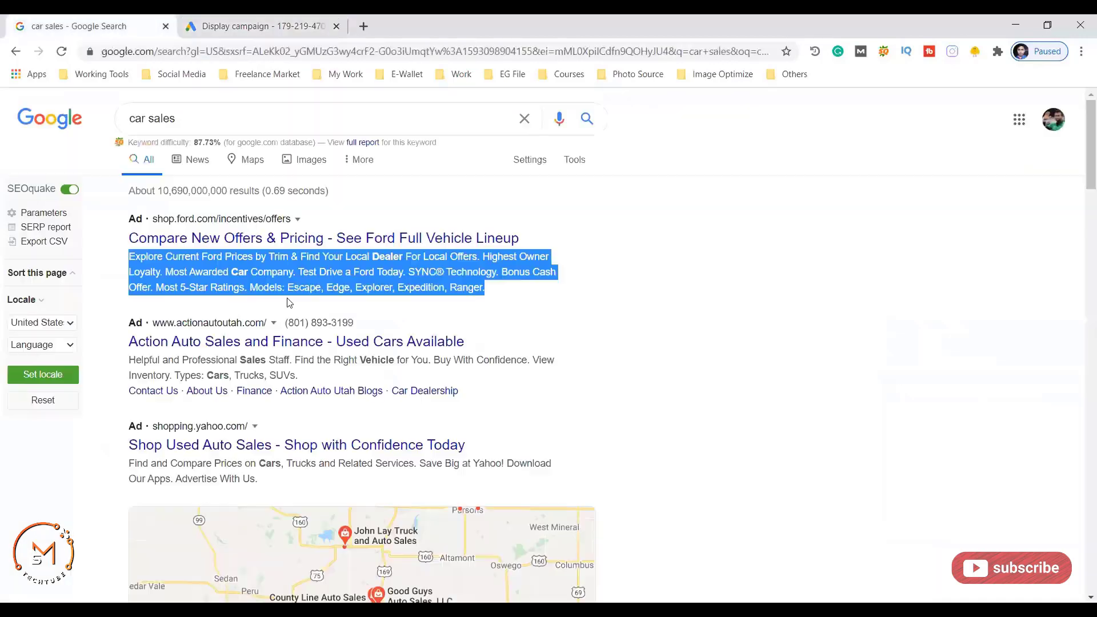
pyautogui.click(635, 276)
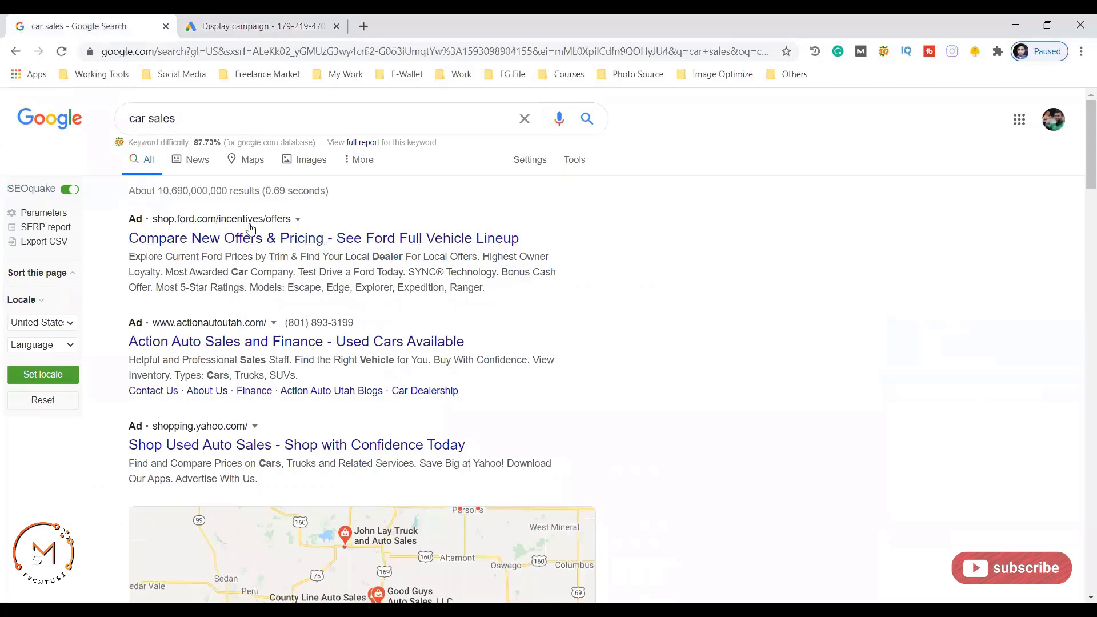
pyautogui.click(254, 24)
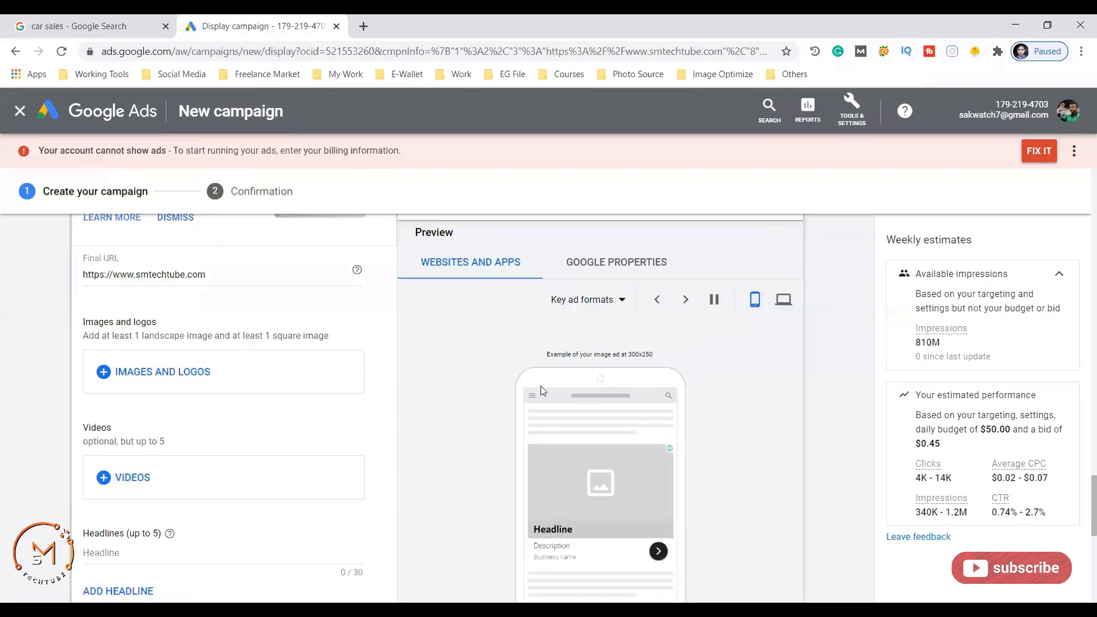
pyautogui.scroll(-2, 497, 367)
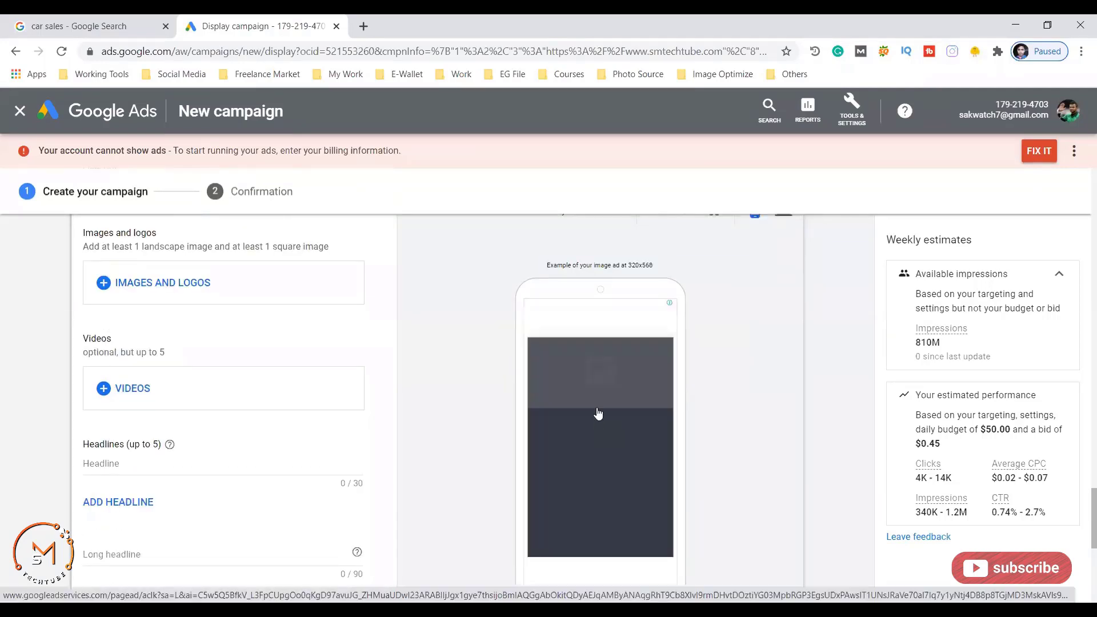
pyautogui.scroll(-1, 602, 402)
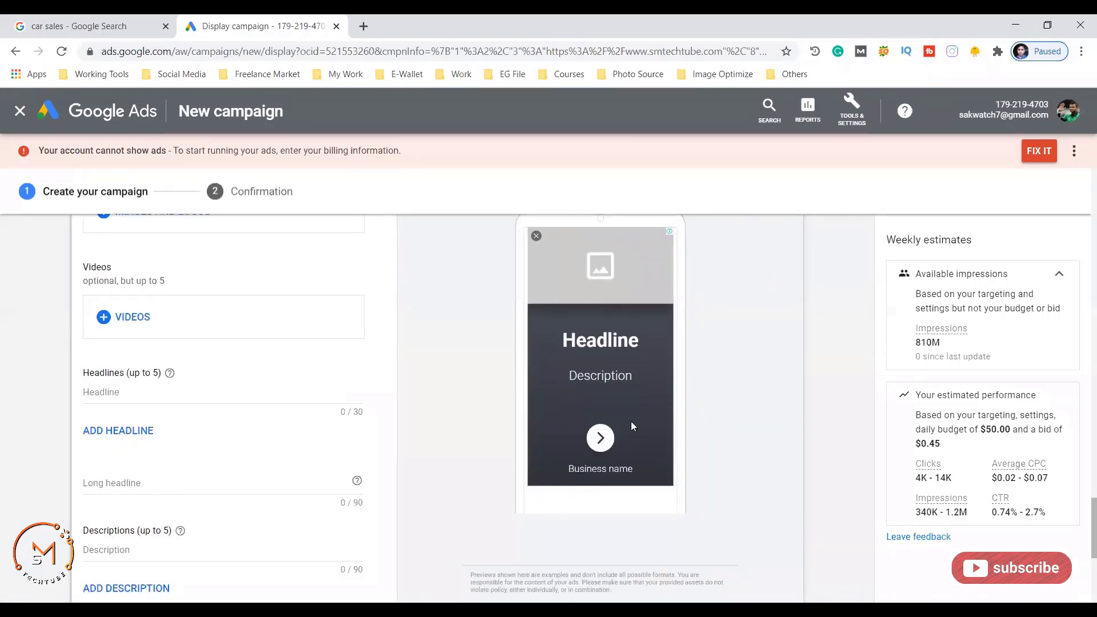
pyautogui.scroll(3, 624, 402)
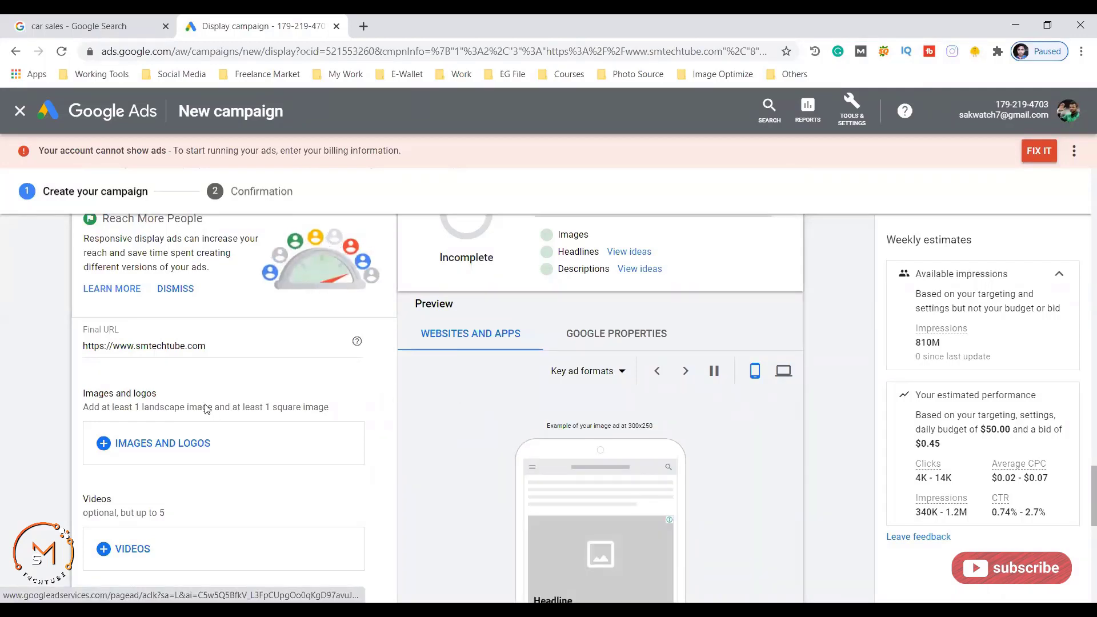
pyautogui.scroll(-1, 200, 395)
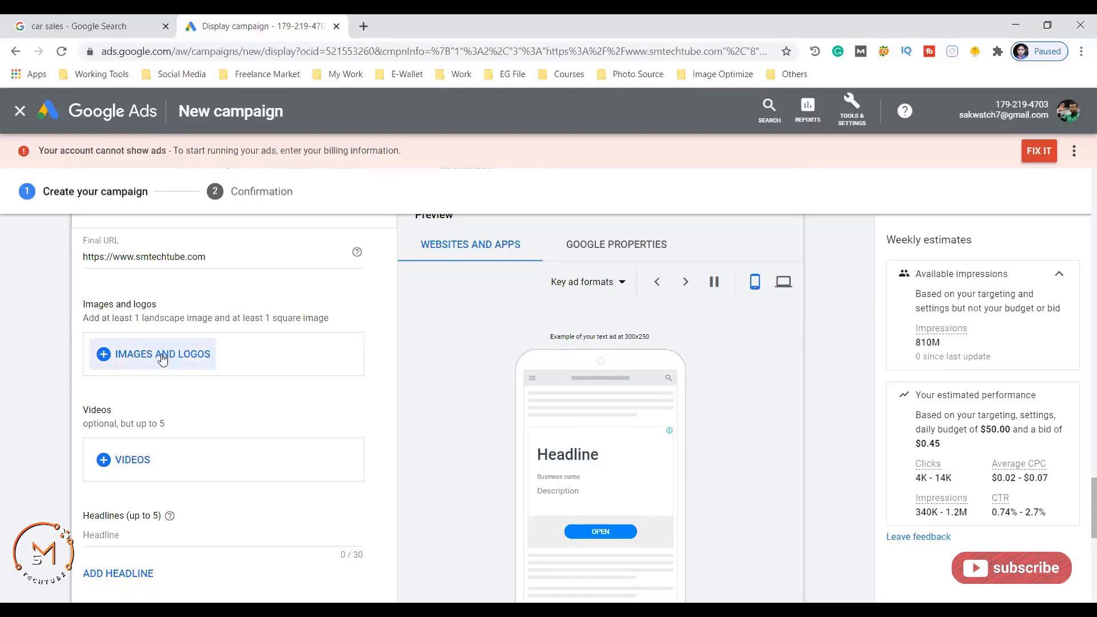
# - Upload startup-849805_1920.jpg from the computer as an ad image and save the selection
pyautogui.click(163, 356)
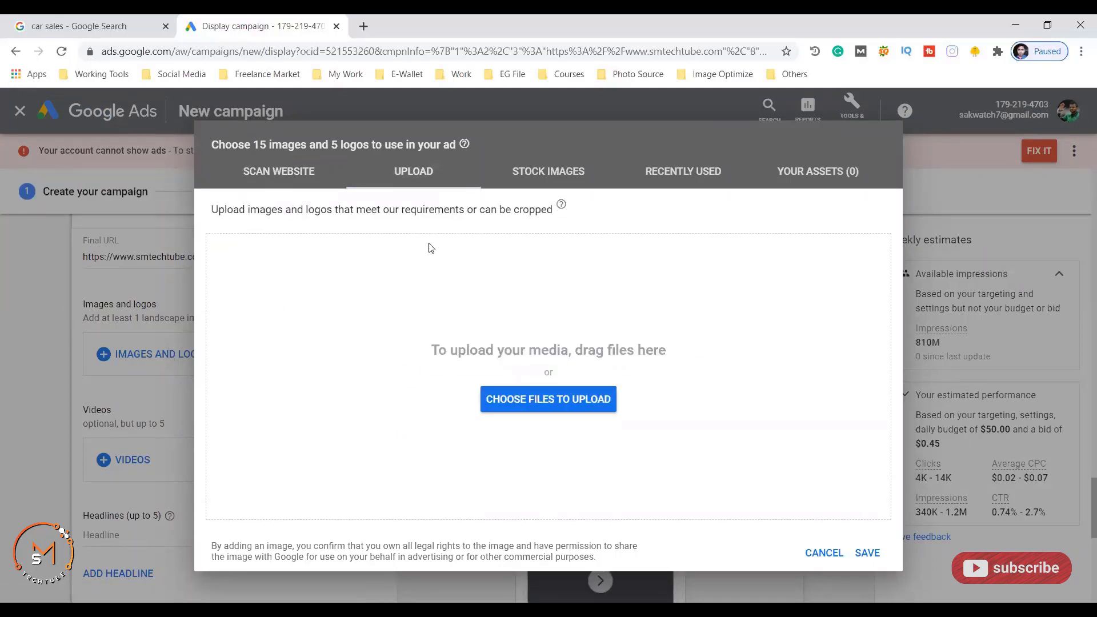
pyautogui.click(524, 403)
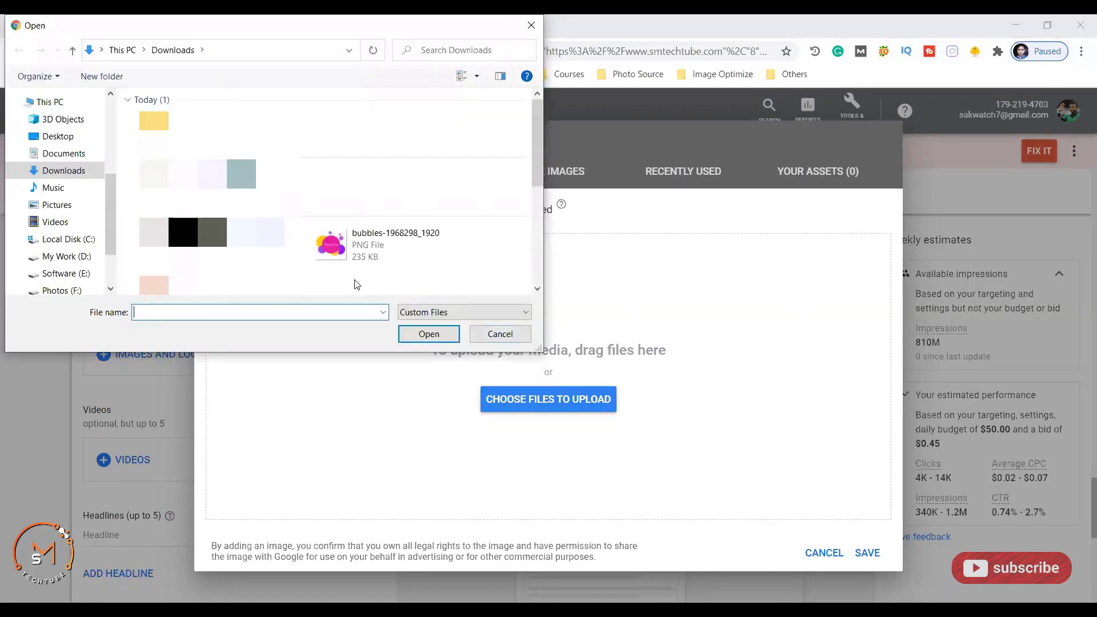
pyautogui.click(334, 261)
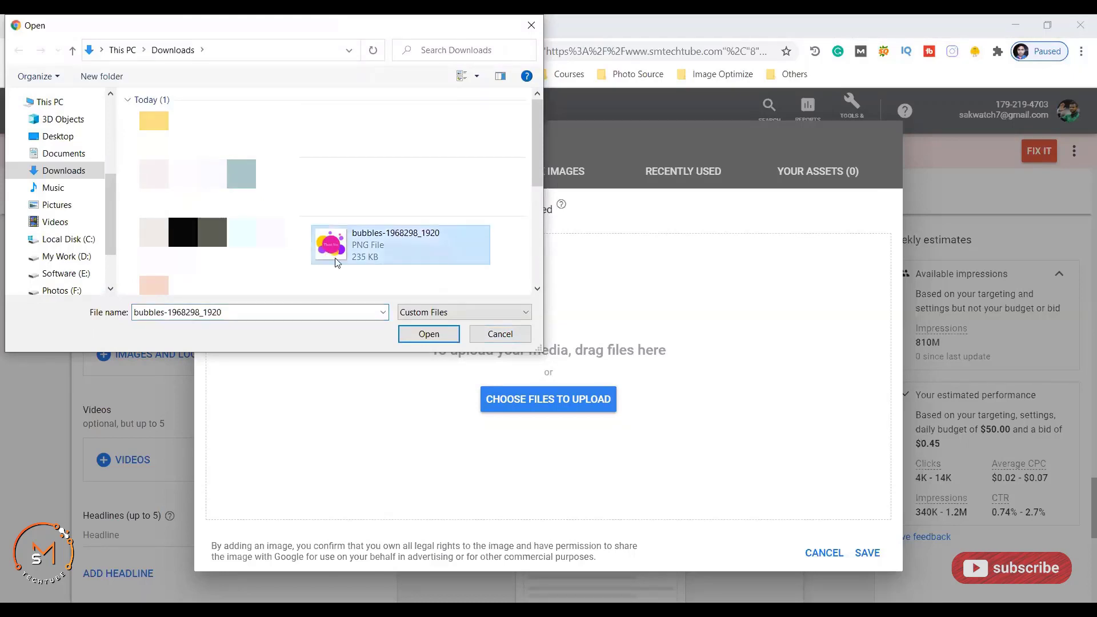
pyautogui.click(429, 335)
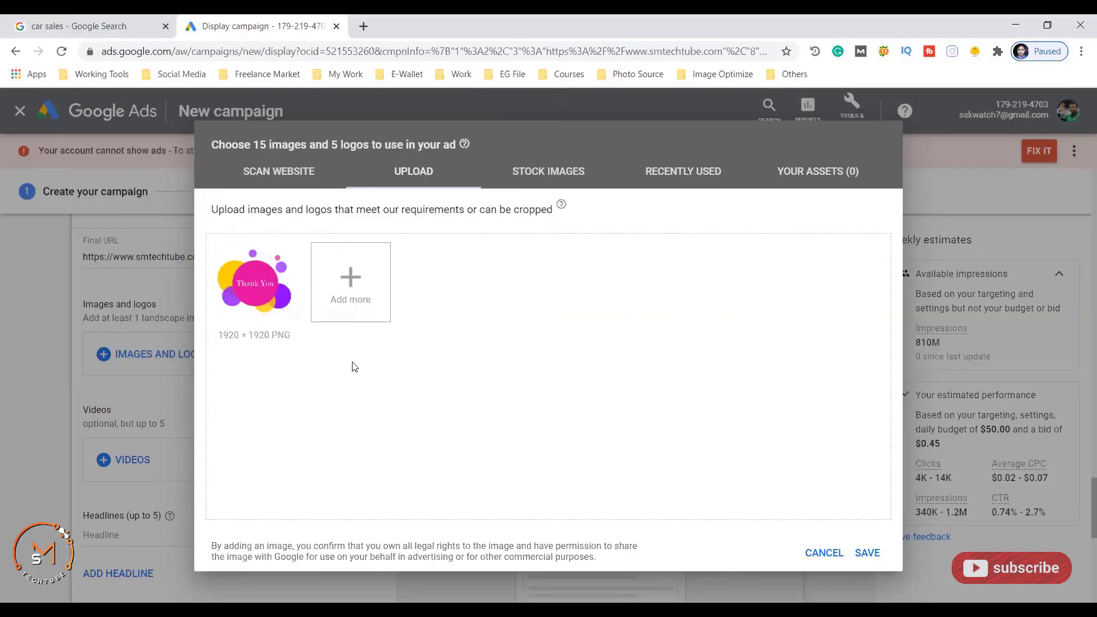
pyautogui.click(867, 553)
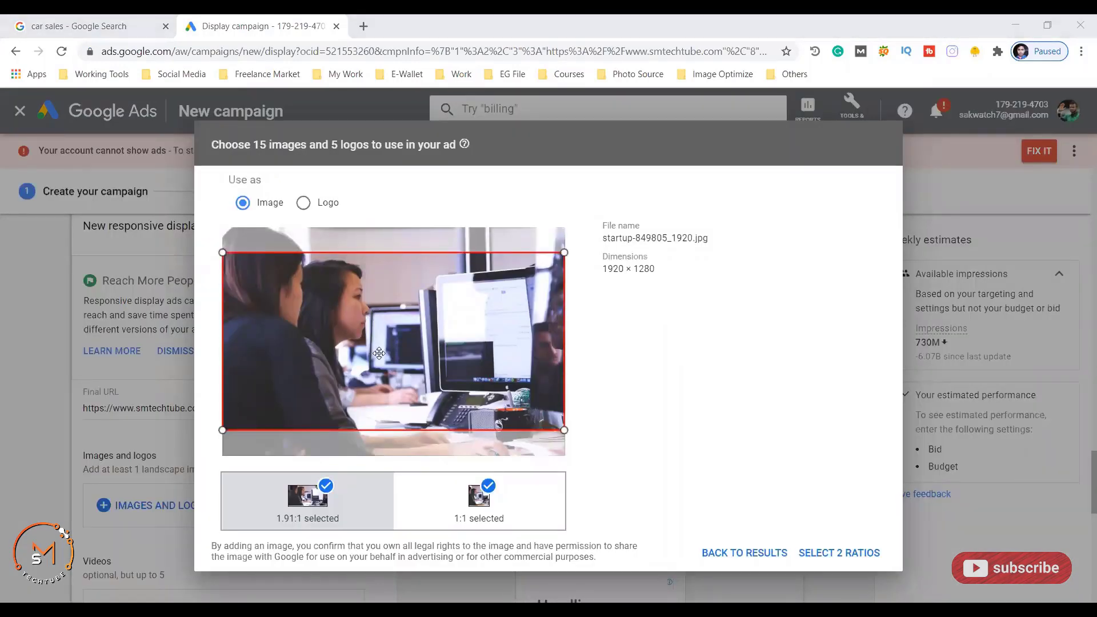
# - Raise the 1.91:1 crop on the office photo, then frame the 1:1 crop on the woman at her computer
pyautogui.moveTo(379, 353); pyautogui.dragTo(381, 329)
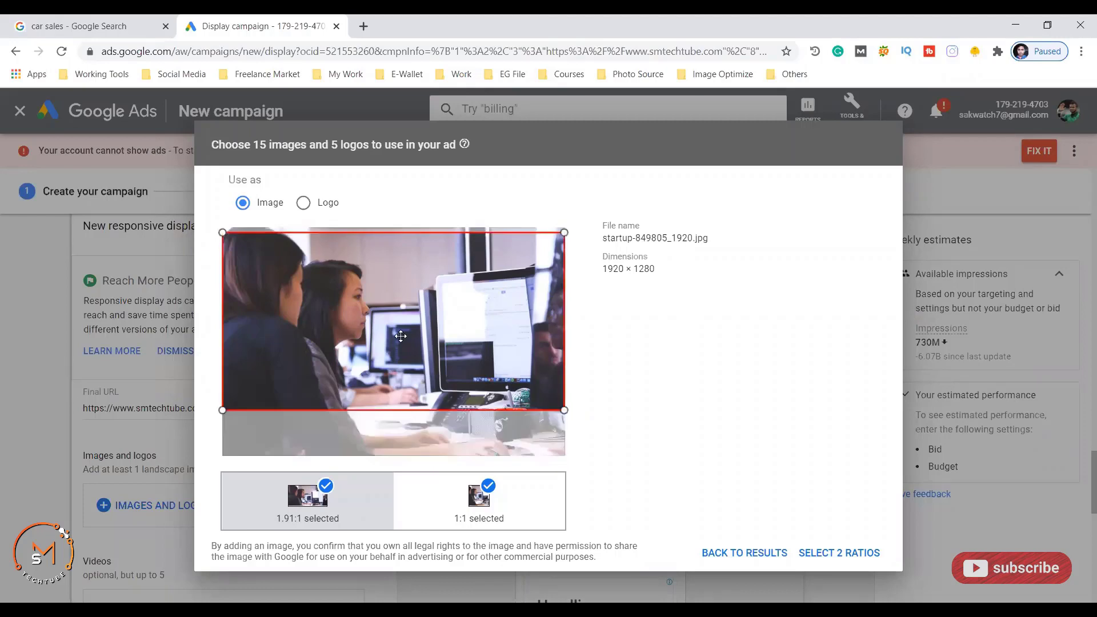
pyautogui.moveTo(409, 317)
pyautogui.mouseDown()
pyautogui.moveTo(399, 335)
pyautogui.moveTo(389, 314)
pyautogui.mouseUp()
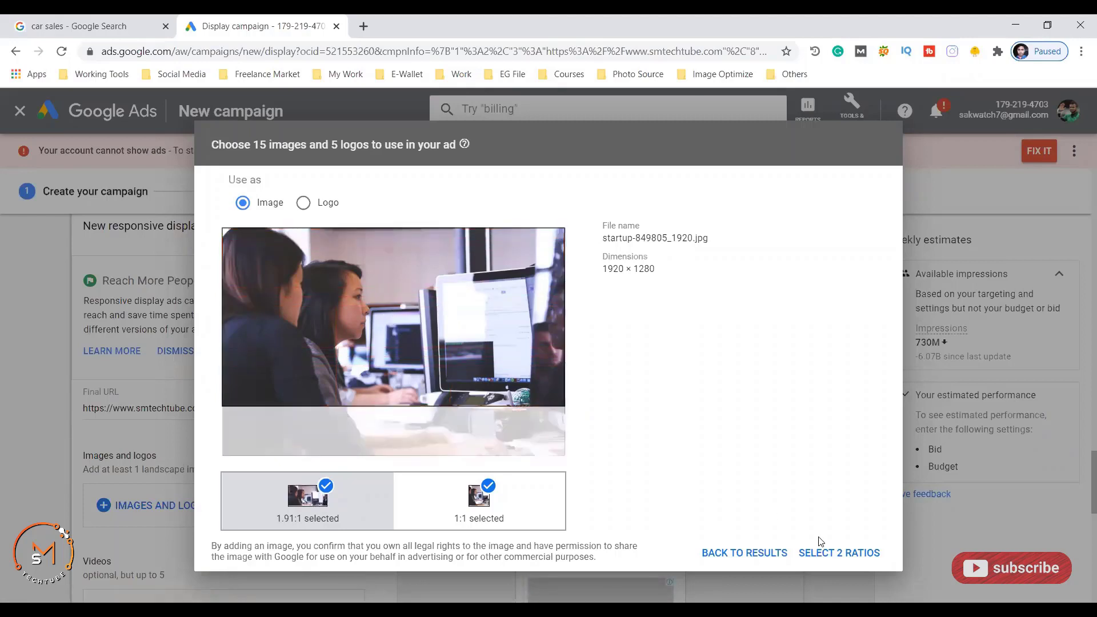
pyautogui.click(824, 559)
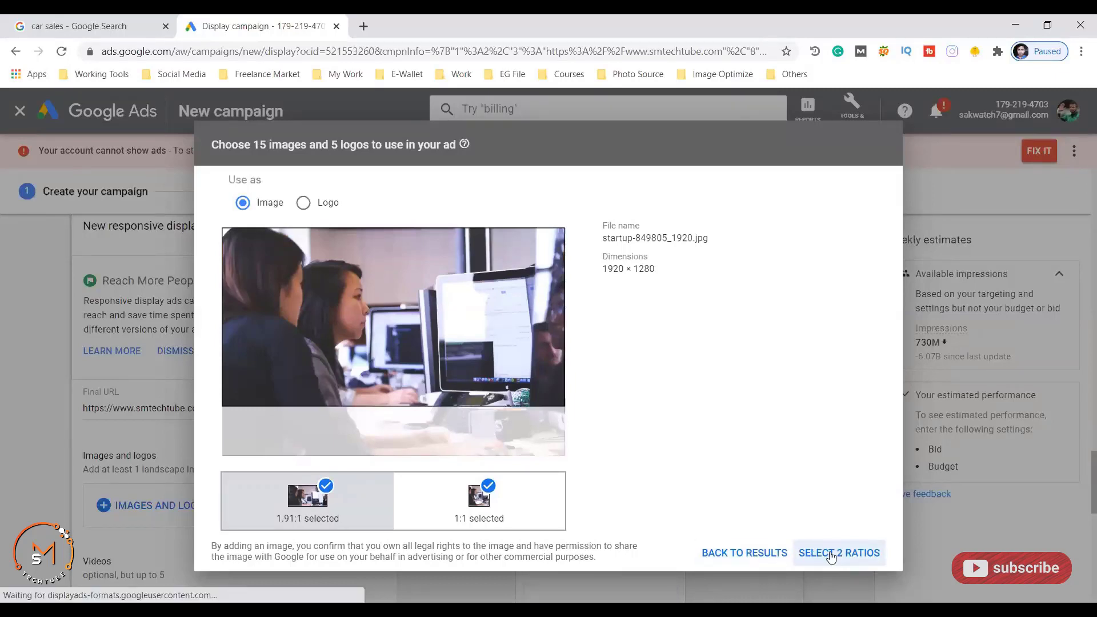
pyautogui.click(483, 504)
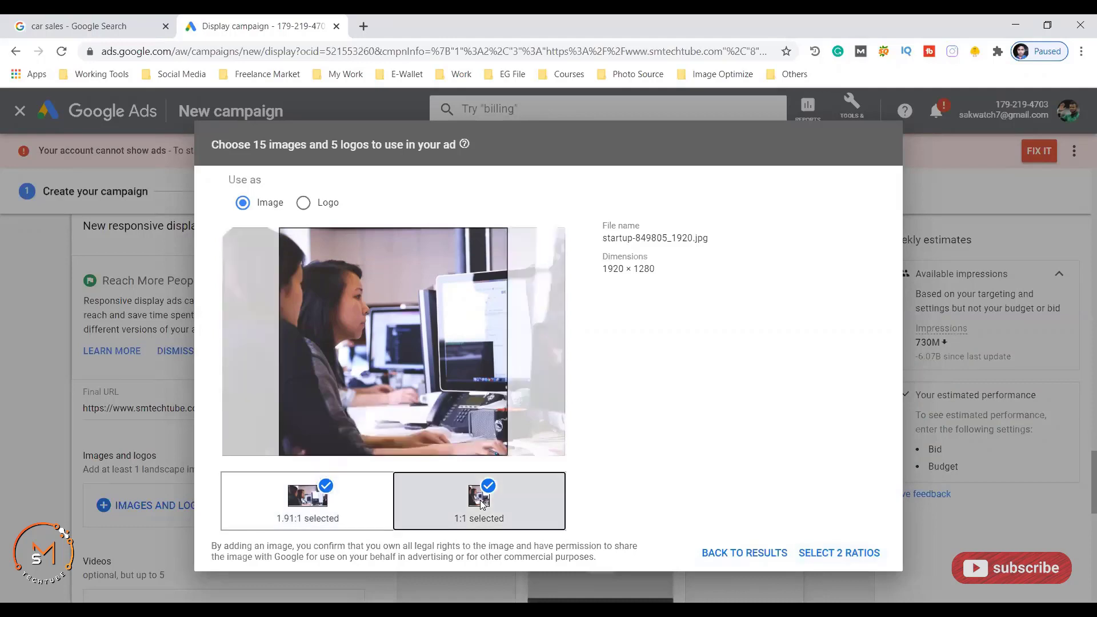
pyautogui.moveTo(392, 376); pyautogui.dragTo(444, 368)
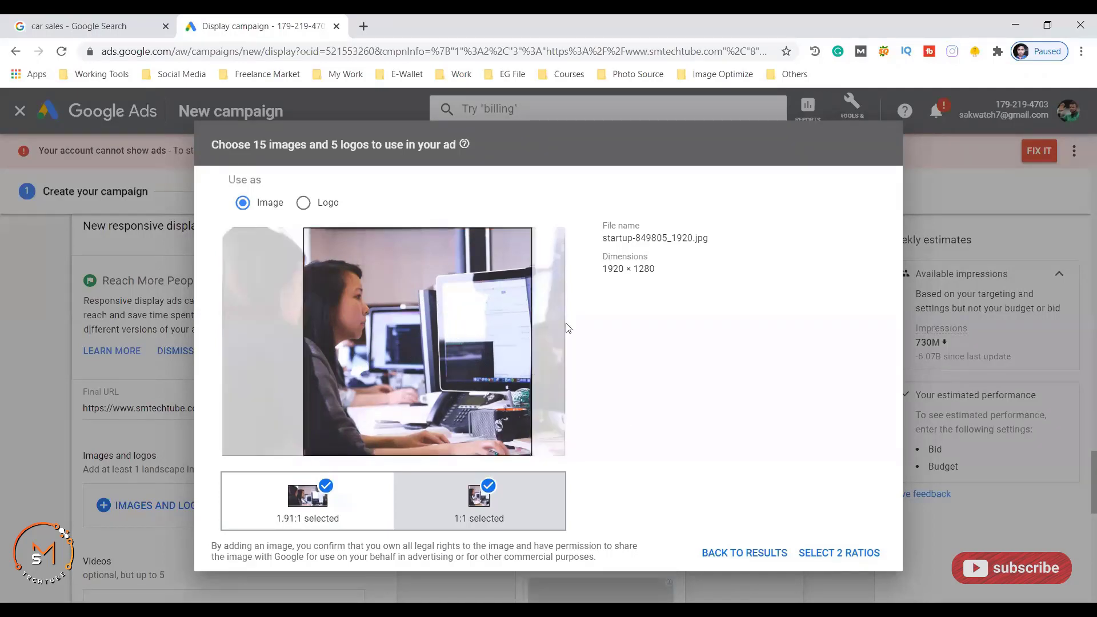
# - Confirm both the 1.91:1 and 1:1 crops and save the office photo to the ad
pyautogui.click(848, 560)
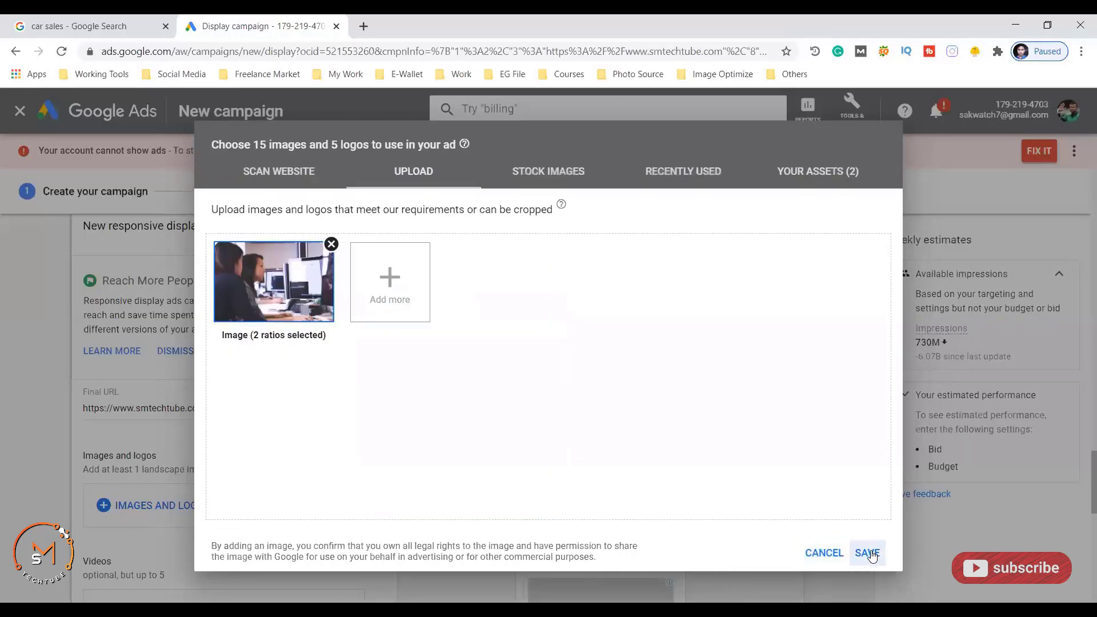
pyautogui.click(868, 553)
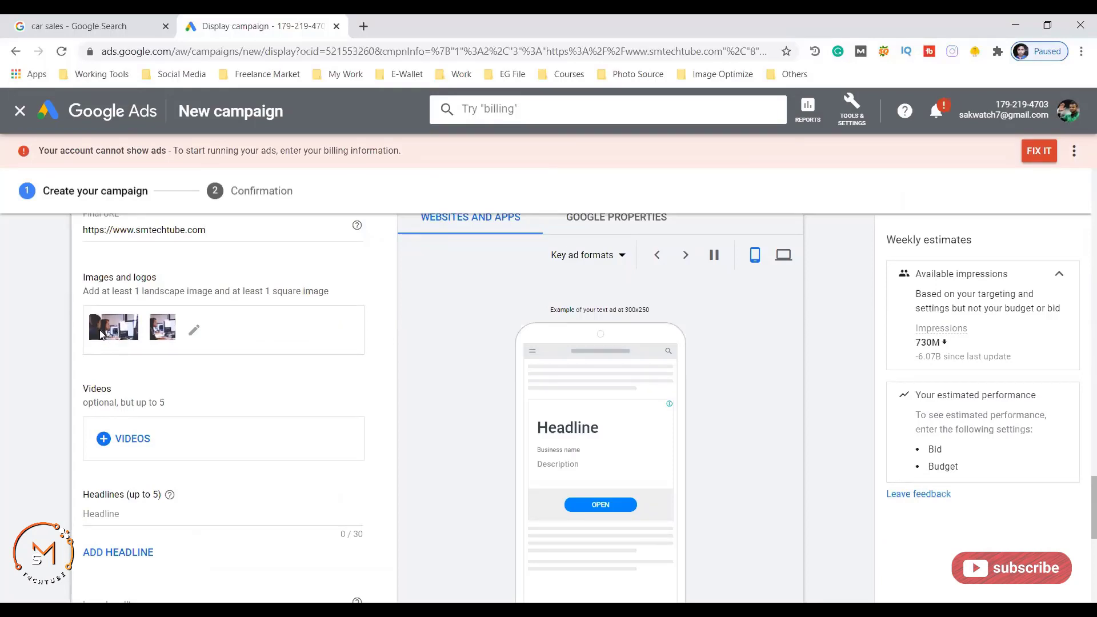
pyautogui.scroll(1, 265, 311)
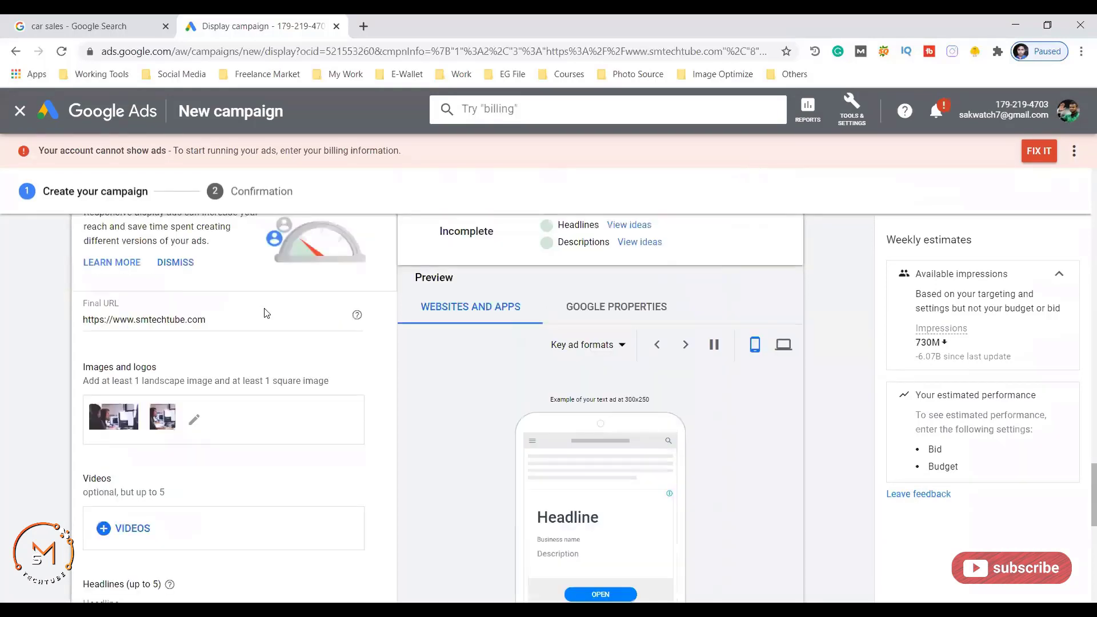
pyautogui.scroll(-3, 265, 311)
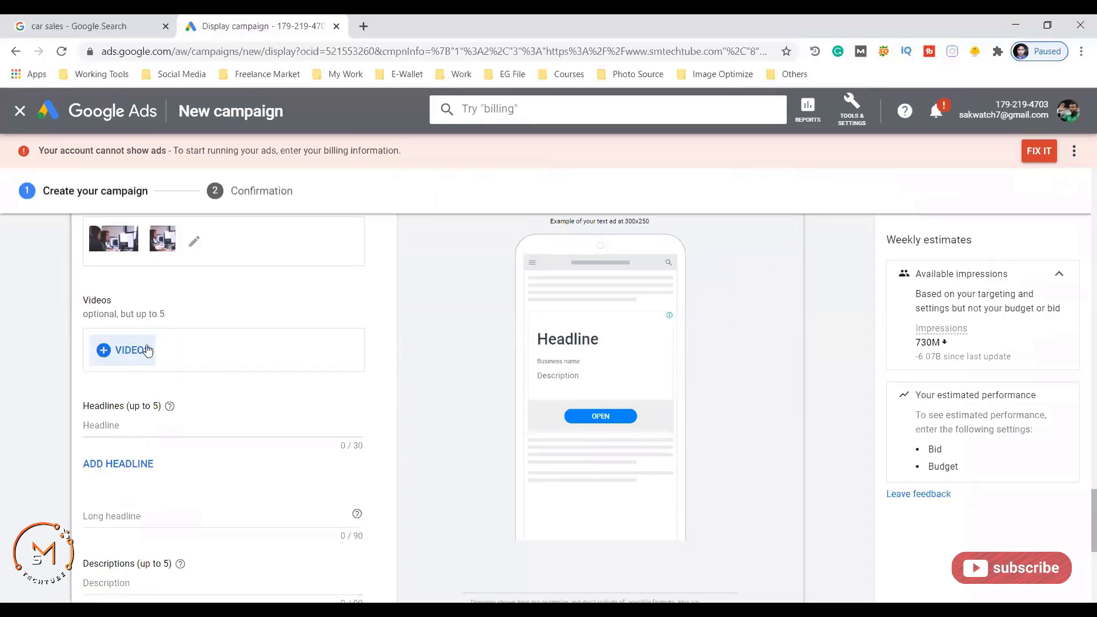
pyautogui.scroll(-1, 227, 354)
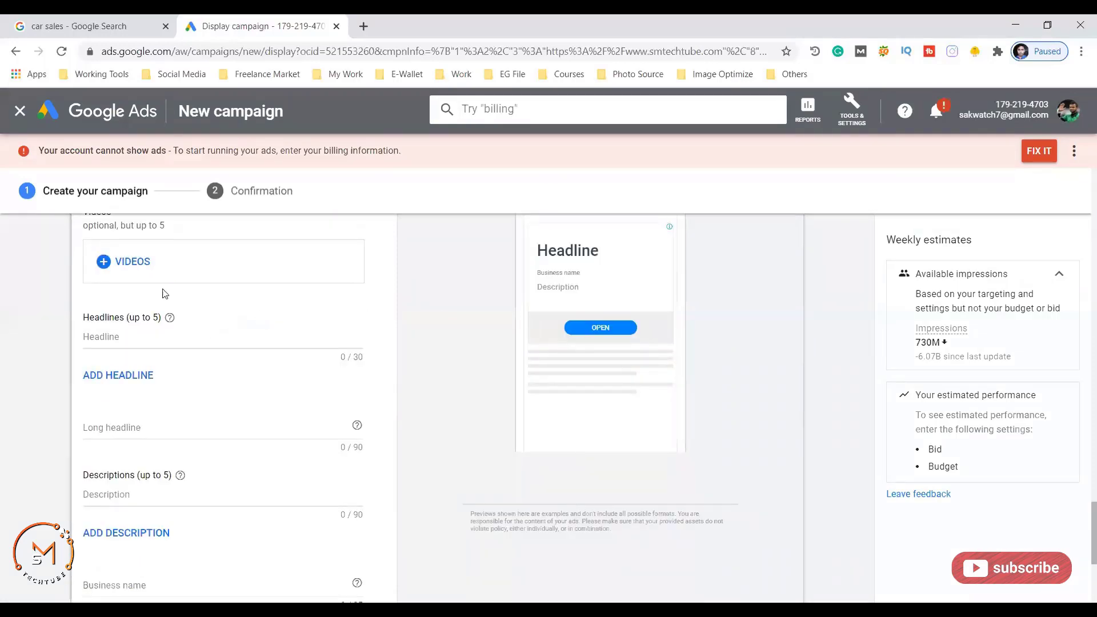
# - Add the suggested headline 'Samsung Galaxy A50s starts' and begin a second headline
pyautogui.click(143, 336)
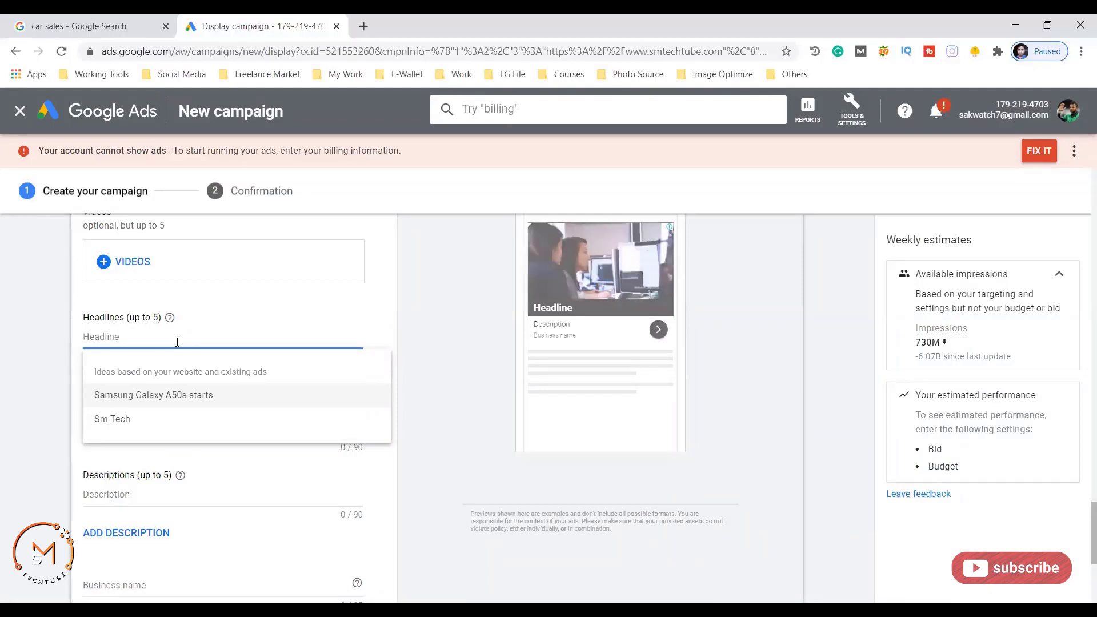
pyautogui.click(158, 399)
pyautogui.scroll(1, 330, 404)
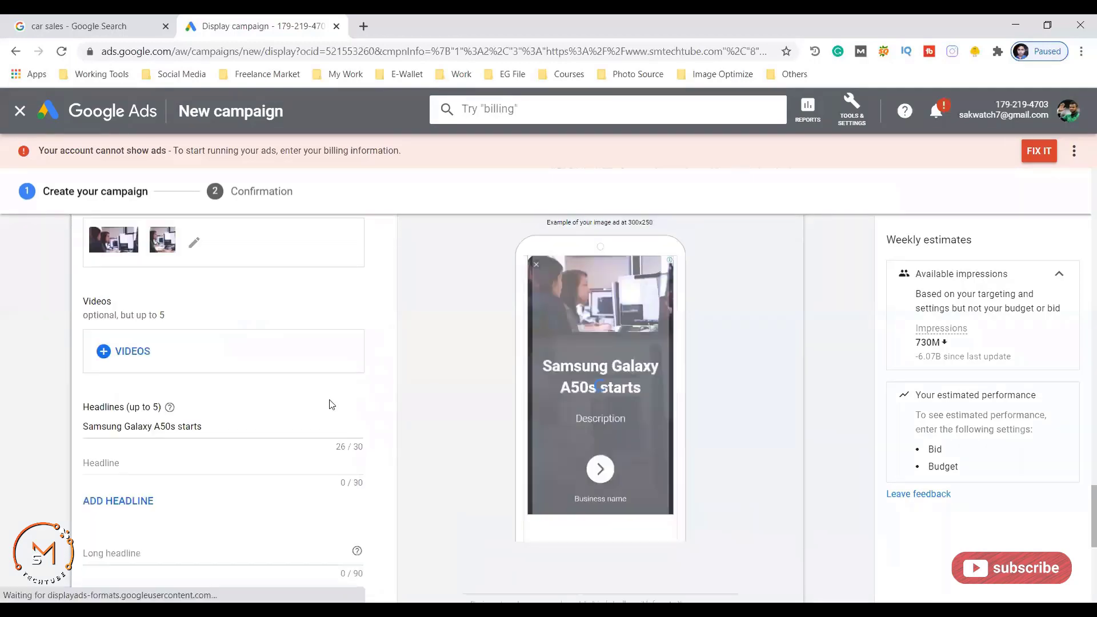
pyautogui.scroll(-2, 120, 416)
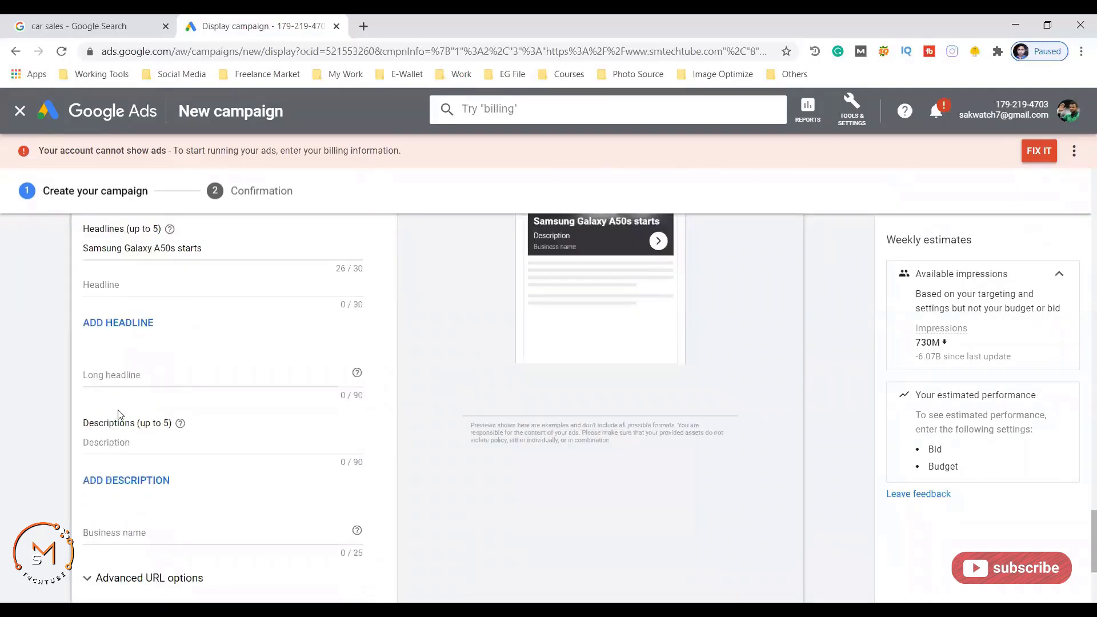
pyautogui.click(161, 280)
pyautogui.click(128, 285)
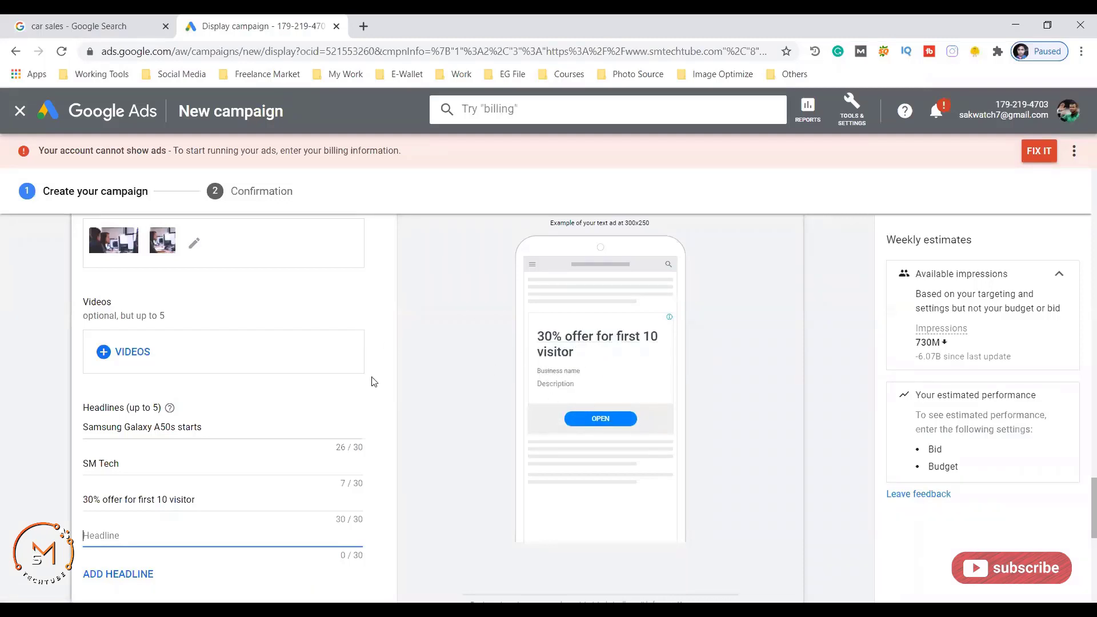
# - Review the ad's image selection without changes and move to the empty headline slot
pyautogui.click(195, 244)
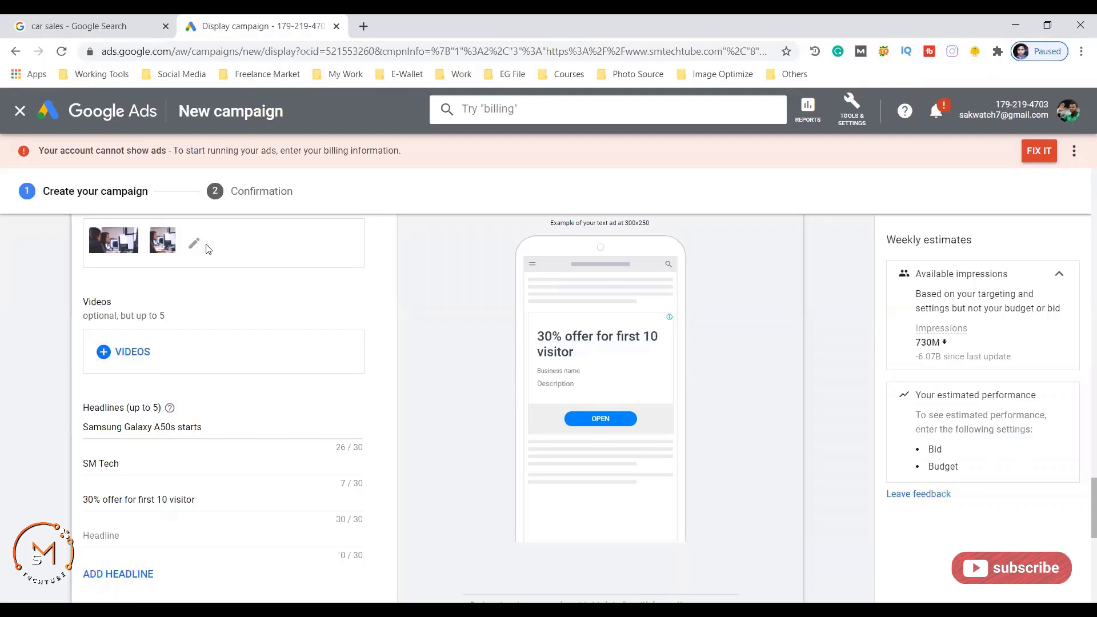
pyautogui.click(823, 552)
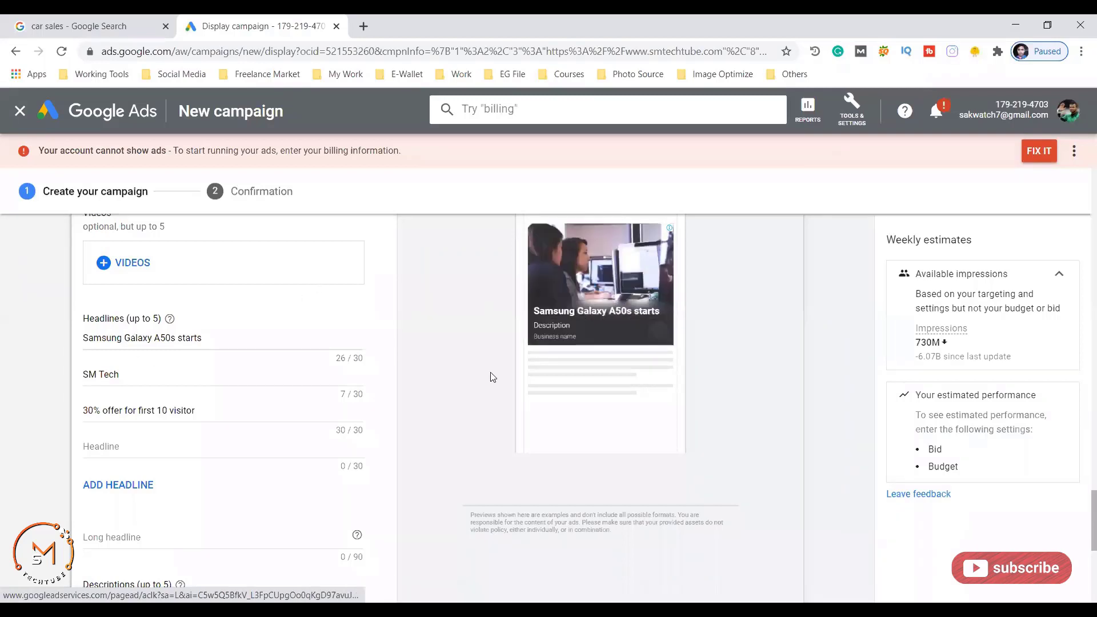
pyautogui.scroll(-3, 125, 303)
pyautogui.click(126, 302)
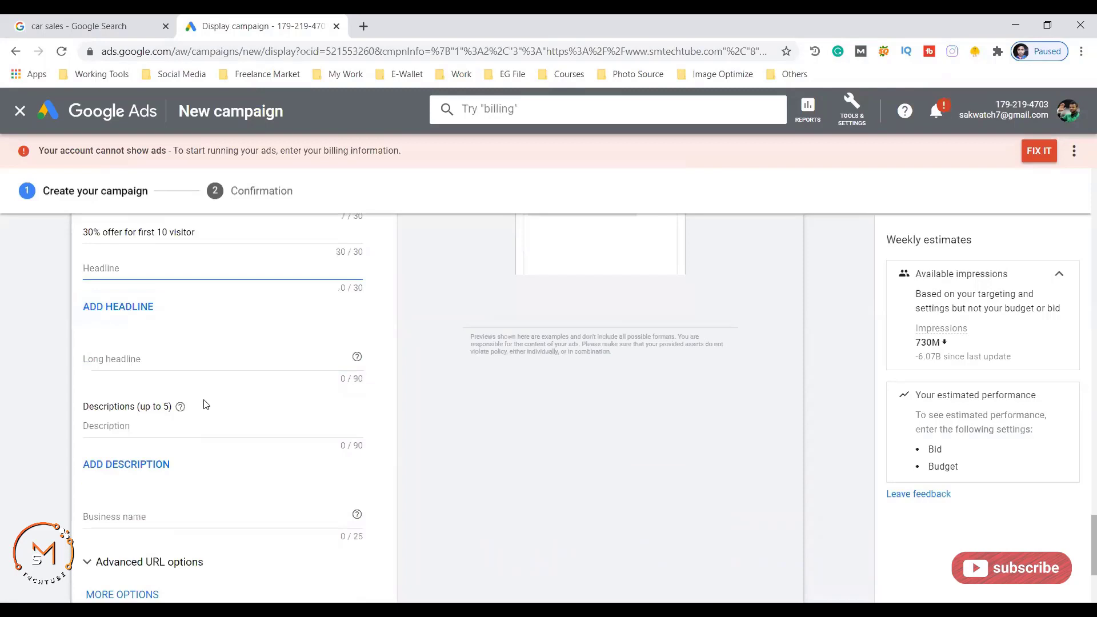
# - Paste the description sentence into the ad's Description field
pyautogui.click(132, 426)
pyautogui.write('We are offering 30% flat offer for first 10 visitor.')
pyautogui.scroll(3, 264, 456)
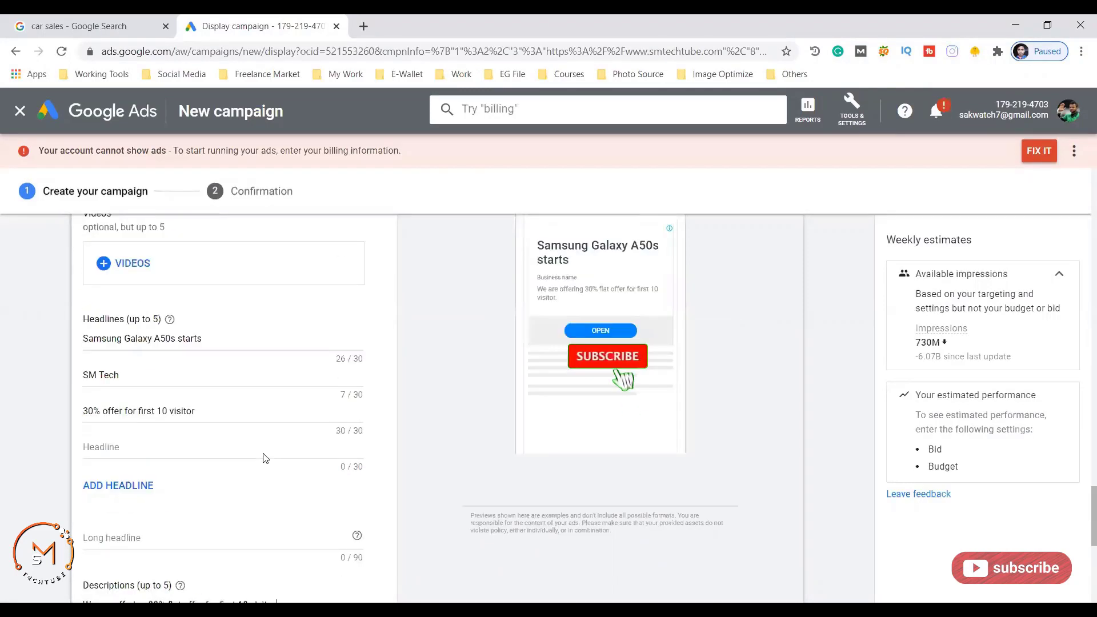
pyautogui.scroll(2, 217, 441)
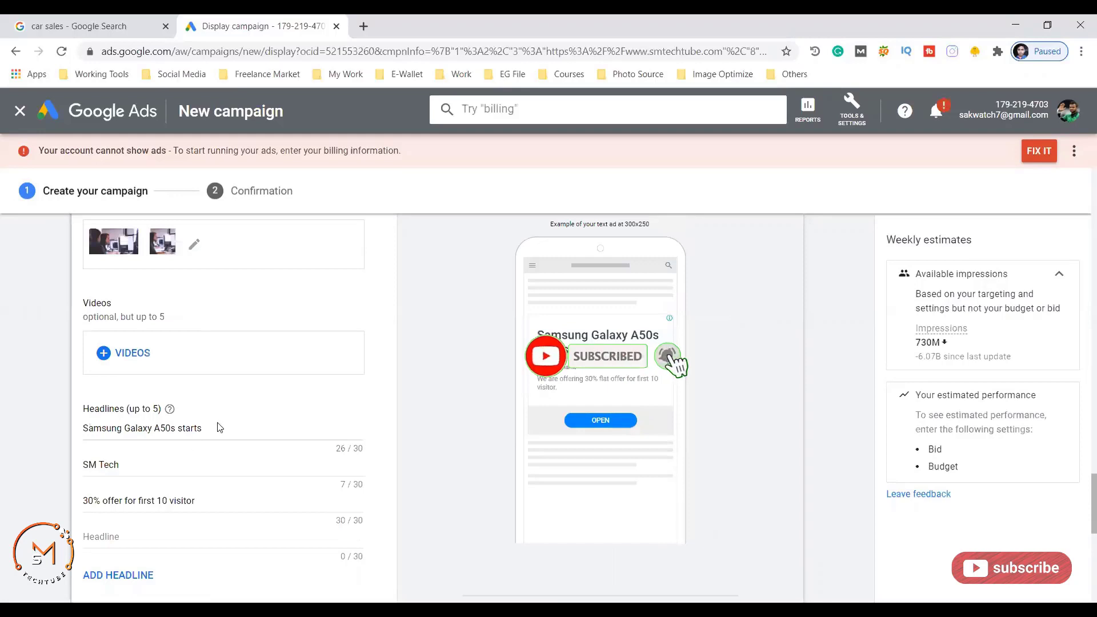
pyautogui.scroll(2, 372, 399)
pyautogui.scroll(-2, 372, 398)
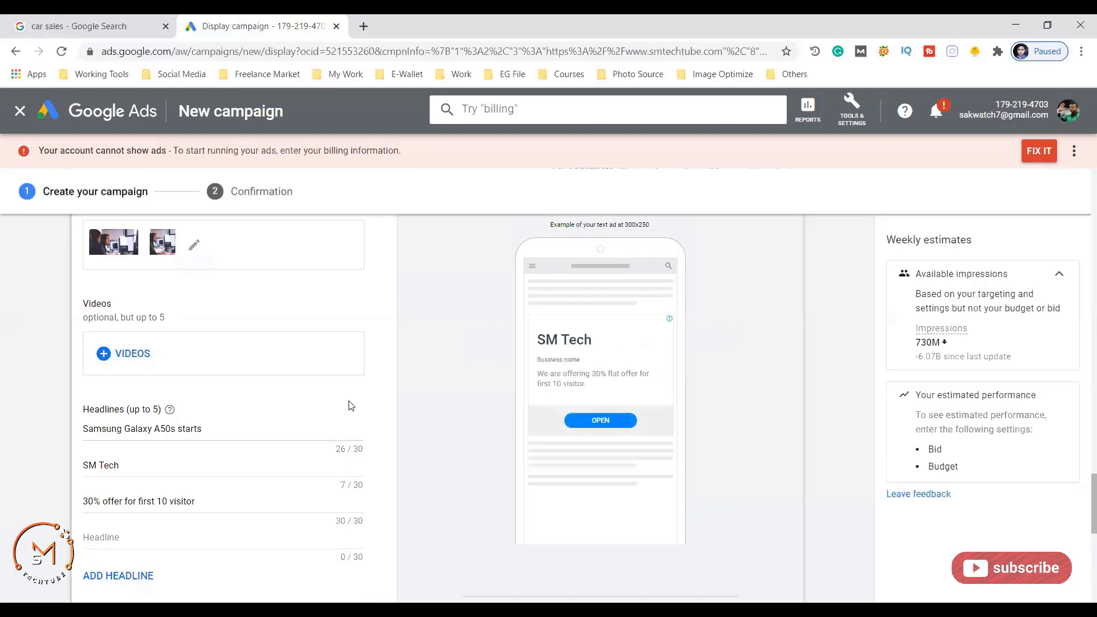
# - Attempt to create the campaign, then set the daily budget to $50.00
pyautogui.scroll(-2, 300, 395)
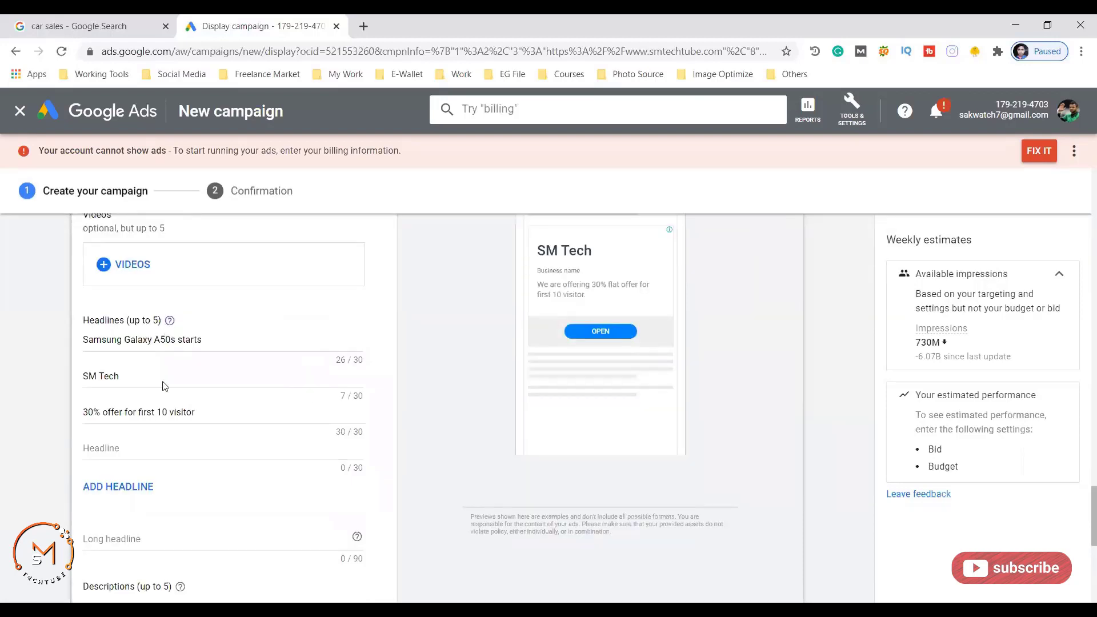
pyautogui.scroll(-6, 108, 406)
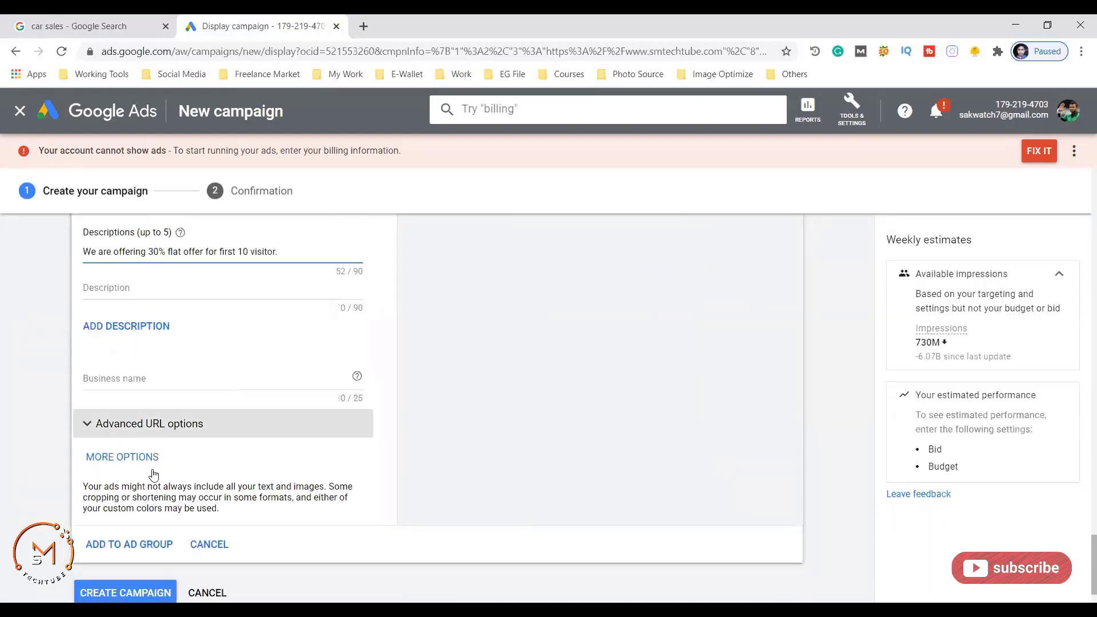
pyautogui.scroll(-1, 505, 399)
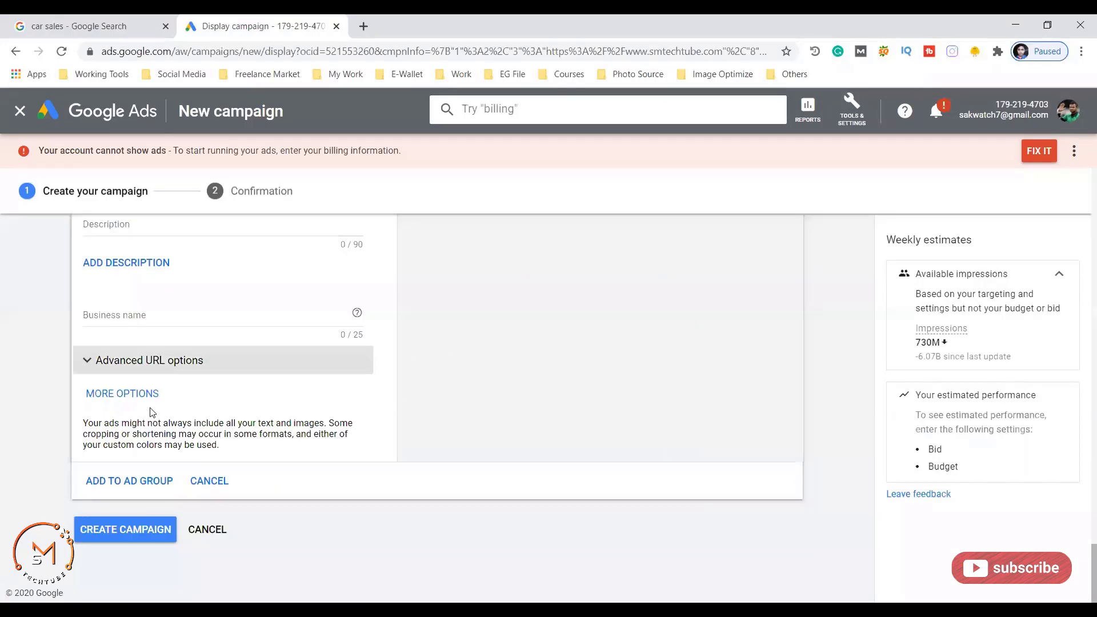
pyautogui.click(120, 535)
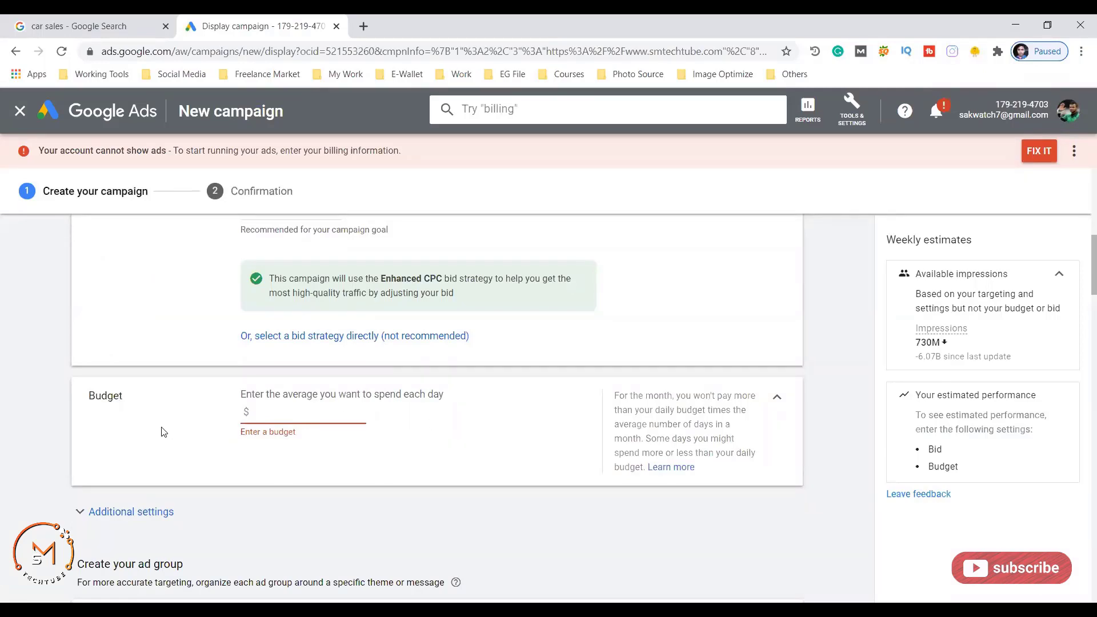
pyautogui.write('50')
# - Set the ad group bid to $0.45
pyautogui.scroll(-6, 357, 384)
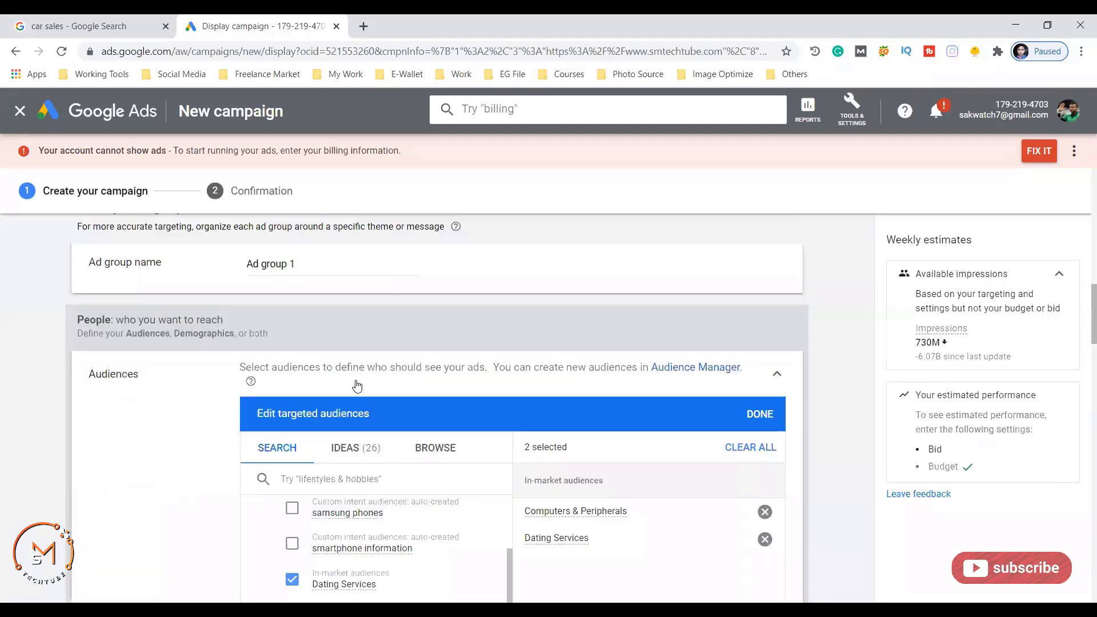
pyautogui.scroll(-6, 280, 353)
pyautogui.scroll(-10, 280, 353)
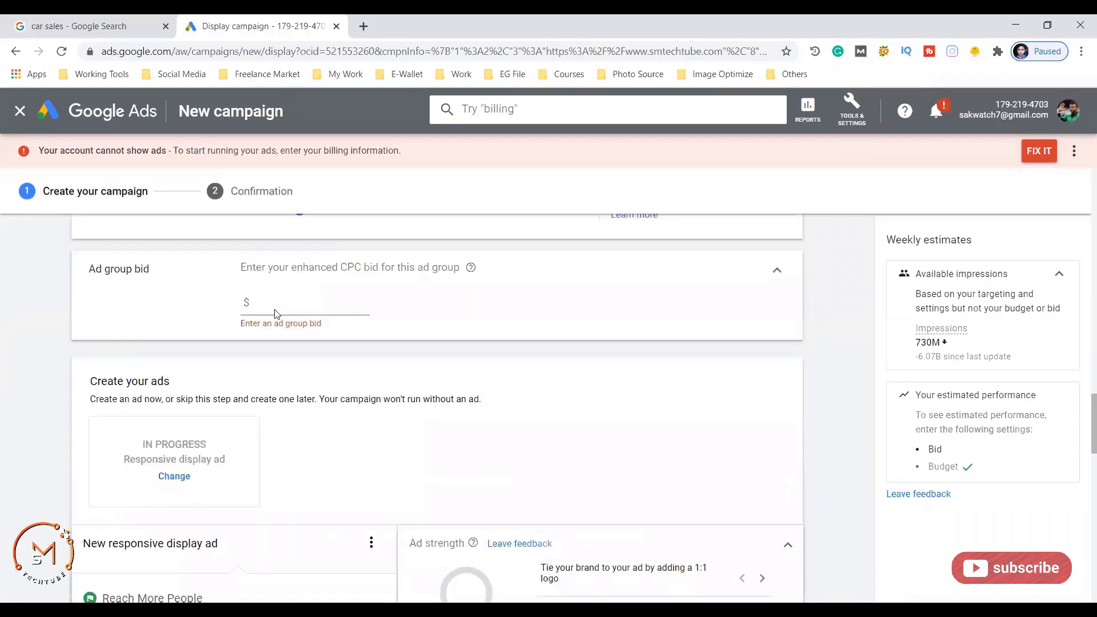
pyautogui.click(295, 305)
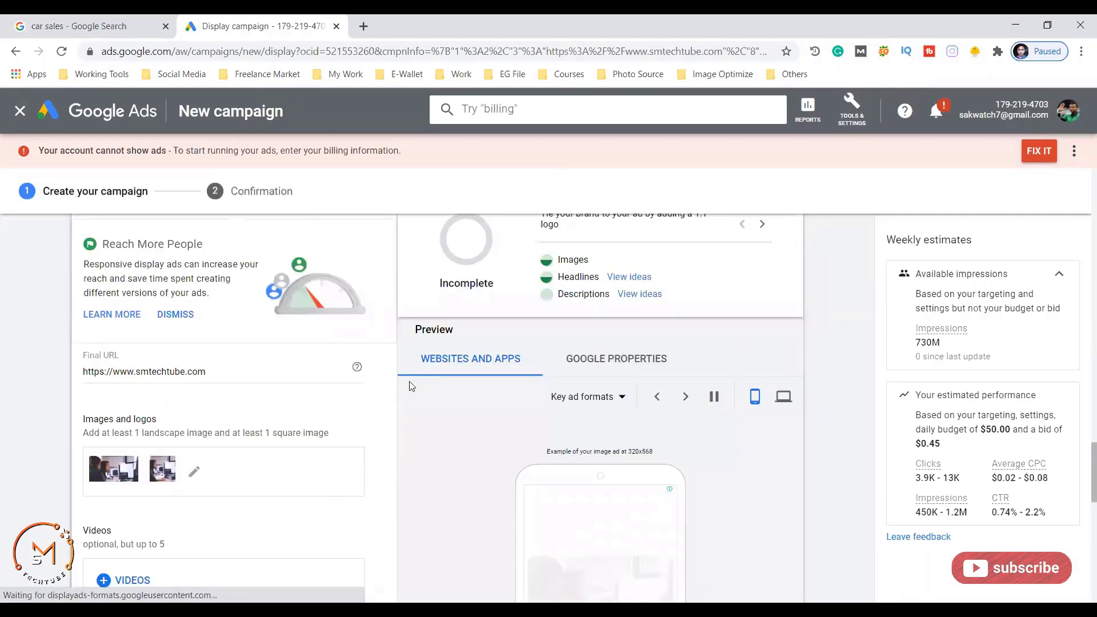
pyautogui.scroll(2, 542, 385)
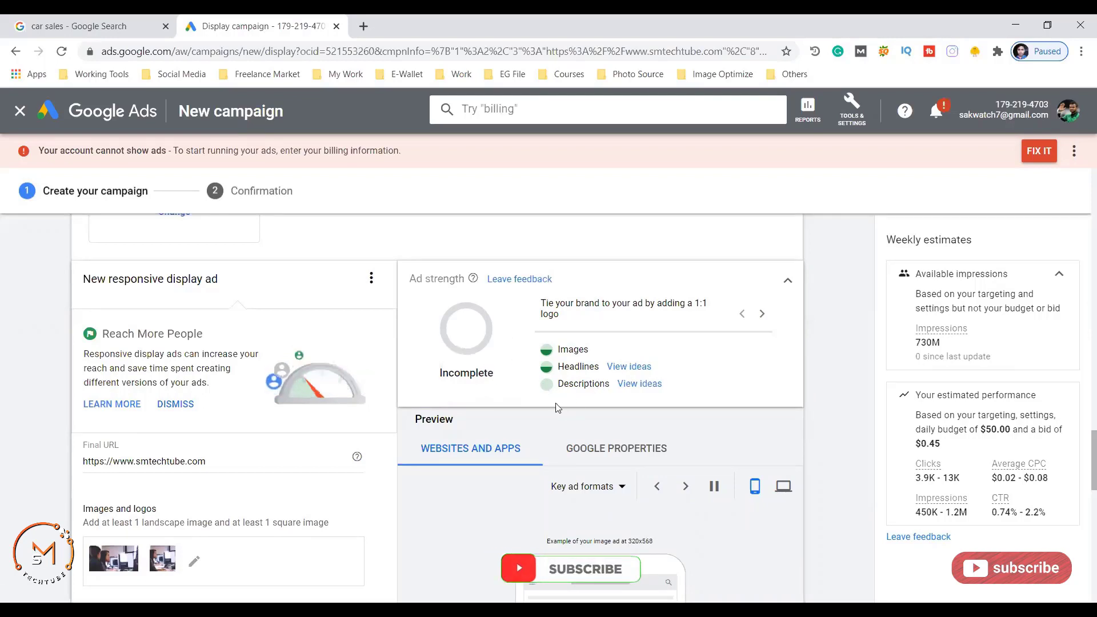
# - Reuse the description text as the ad's long headline
pyautogui.scroll(-6, 549, 394)
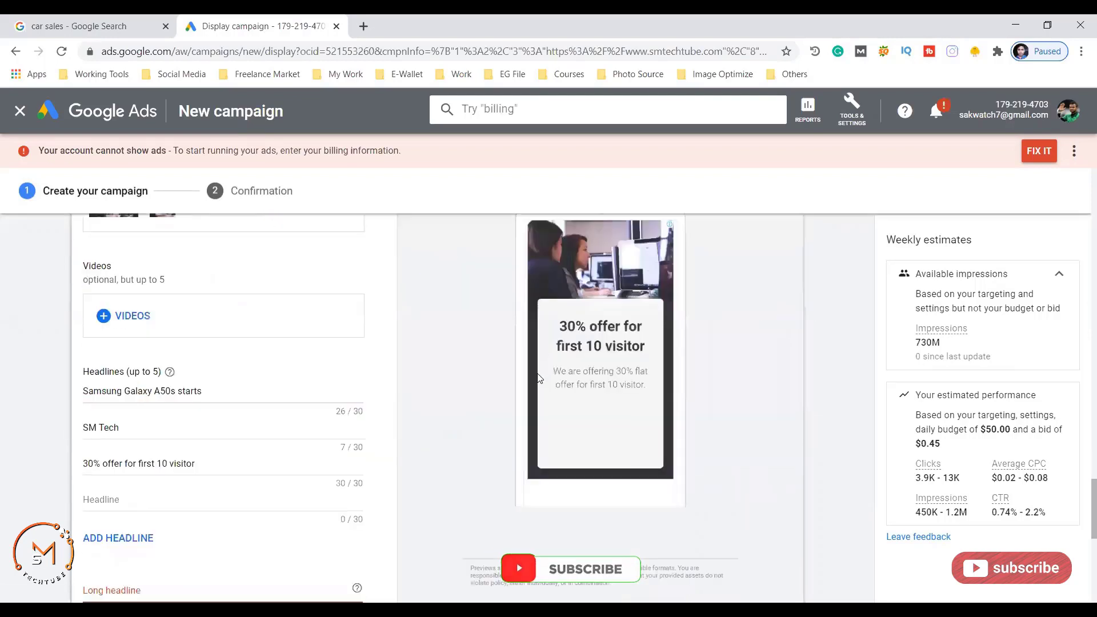
pyautogui.scroll(1, 453, 426)
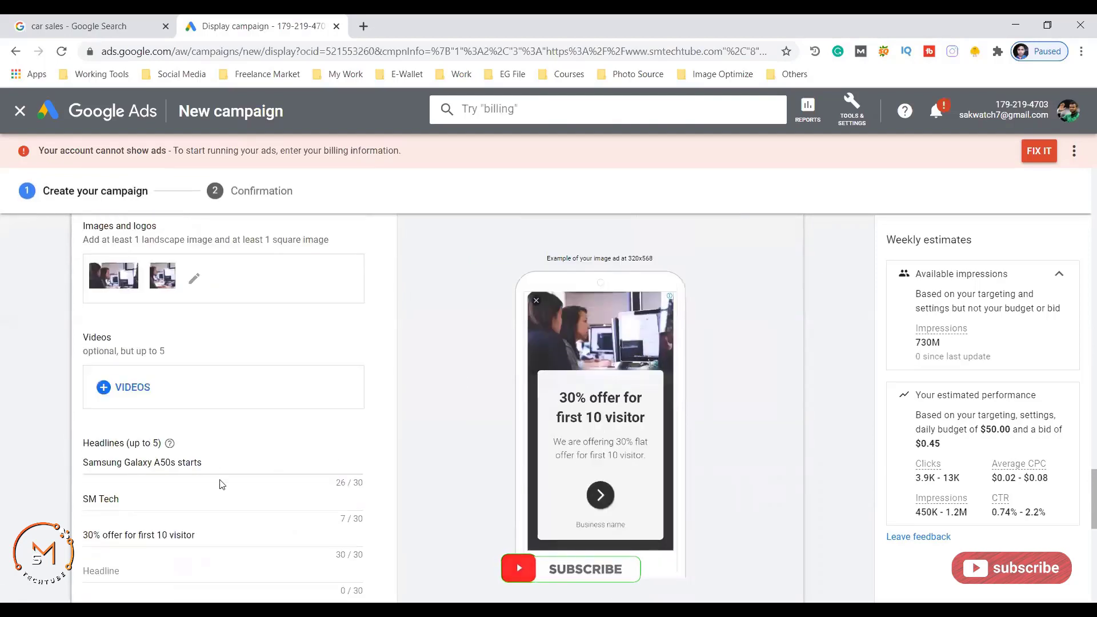
pyautogui.scroll(-3, 227, 449)
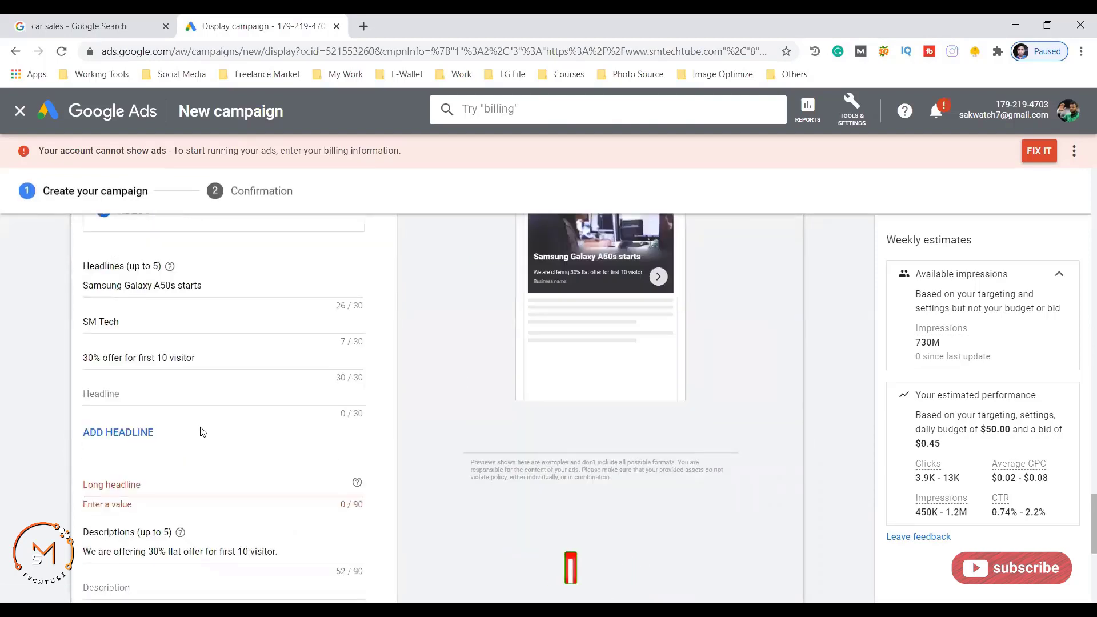
pyautogui.scroll(-3, 201, 432)
pyautogui.scroll(3, 257, 309)
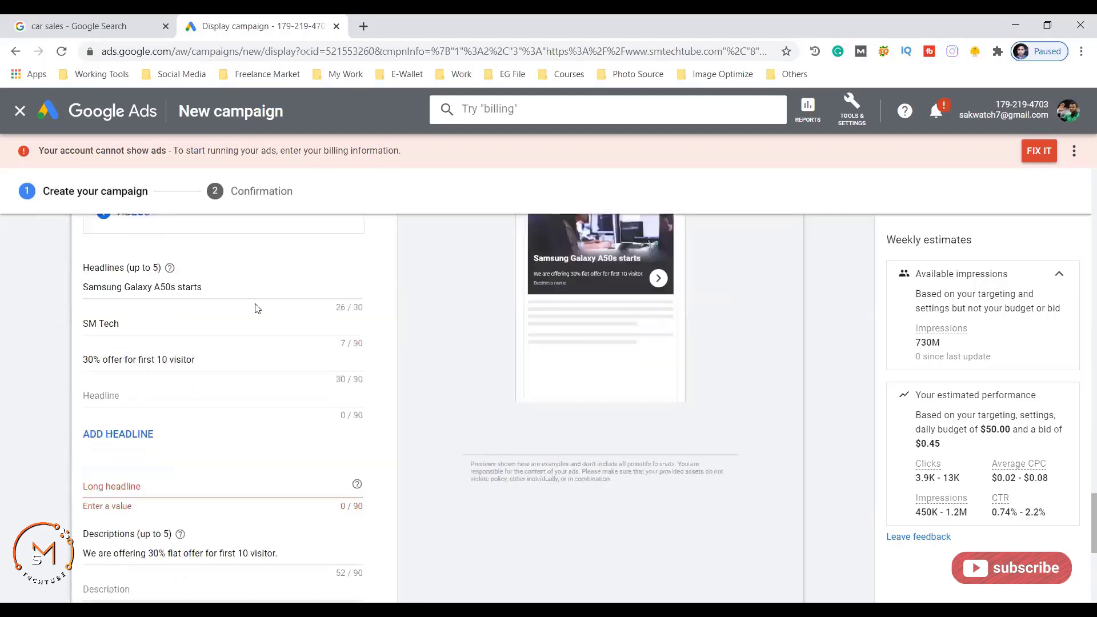
pyautogui.scroll(-2, 147, 446)
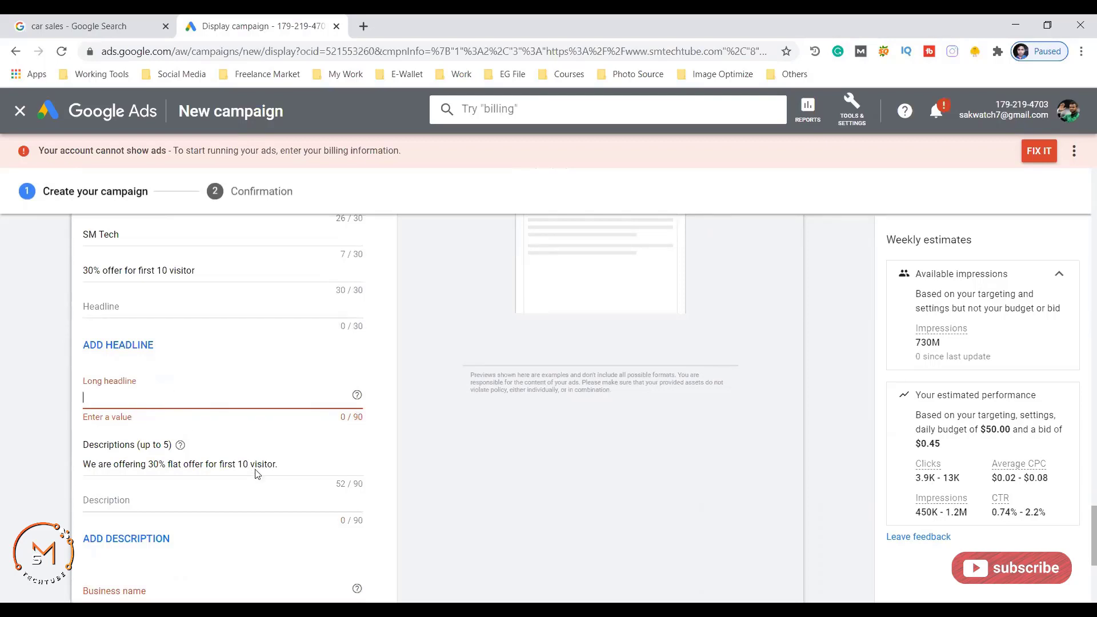
pyautogui.moveTo(277, 466); pyautogui.dragTo(82, 462)
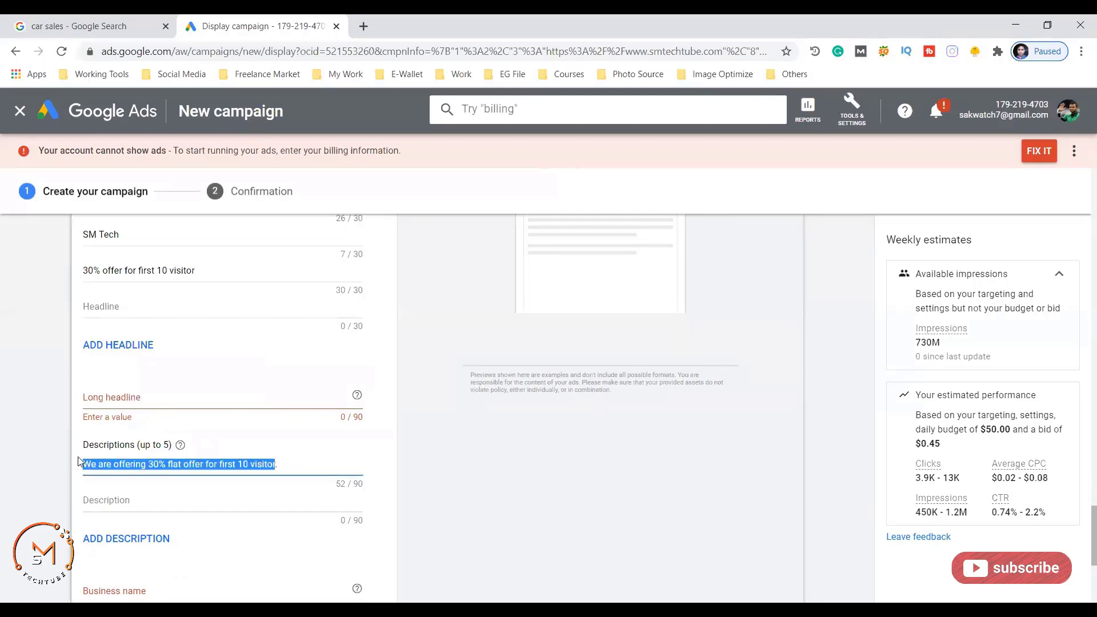
pyautogui.click(144, 404)
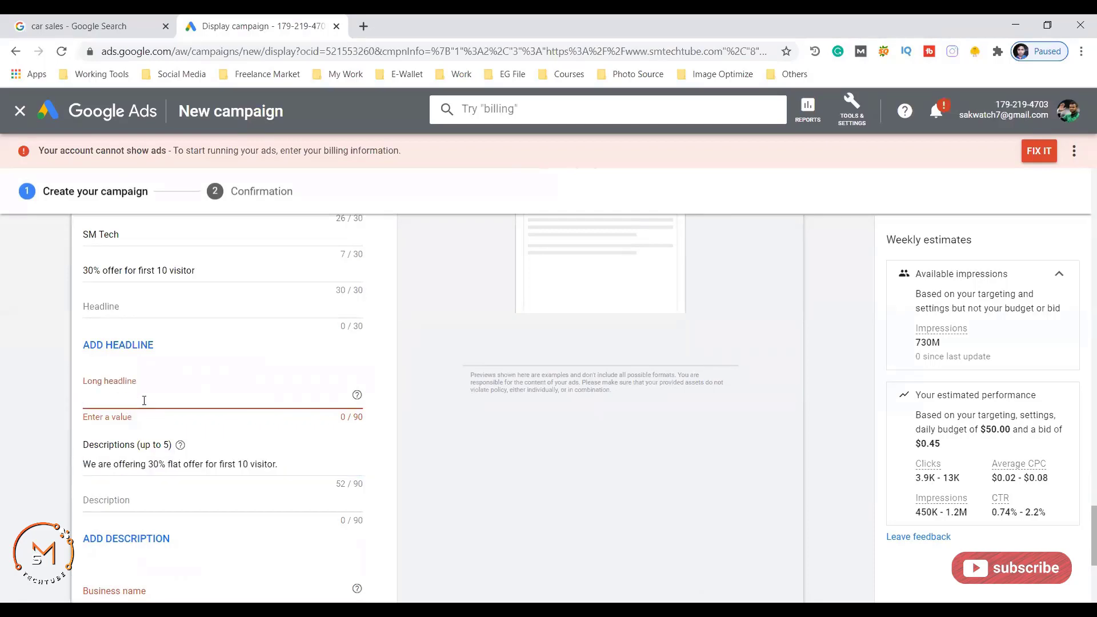
pyautogui.write('We are offering 30% flat offer for first 10 visitor')
# - Set the business name to 'SM Techtube' and create the Display campaign
pyautogui.scroll(-3, 291, 443)
pyautogui.moveTo(221, 543); pyautogui.dragTo(81, 517)
pyautogui.hotkey('ctrl', 'c')
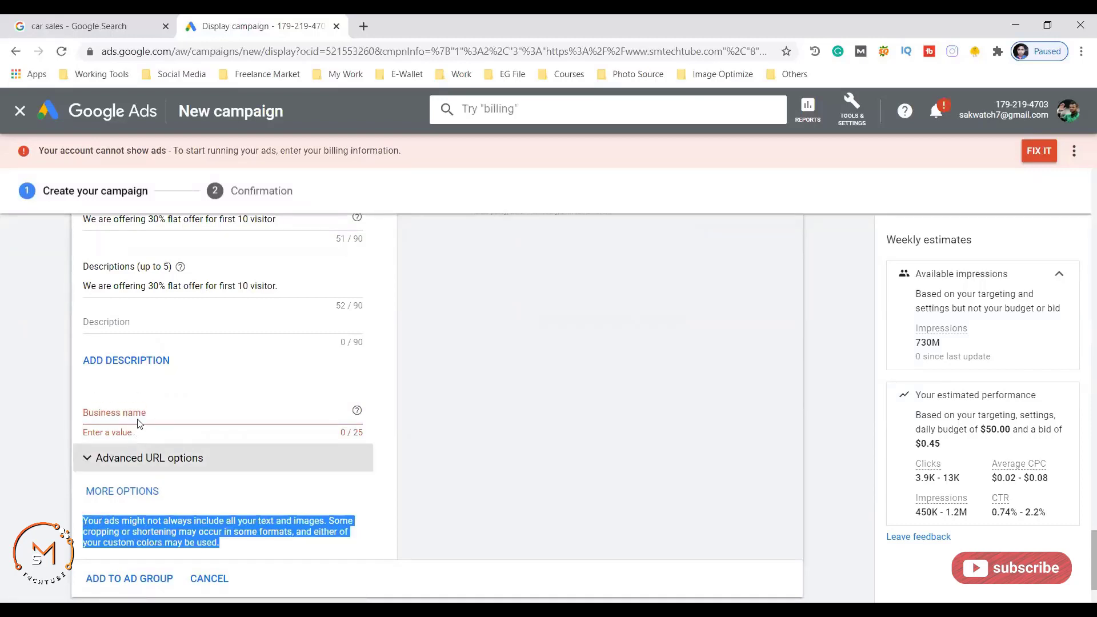
pyautogui.click(138, 417)
pyautogui.hotkey('ctrl', 'v')
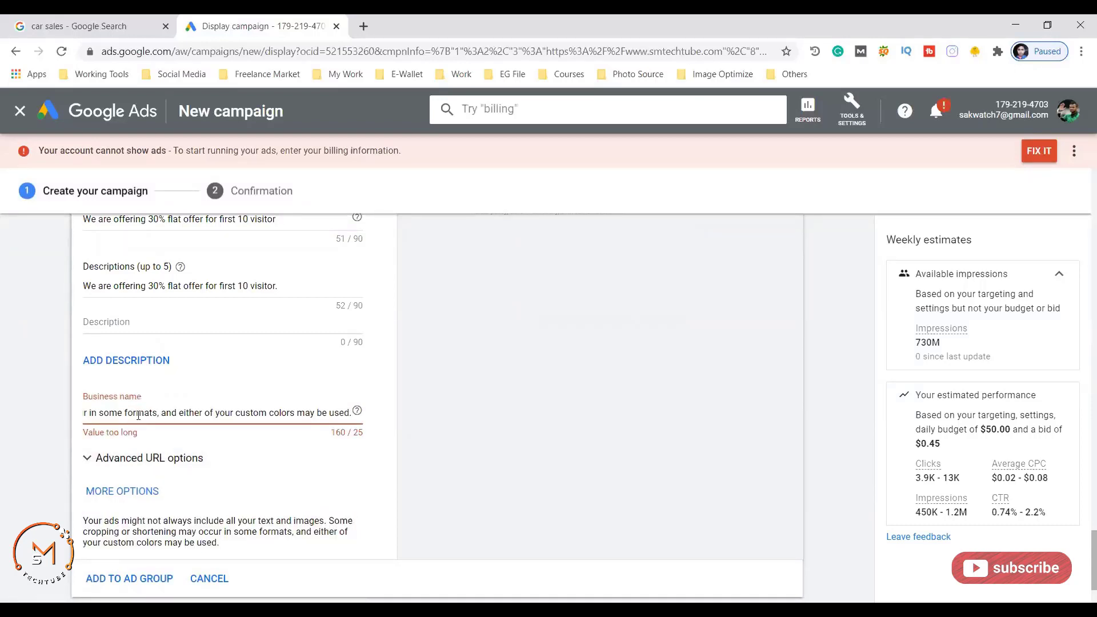
pyautogui.moveTo(350, 413); pyautogui.dragTo(184, 421)
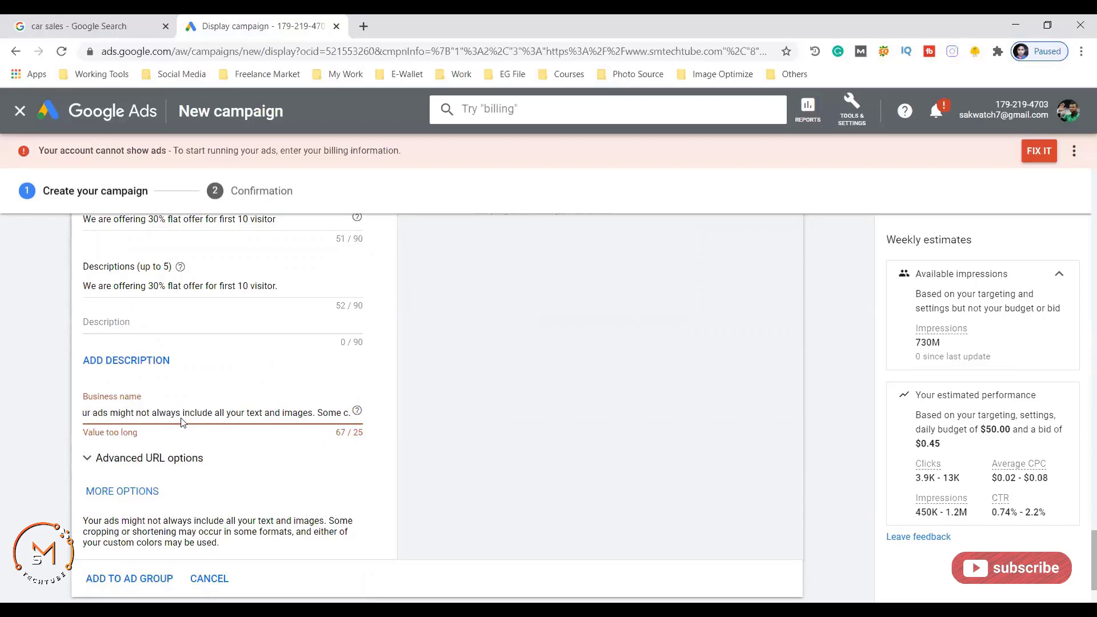
pyautogui.press('BackSpace')
pyautogui.hotkey('ctrl', 'a')
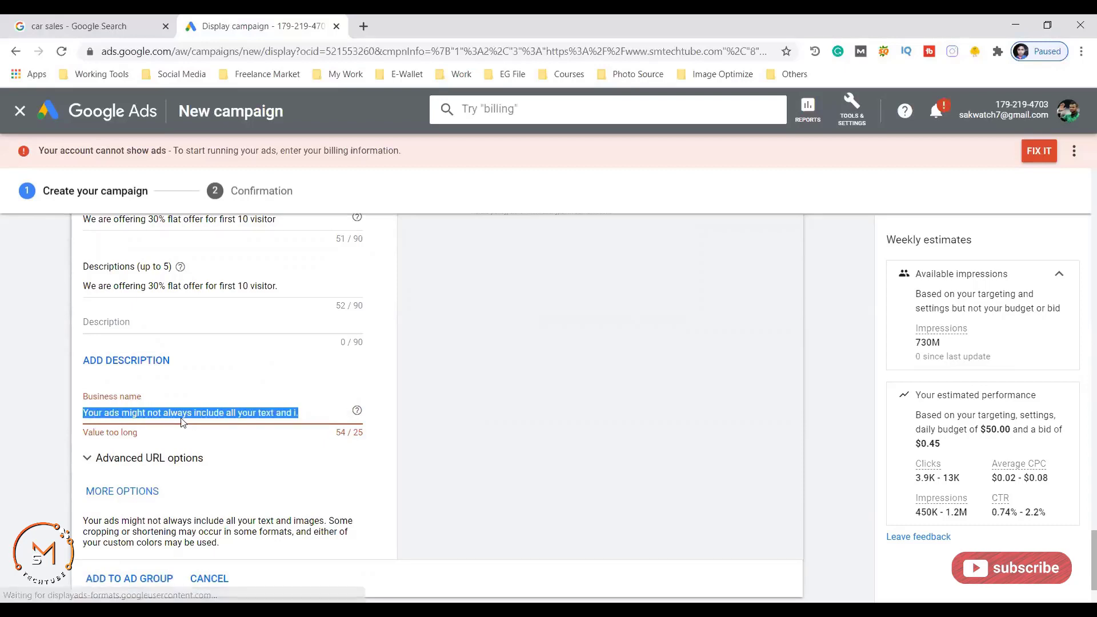
pyautogui.write('SM Techtube')
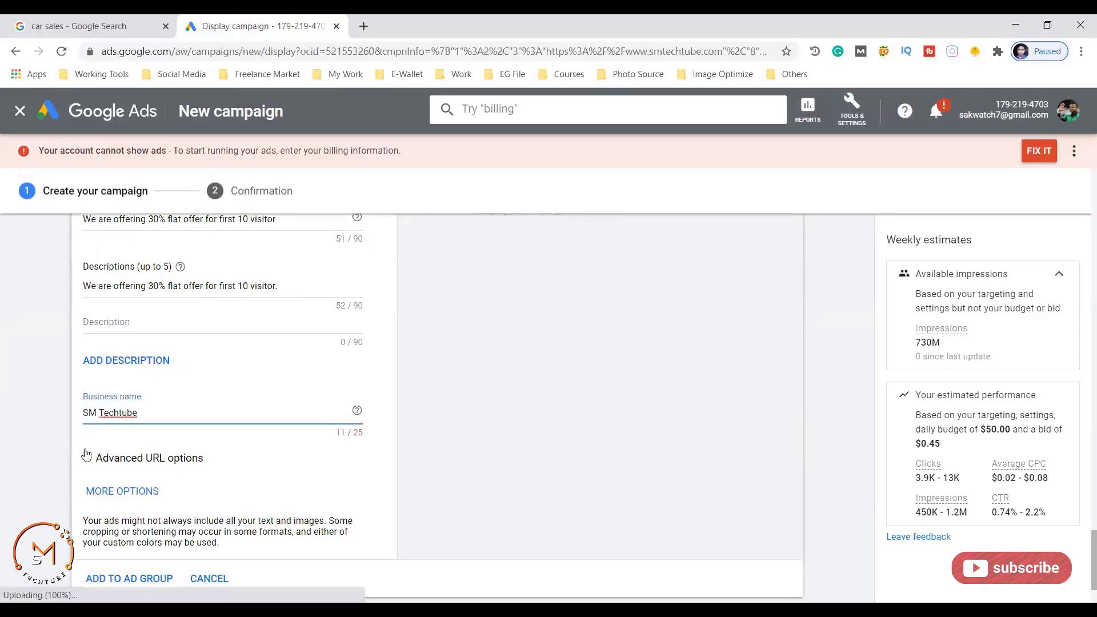
pyautogui.scroll(-2, 76, 462)
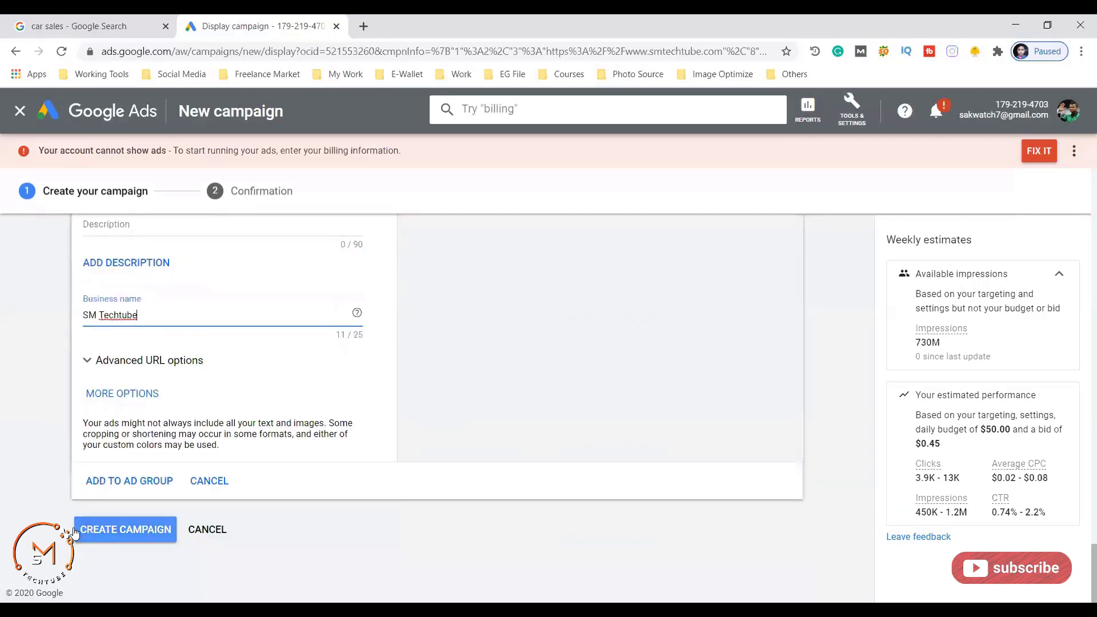
pyautogui.click(105, 530)
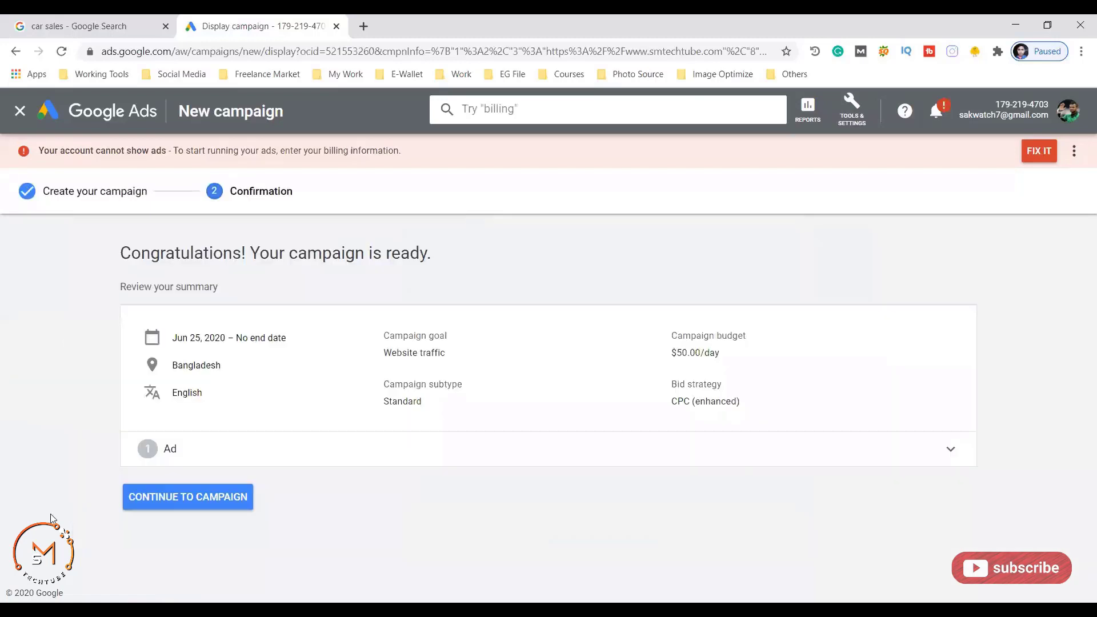